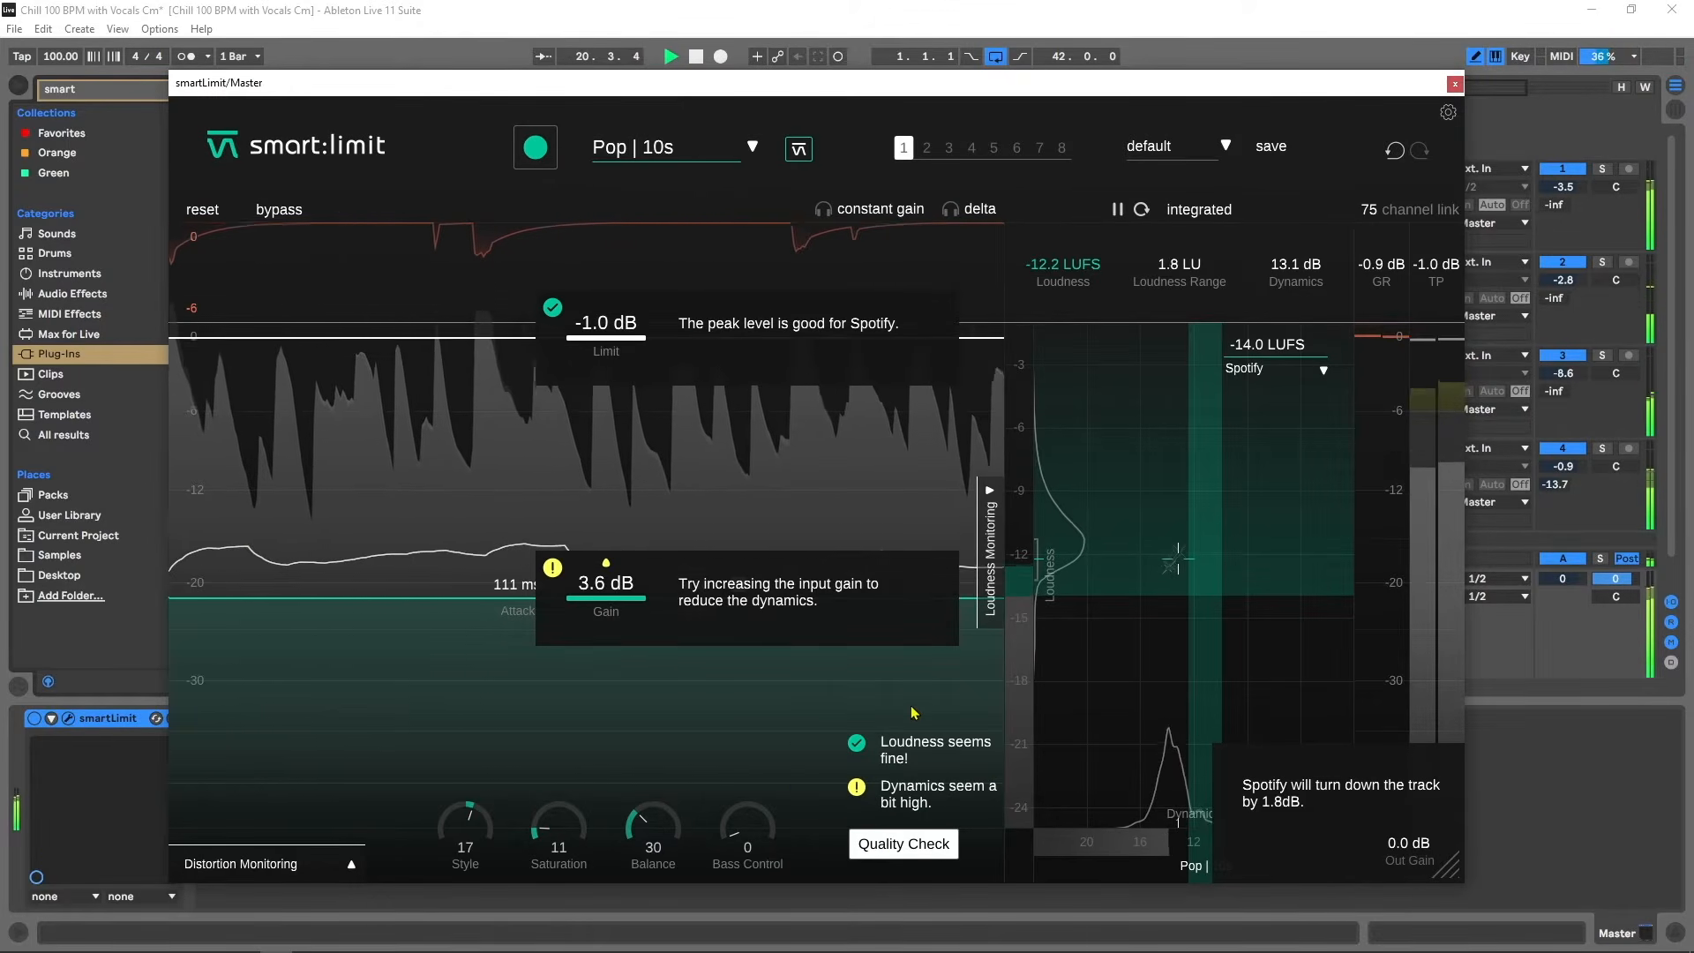
Raise the limiter's input gain to 4.5 dB and adjust its output gain during playback.
{"action": "left_click_drag", "start_coordinate": [630, 604], "coordinate": [648, 591]}
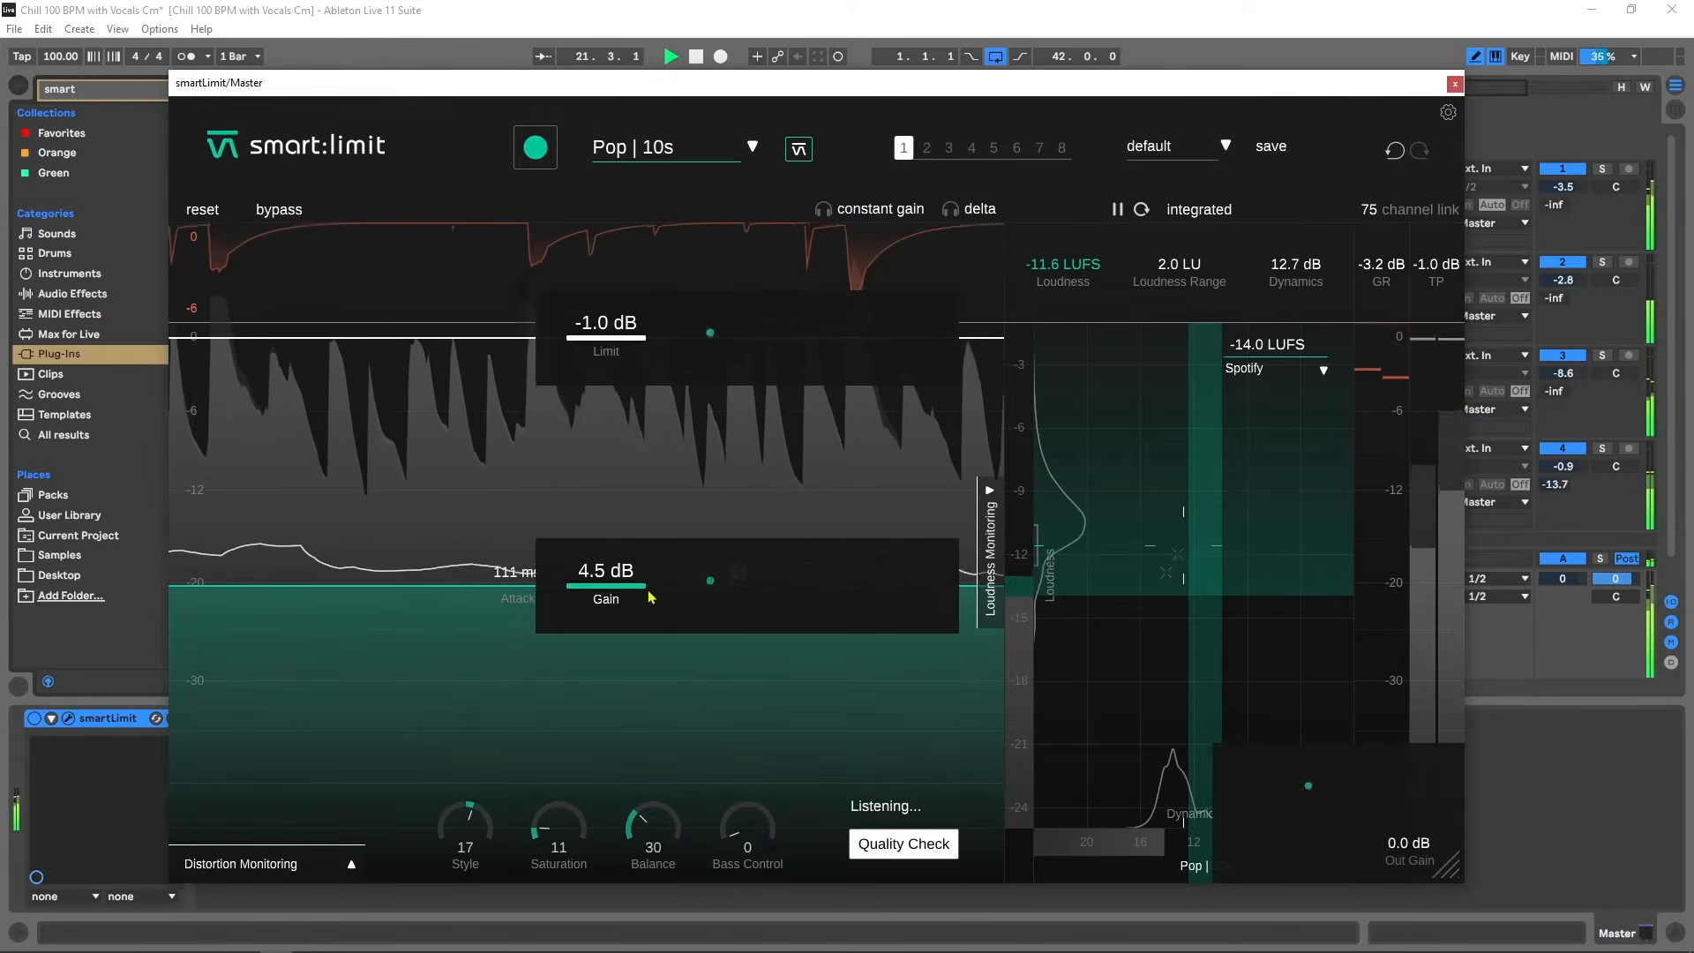
{"action": "left_click_drag", "start_coordinate": [1395, 852], "coordinate": [1390, 867]}
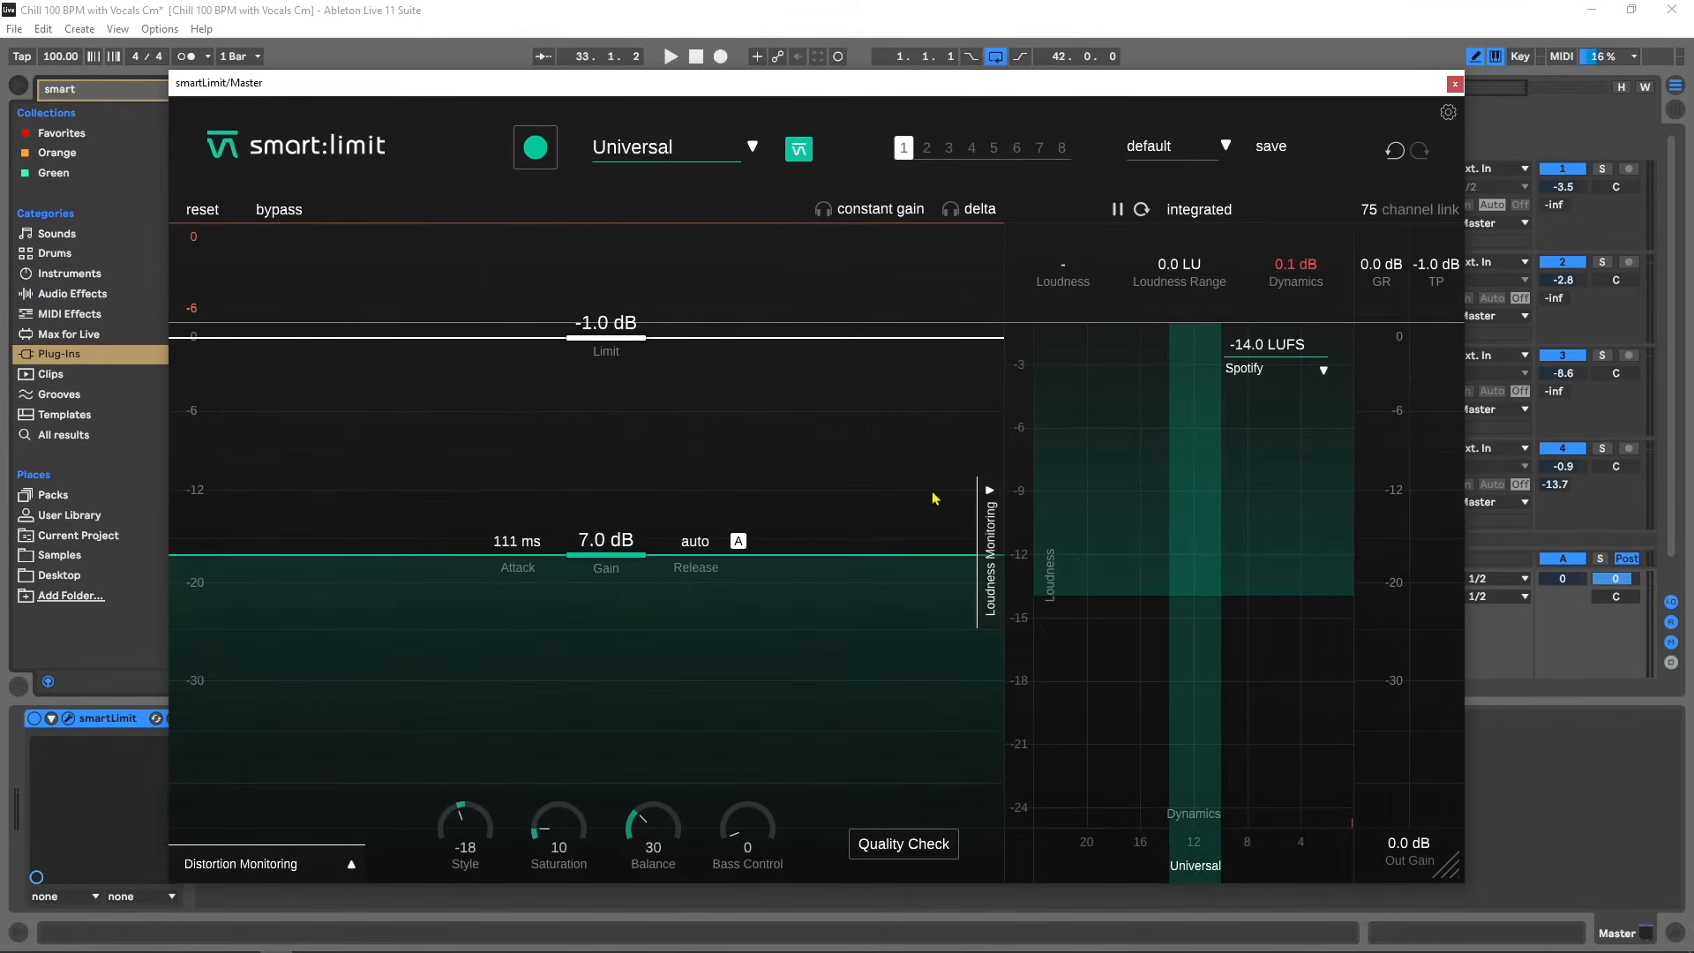
Keep the default preset and audition the unprocessed track with the limiter bypassed, re-enabling the limiter after playback stops.
{"action": "left_click", "coordinate": [1172, 143]}
{"action": "left_click", "coordinate": [1172, 187]}
{"action": "left_click", "coordinate": [294, 217]}
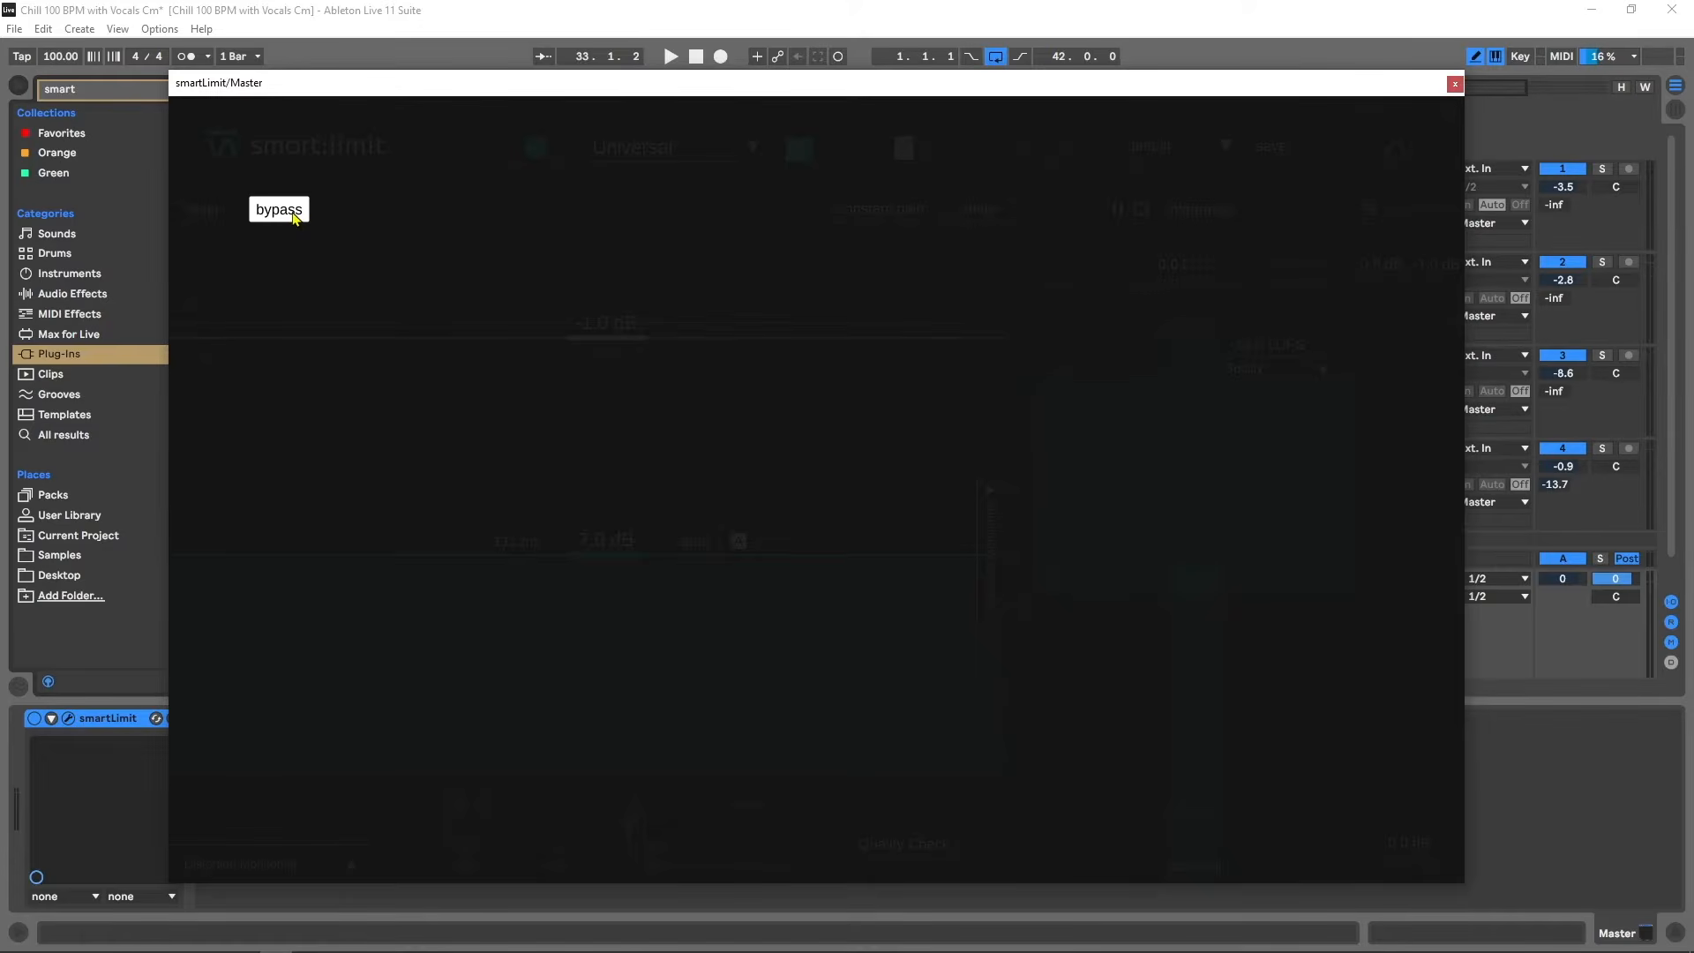
{"action": "key", "text": "space"}
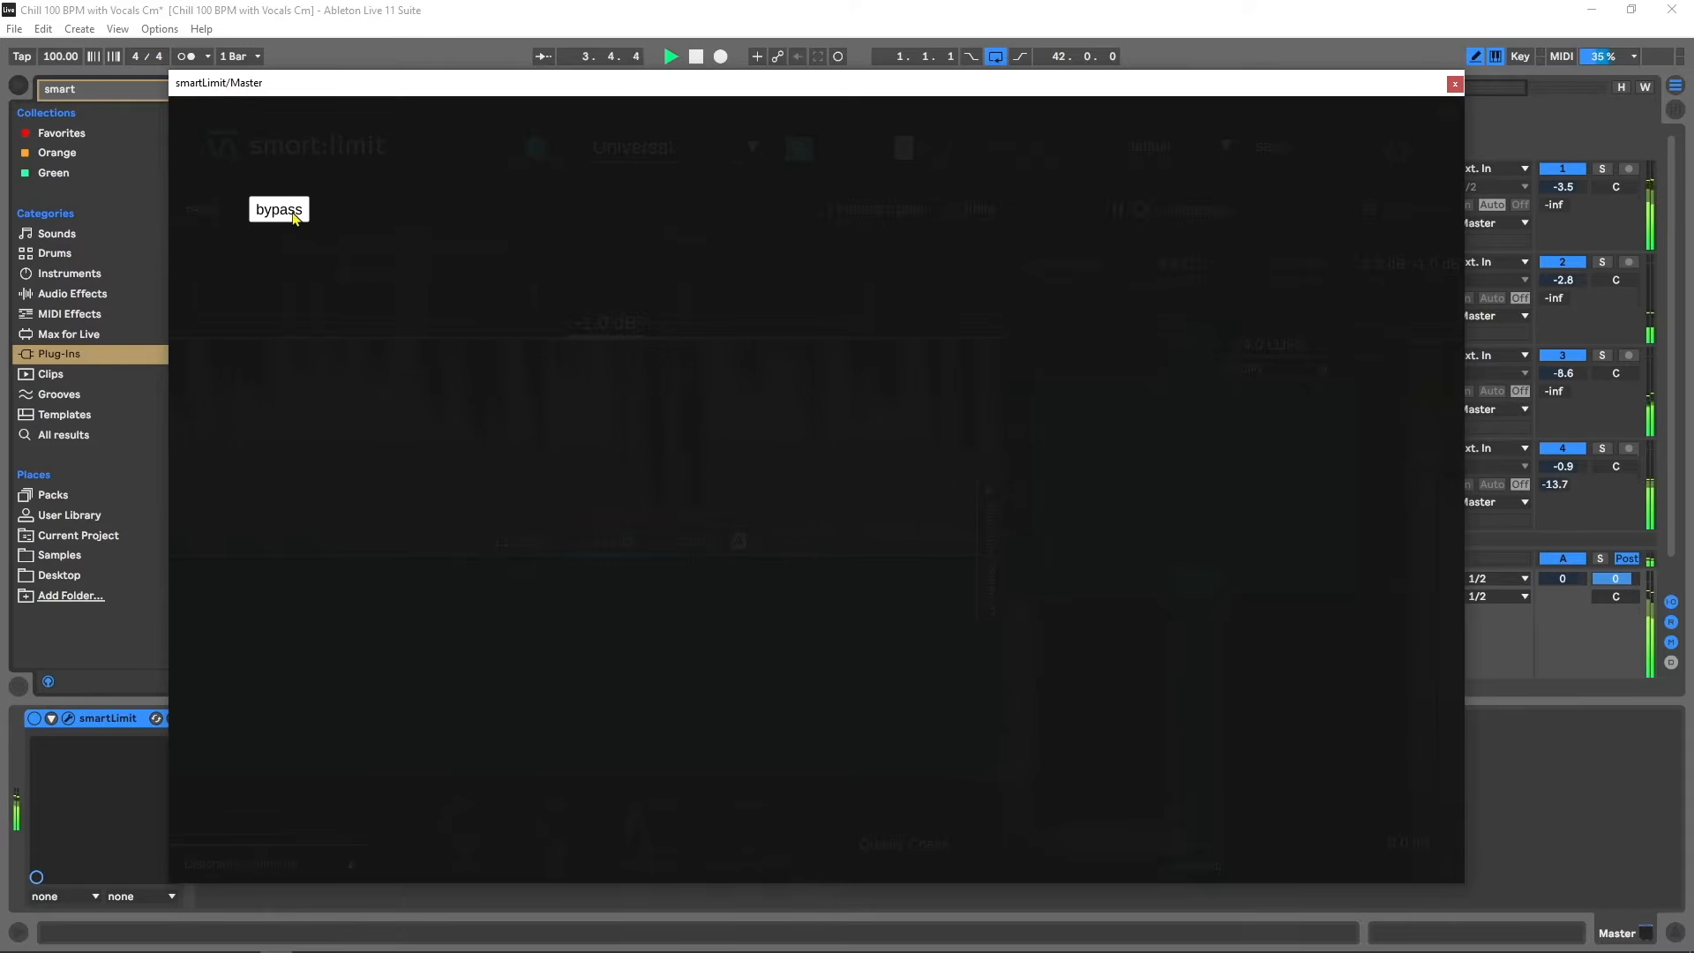
{"action": "key", "text": "space"}
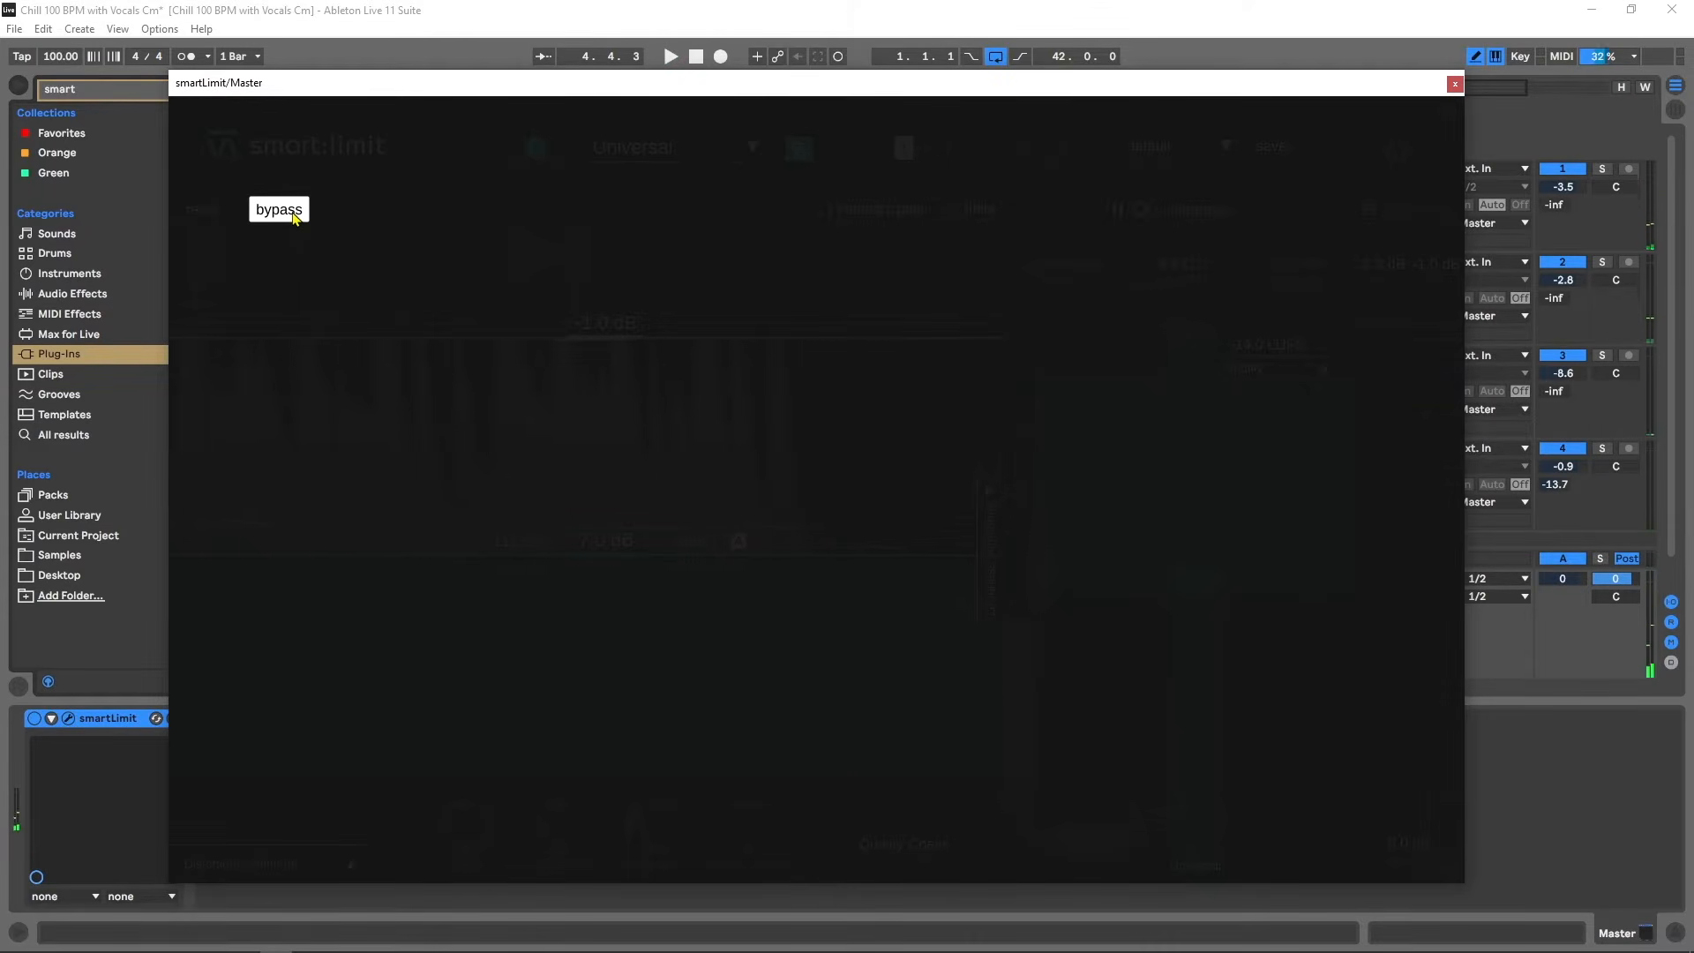
{"action": "left_click", "coordinate": [294, 217]}
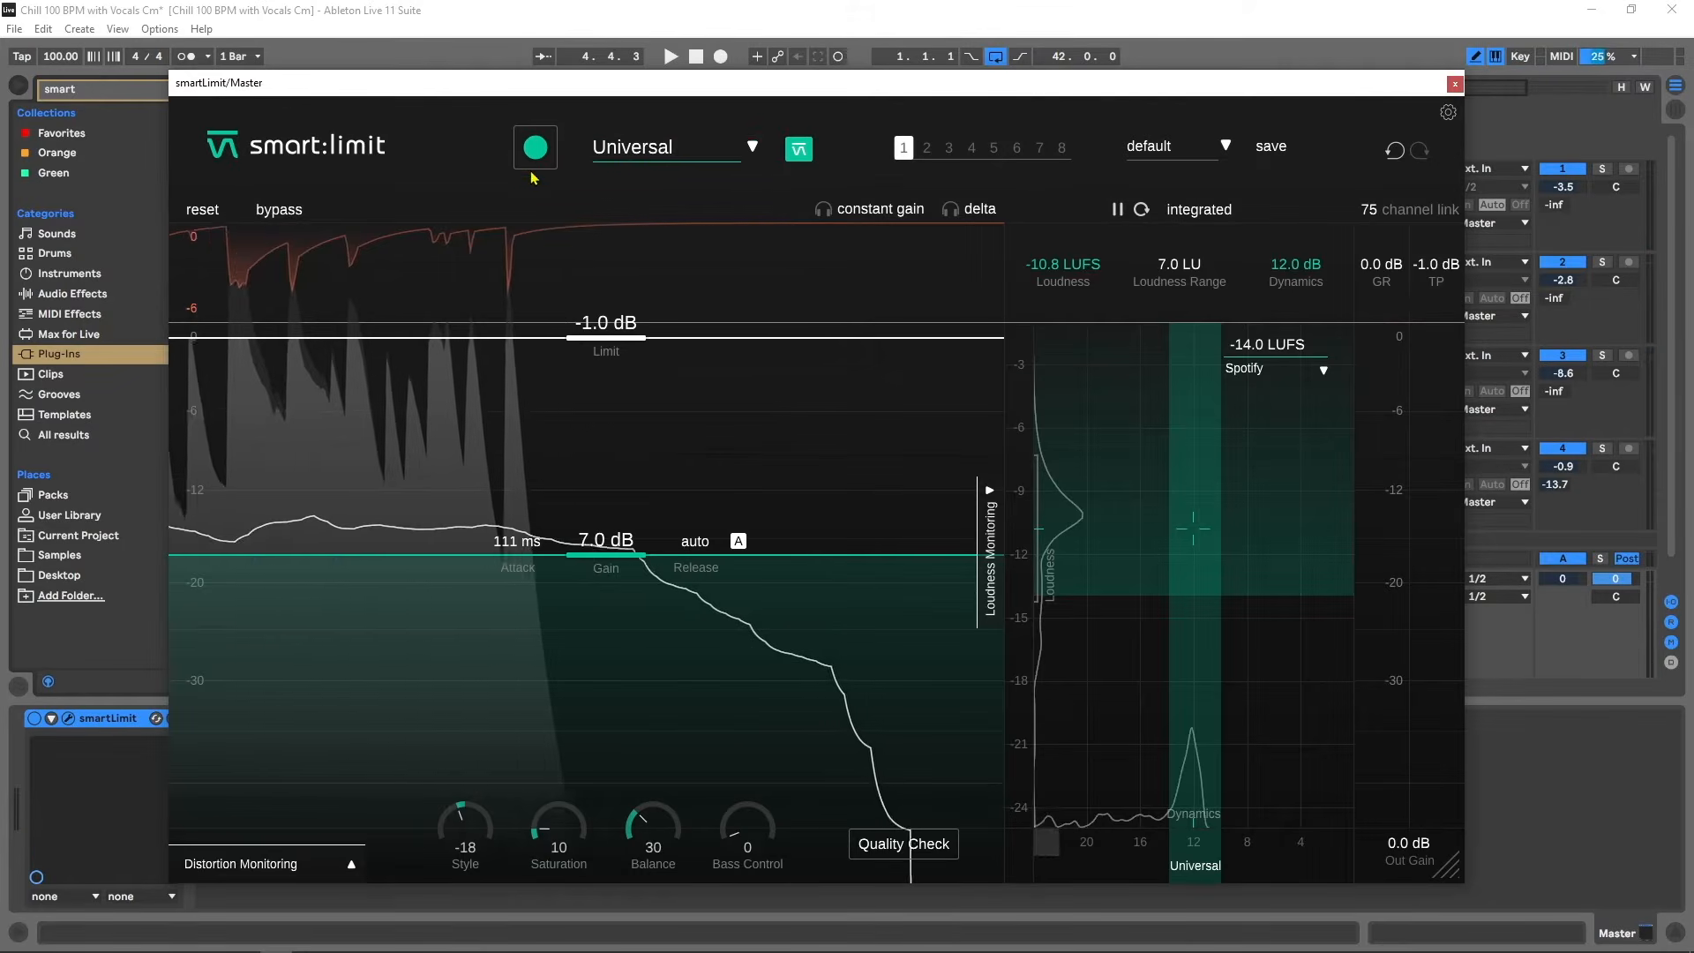
Select the Pop 10s genre profile and have the limiter learn its settings from the playing track.
{"action": "left_click", "coordinate": [623, 162]}
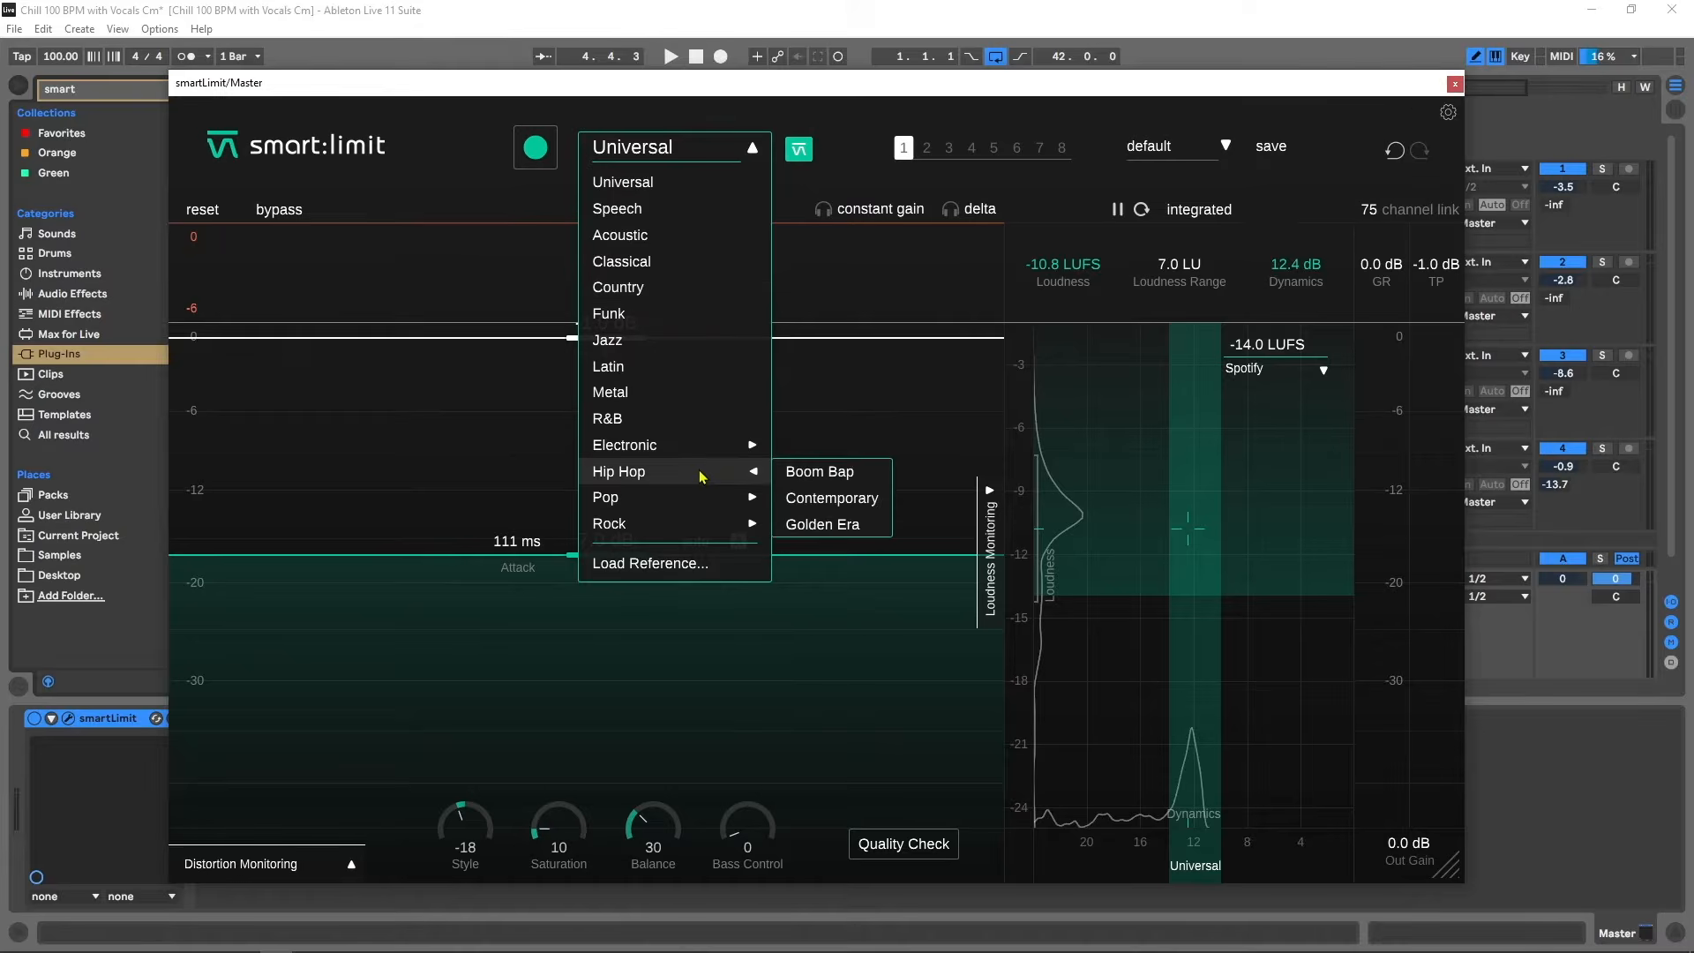
{"action": "mouse_move", "coordinate": [690, 503]}
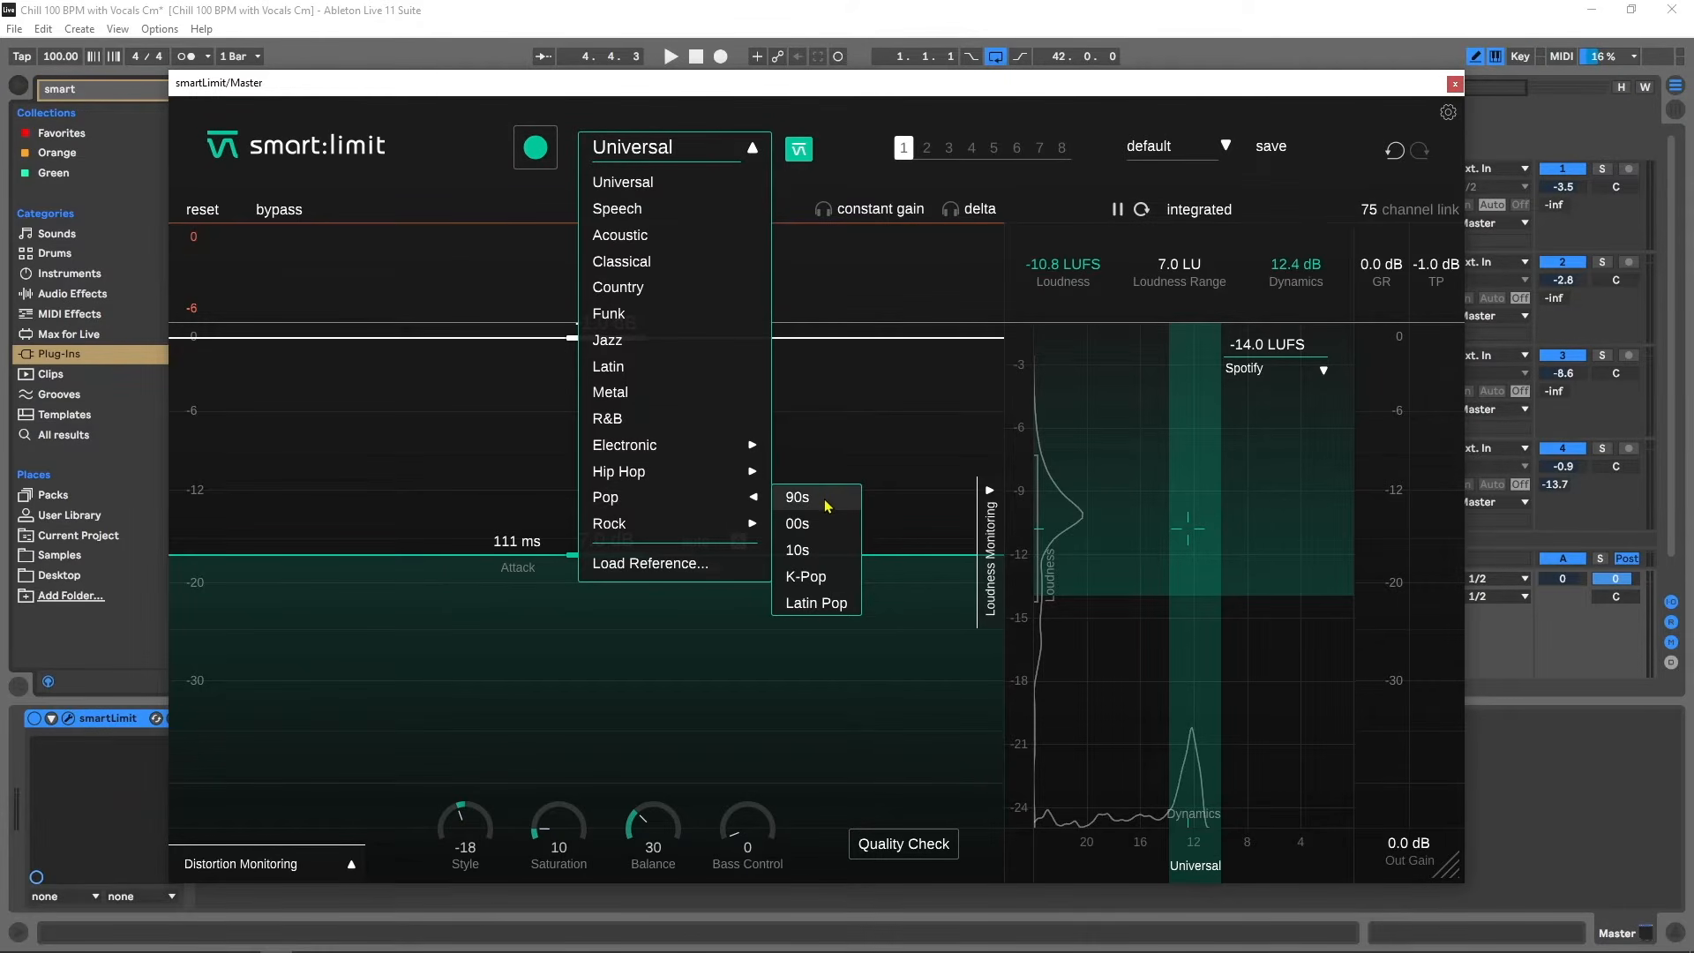
{"action": "left_click", "coordinate": [842, 548]}
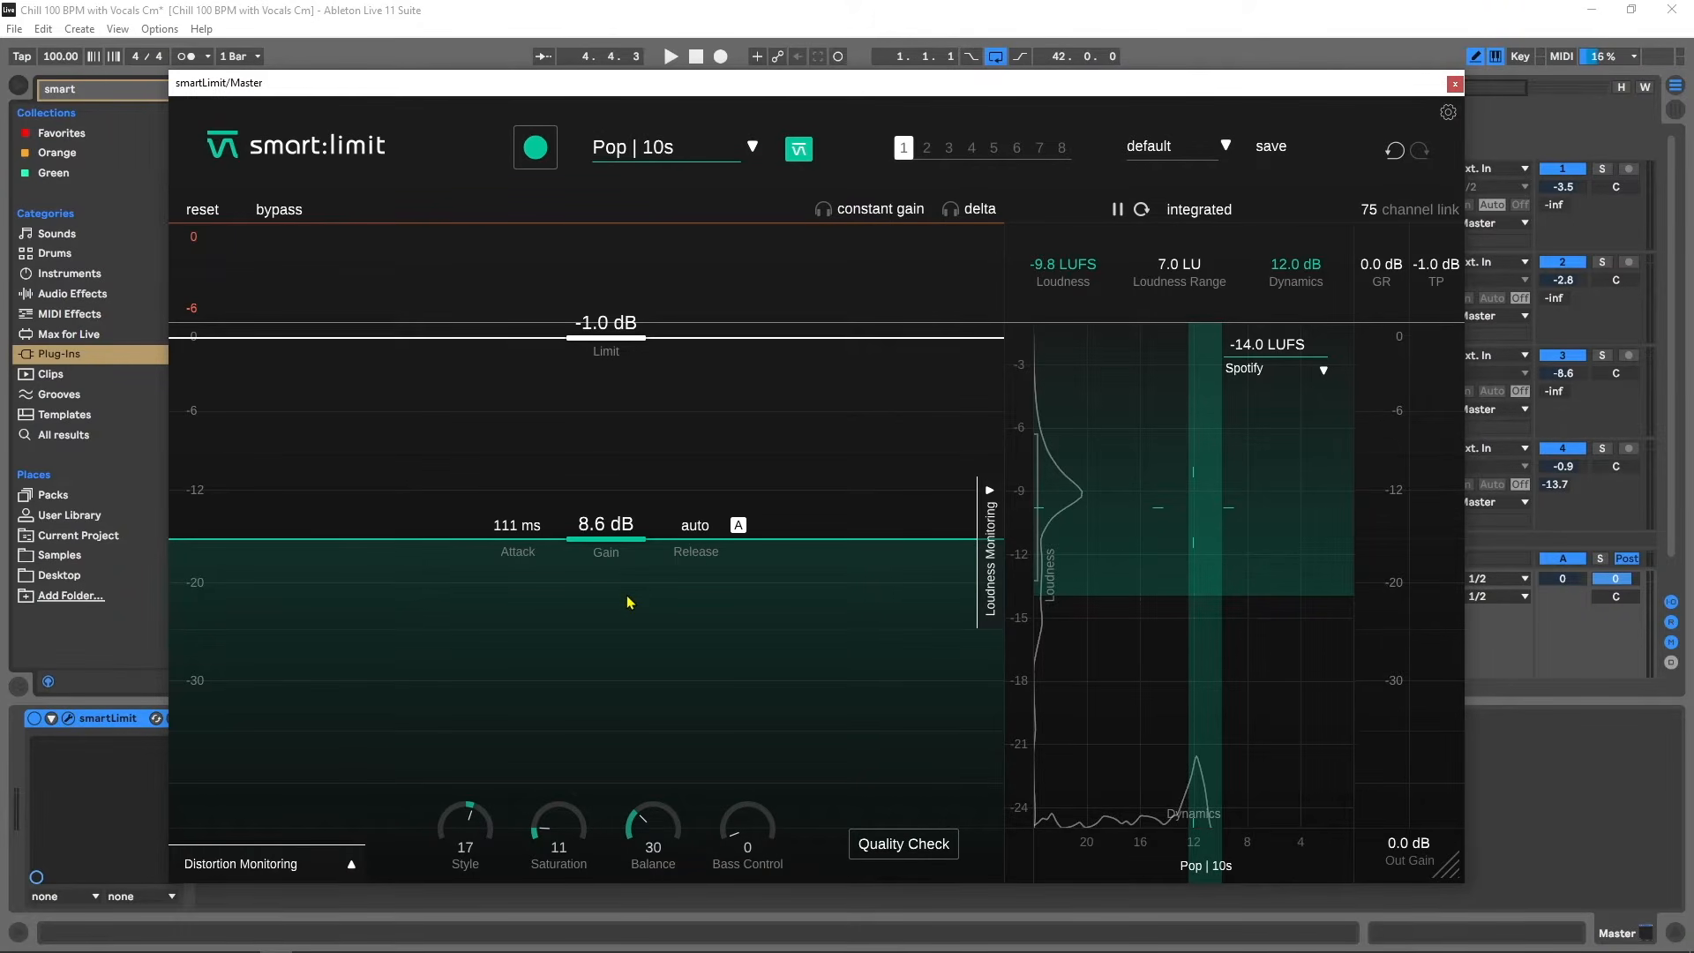
{"action": "left_click", "coordinate": [535, 147]}
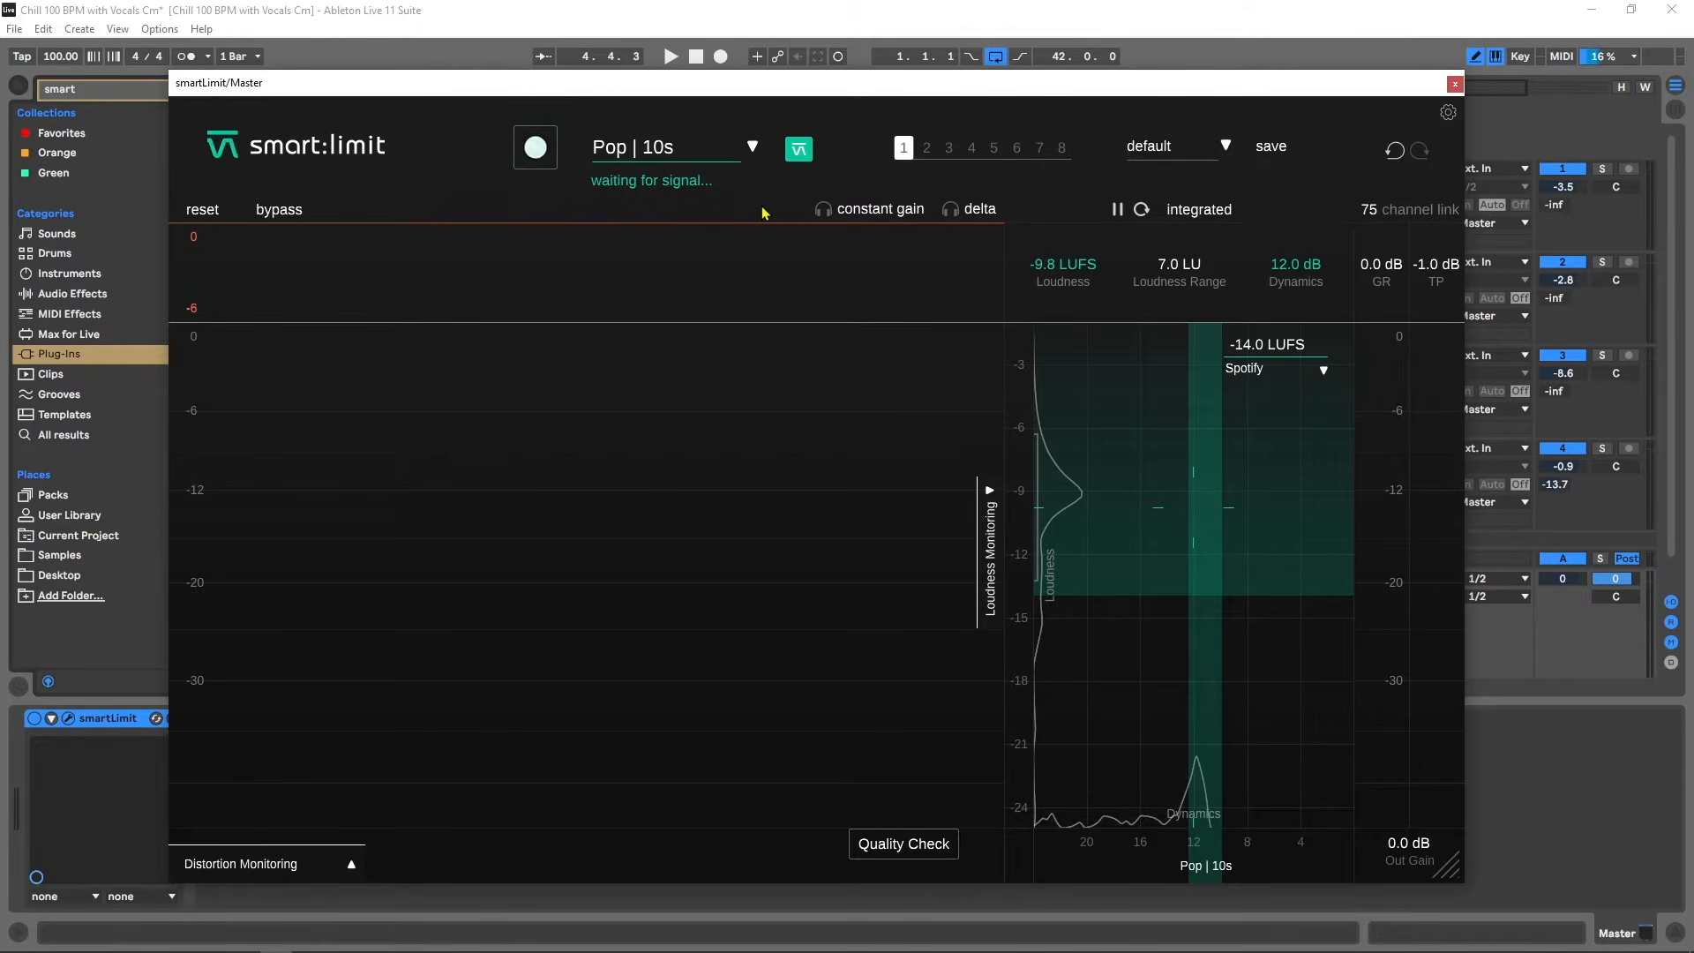
{"action": "key", "text": "space"}
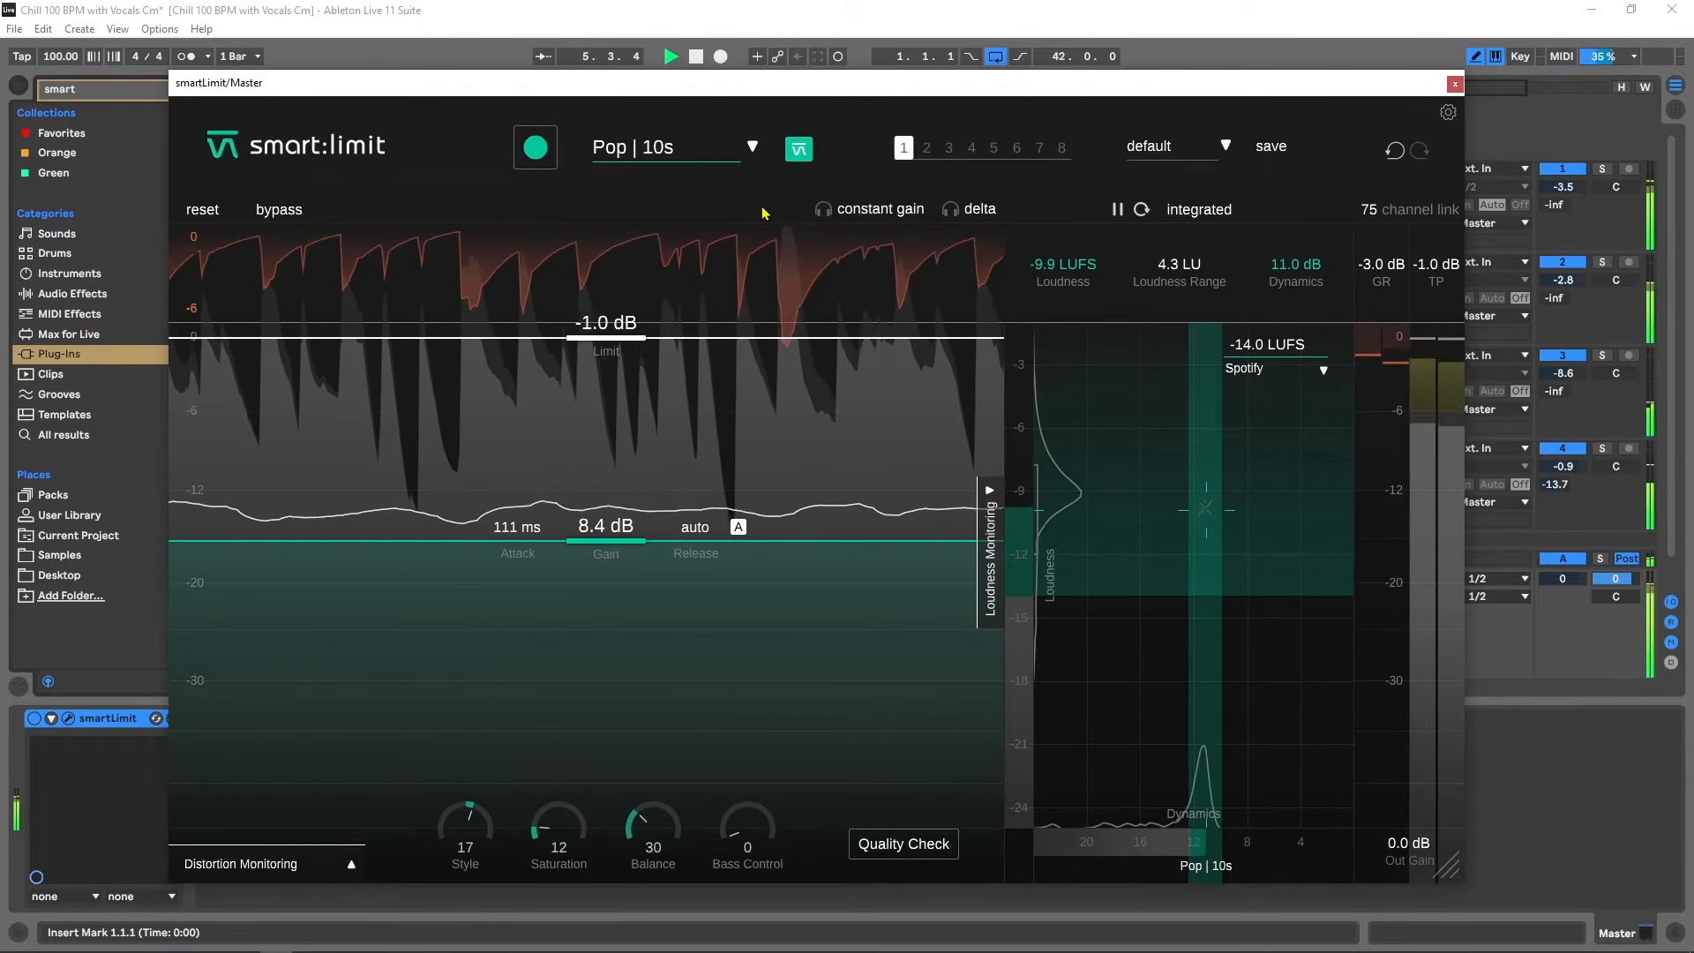
Compare the limited Pop 10s master with the bypassed signal while the track plays.
{"action": "left_click", "coordinate": [292, 210]}
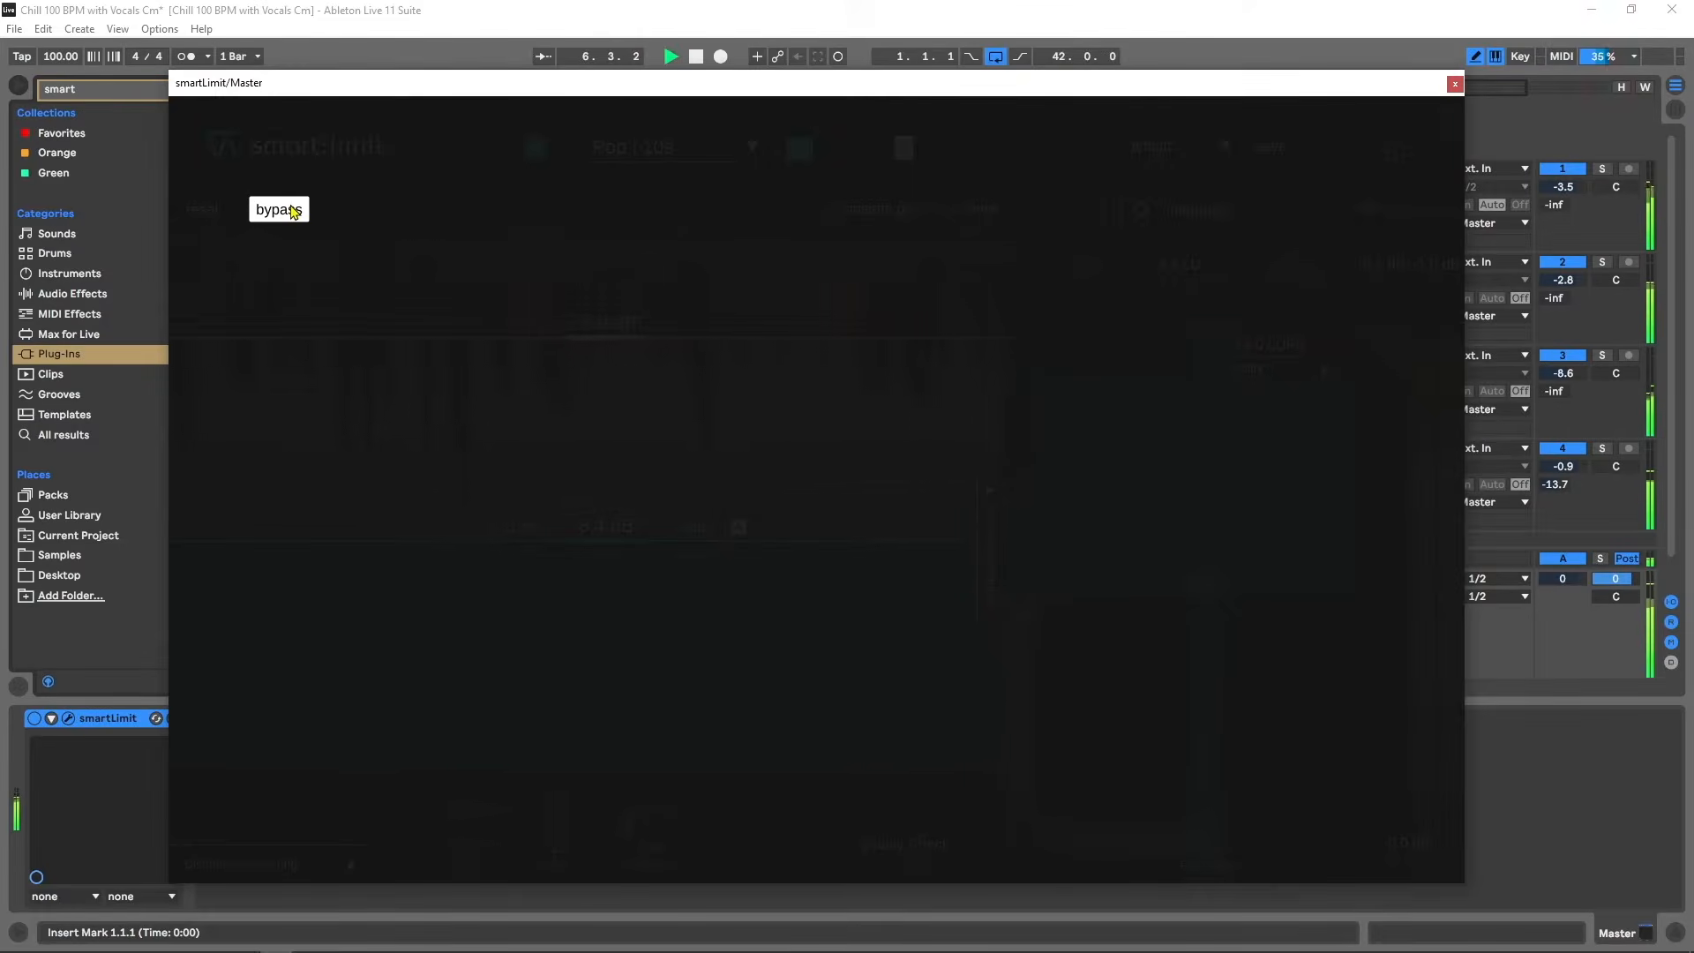
{"action": "left_click", "coordinate": [292, 210]}
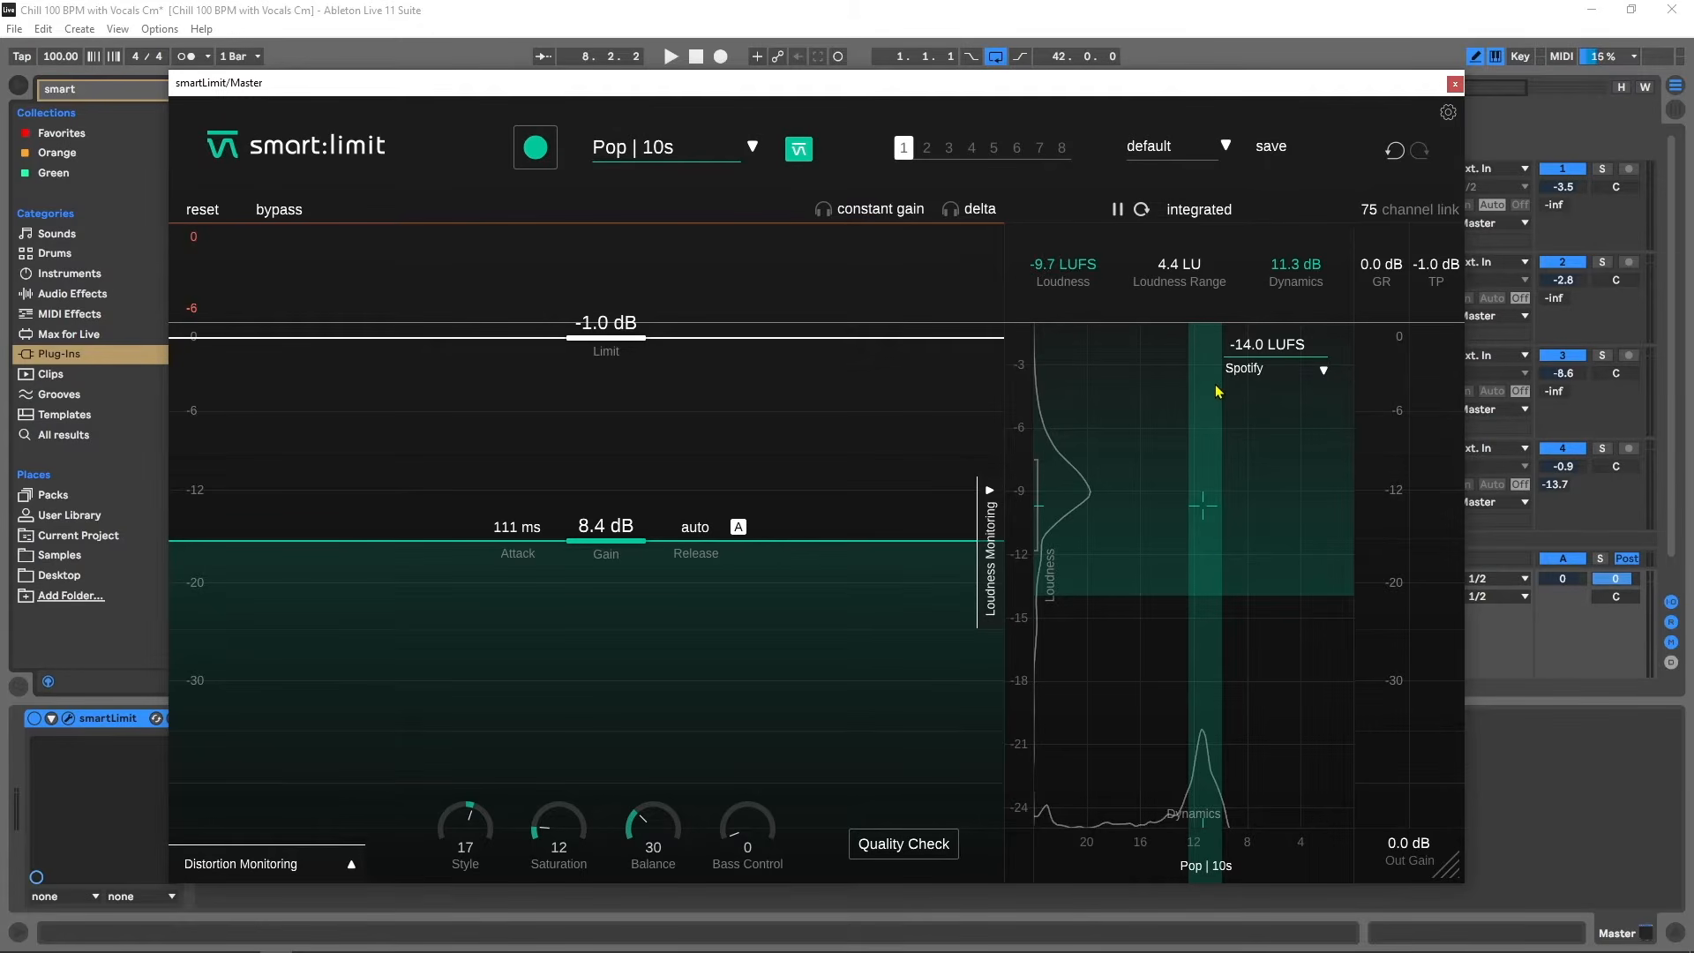
Choose Spotify as the loudness target and turn on the Quality Check.
{"action": "left_click", "coordinate": [1278, 374]}
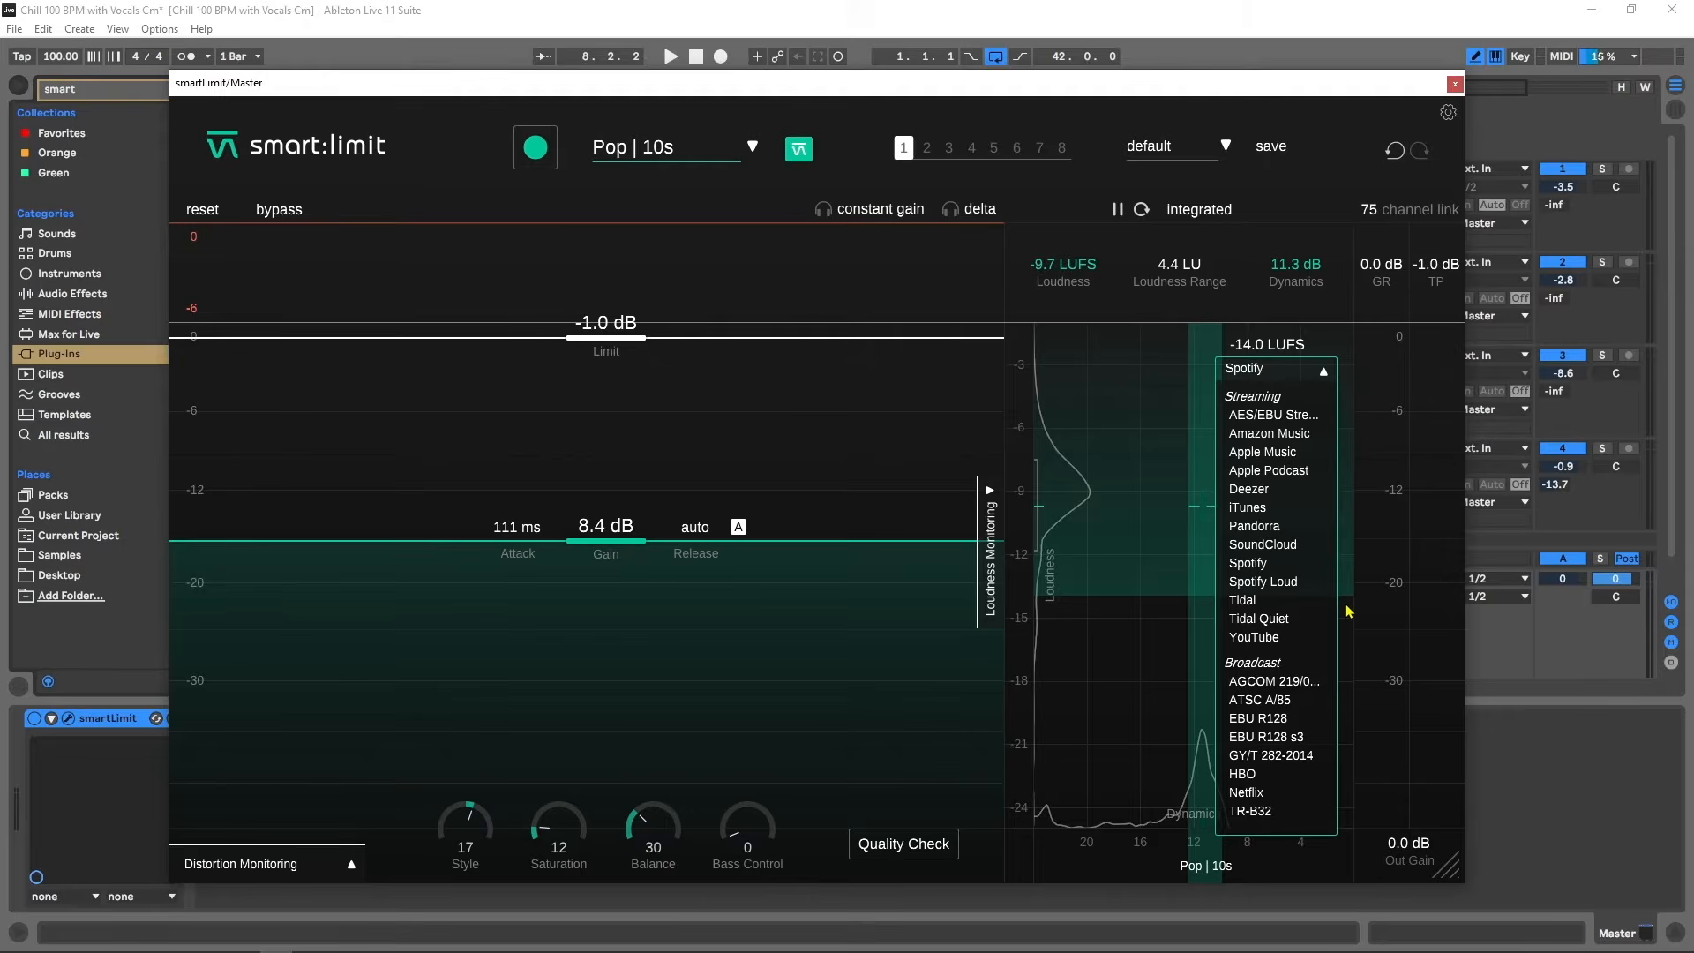
{"action": "left_click", "coordinate": [1297, 565]}
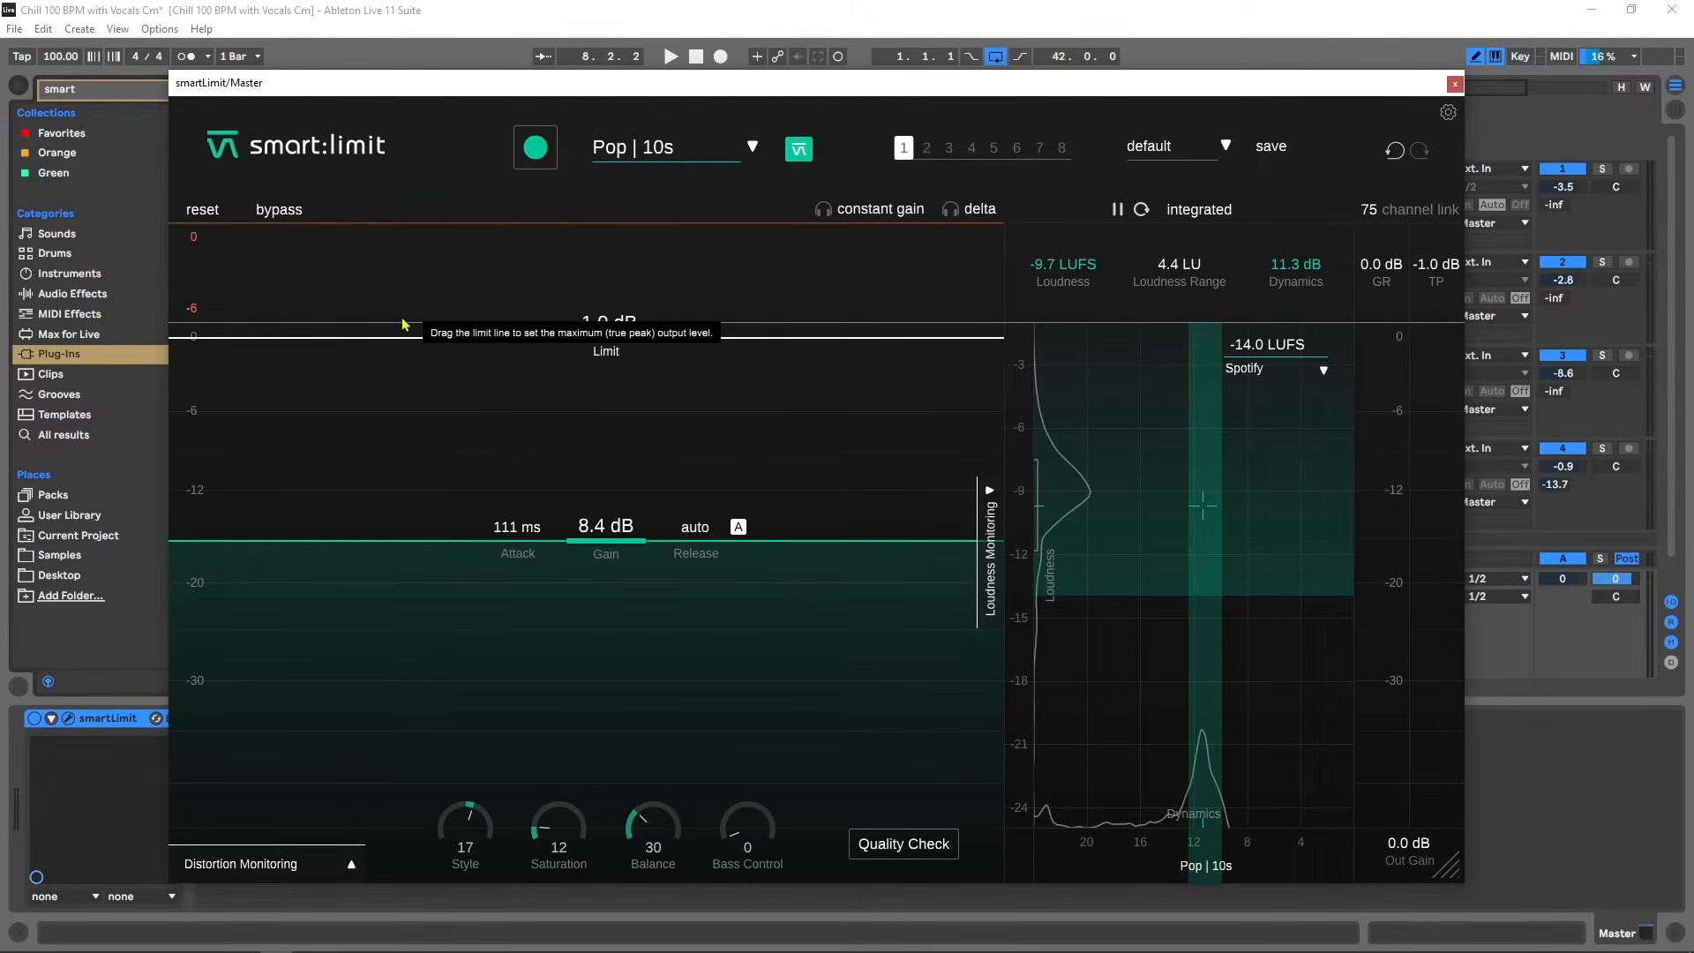
{"action": "left_click", "coordinate": [922, 851]}
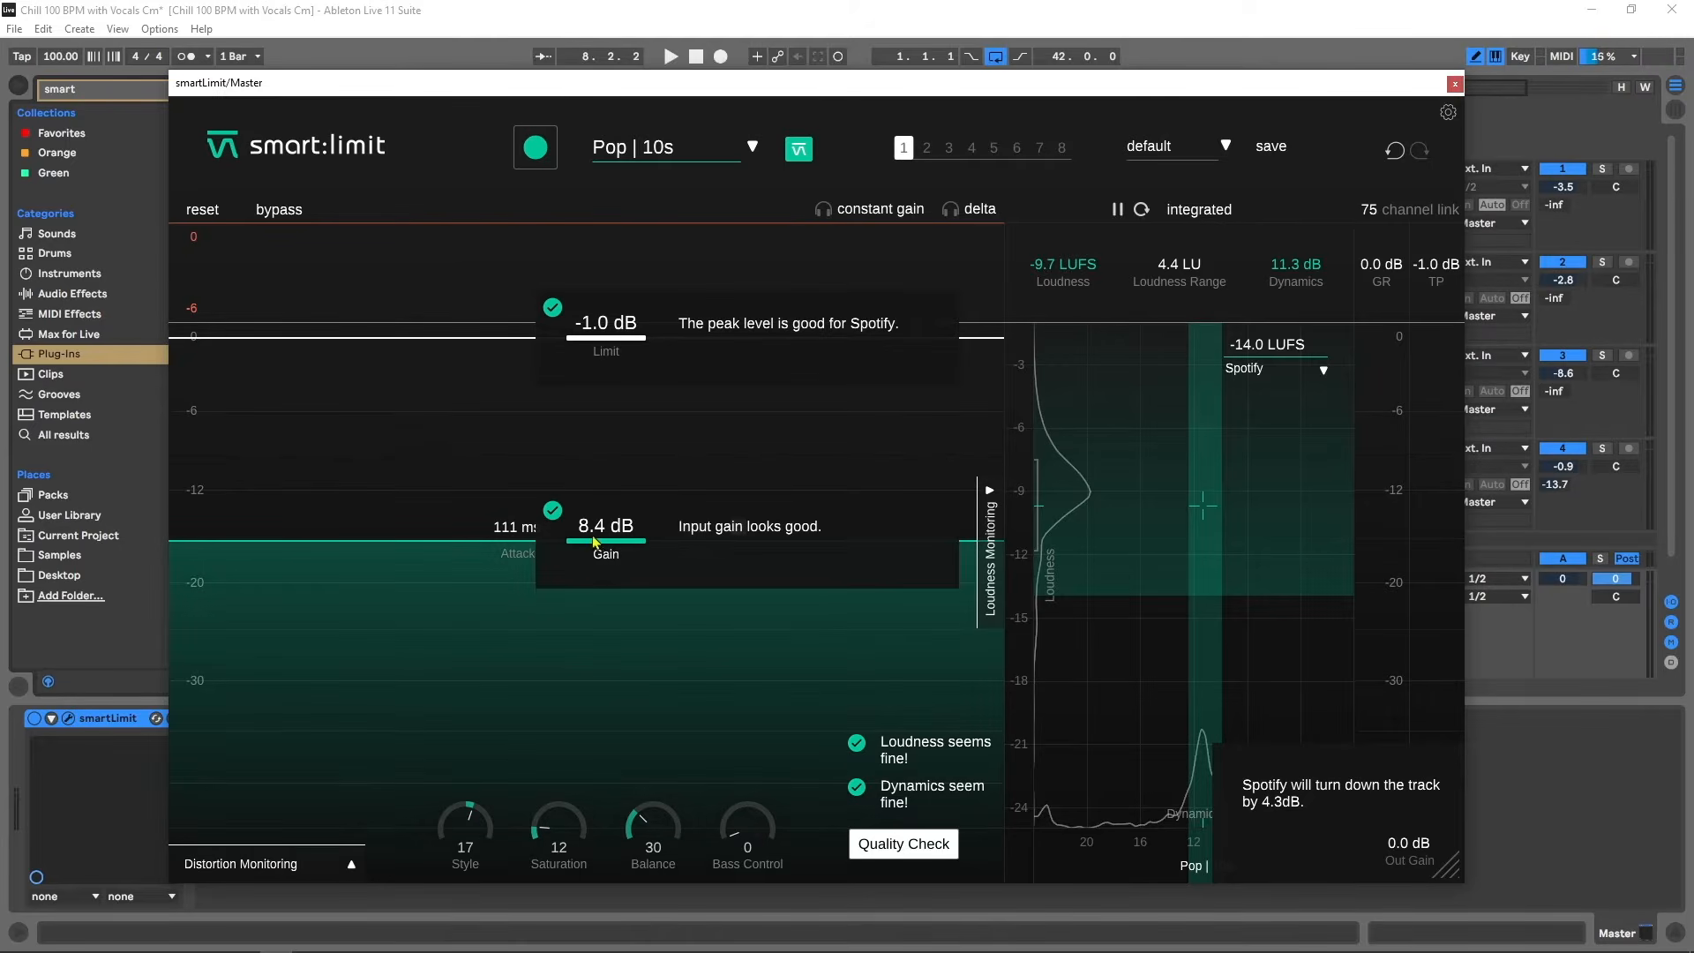
Lower the input gain to 3.2 dB and play the track so the Quality Check reassesses it.
{"action": "left_click_drag", "start_coordinate": [593, 542], "coordinate": [594, 607]}
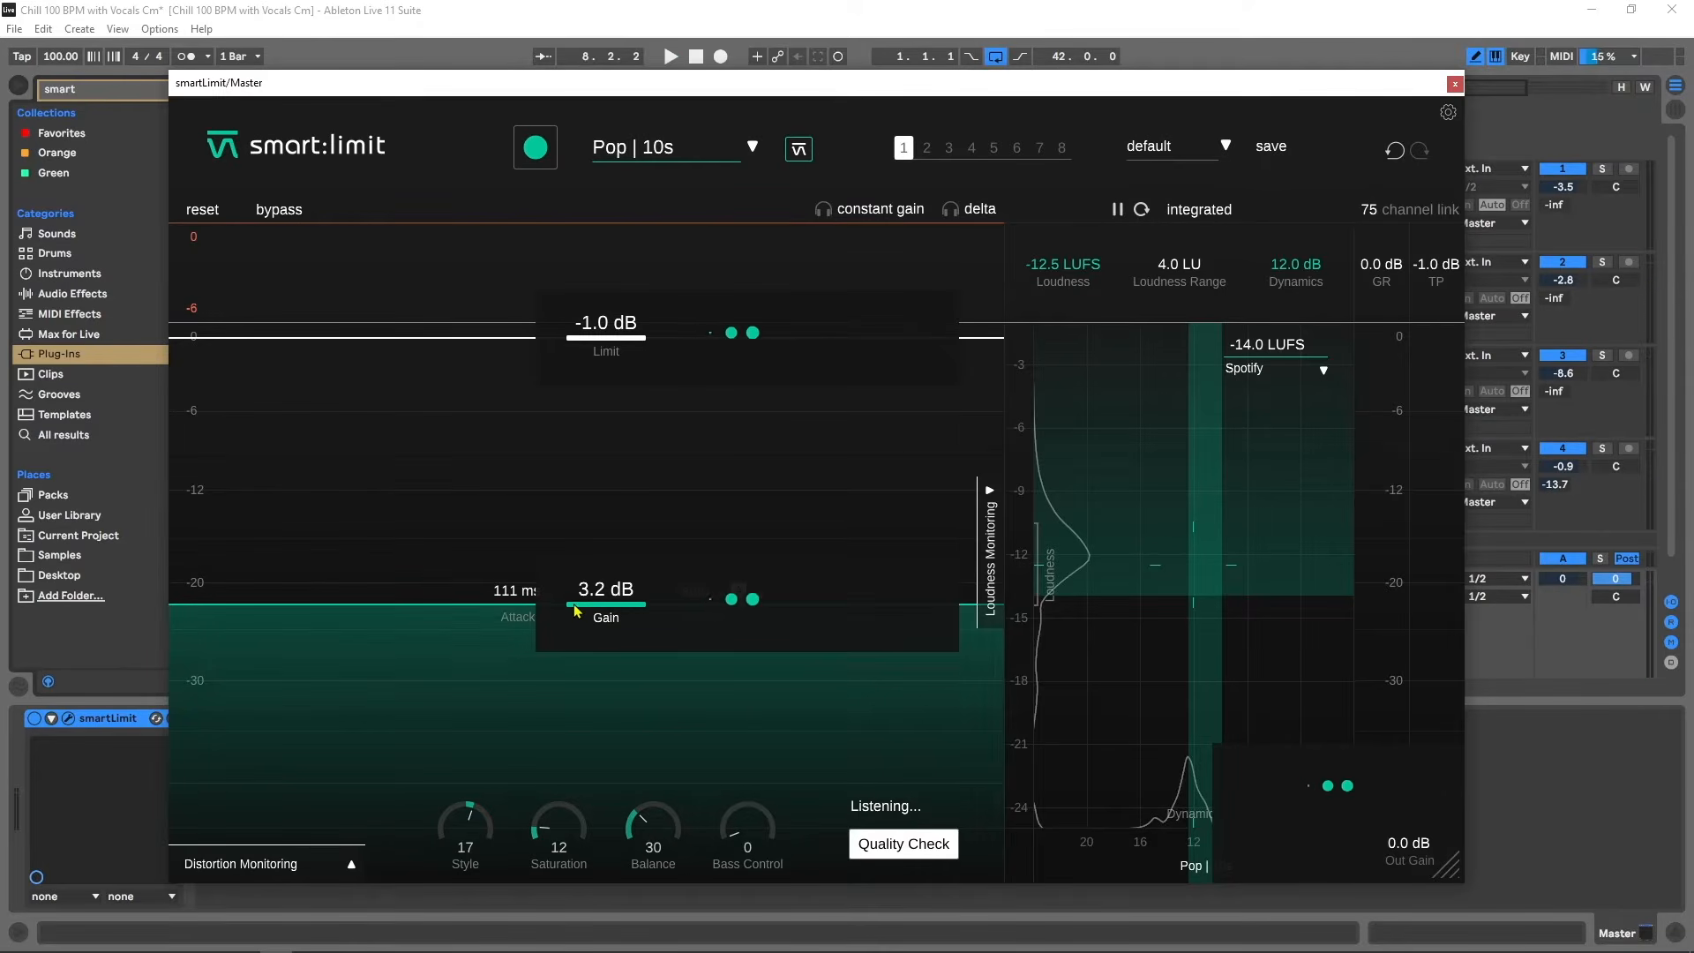
{"action": "key", "text": "space"}
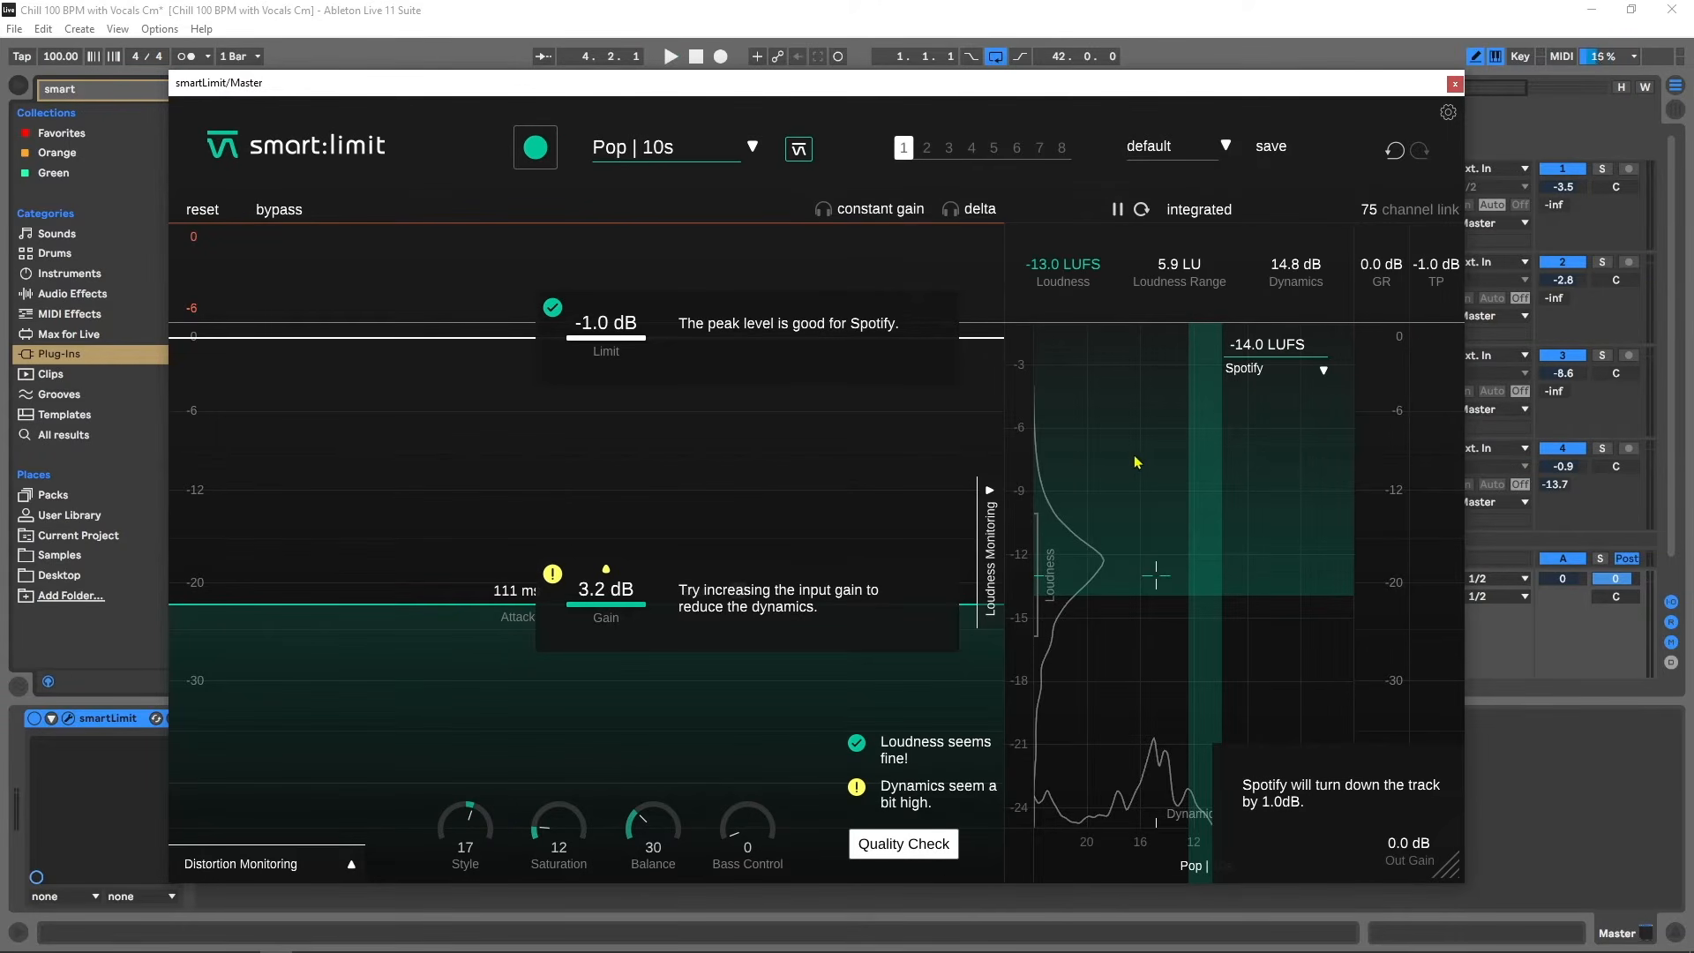
{"action": "key", "text": "space"}
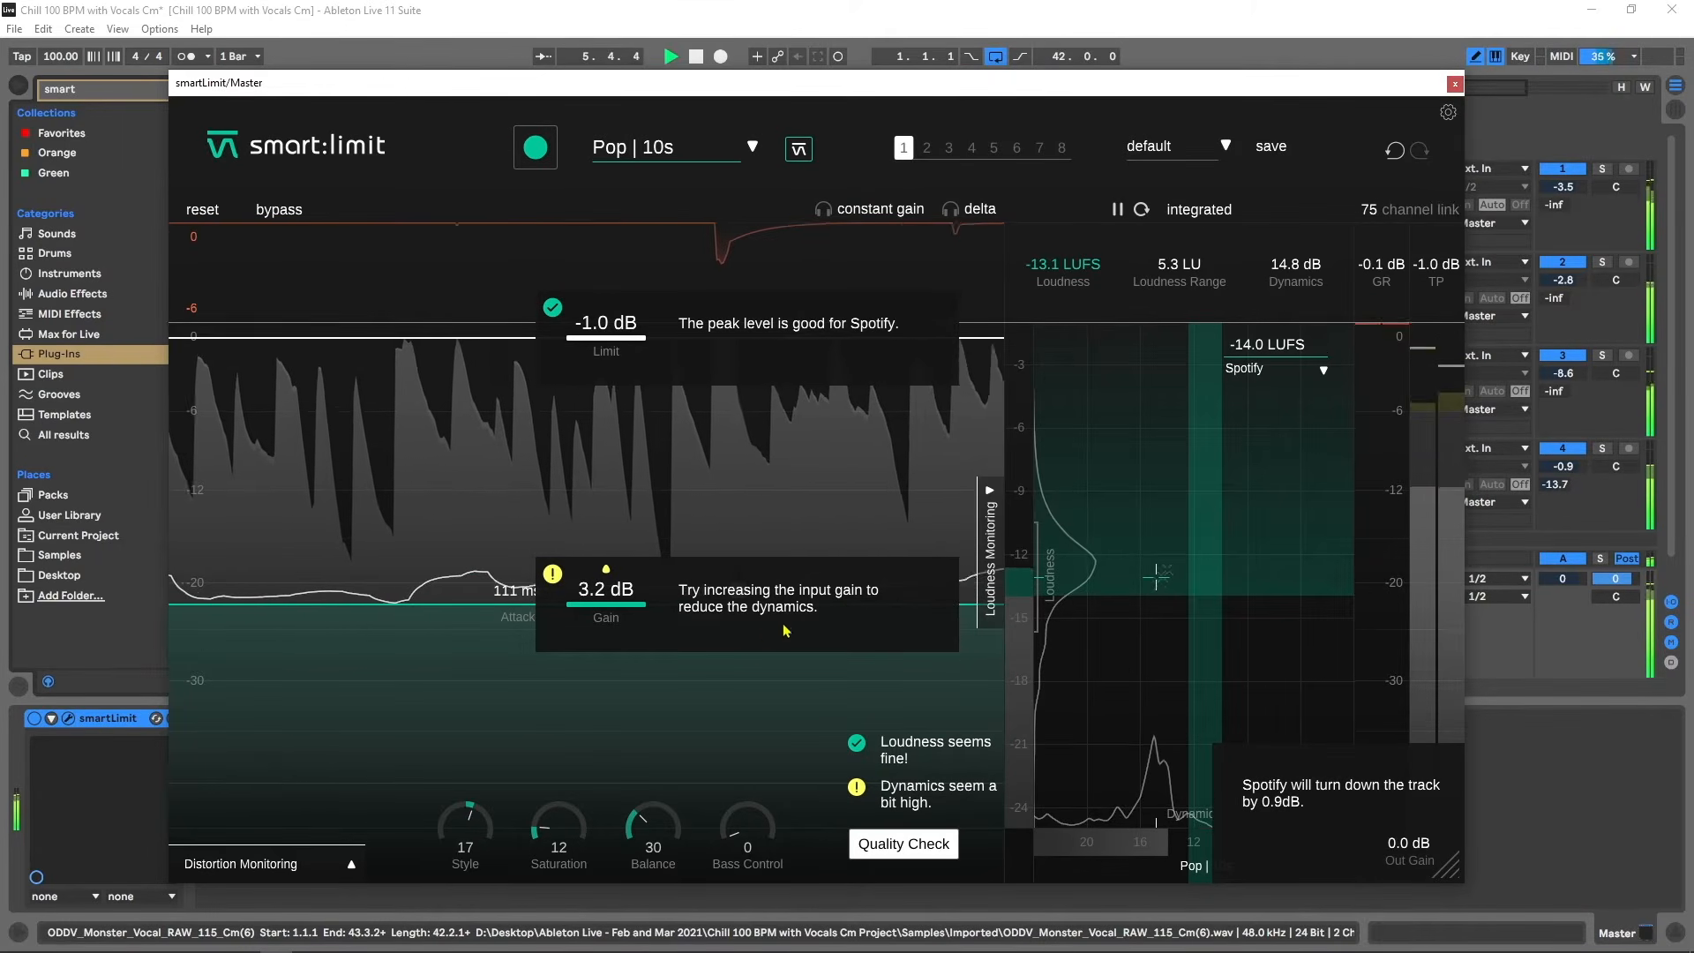
{"action": "key", "text": "space"}
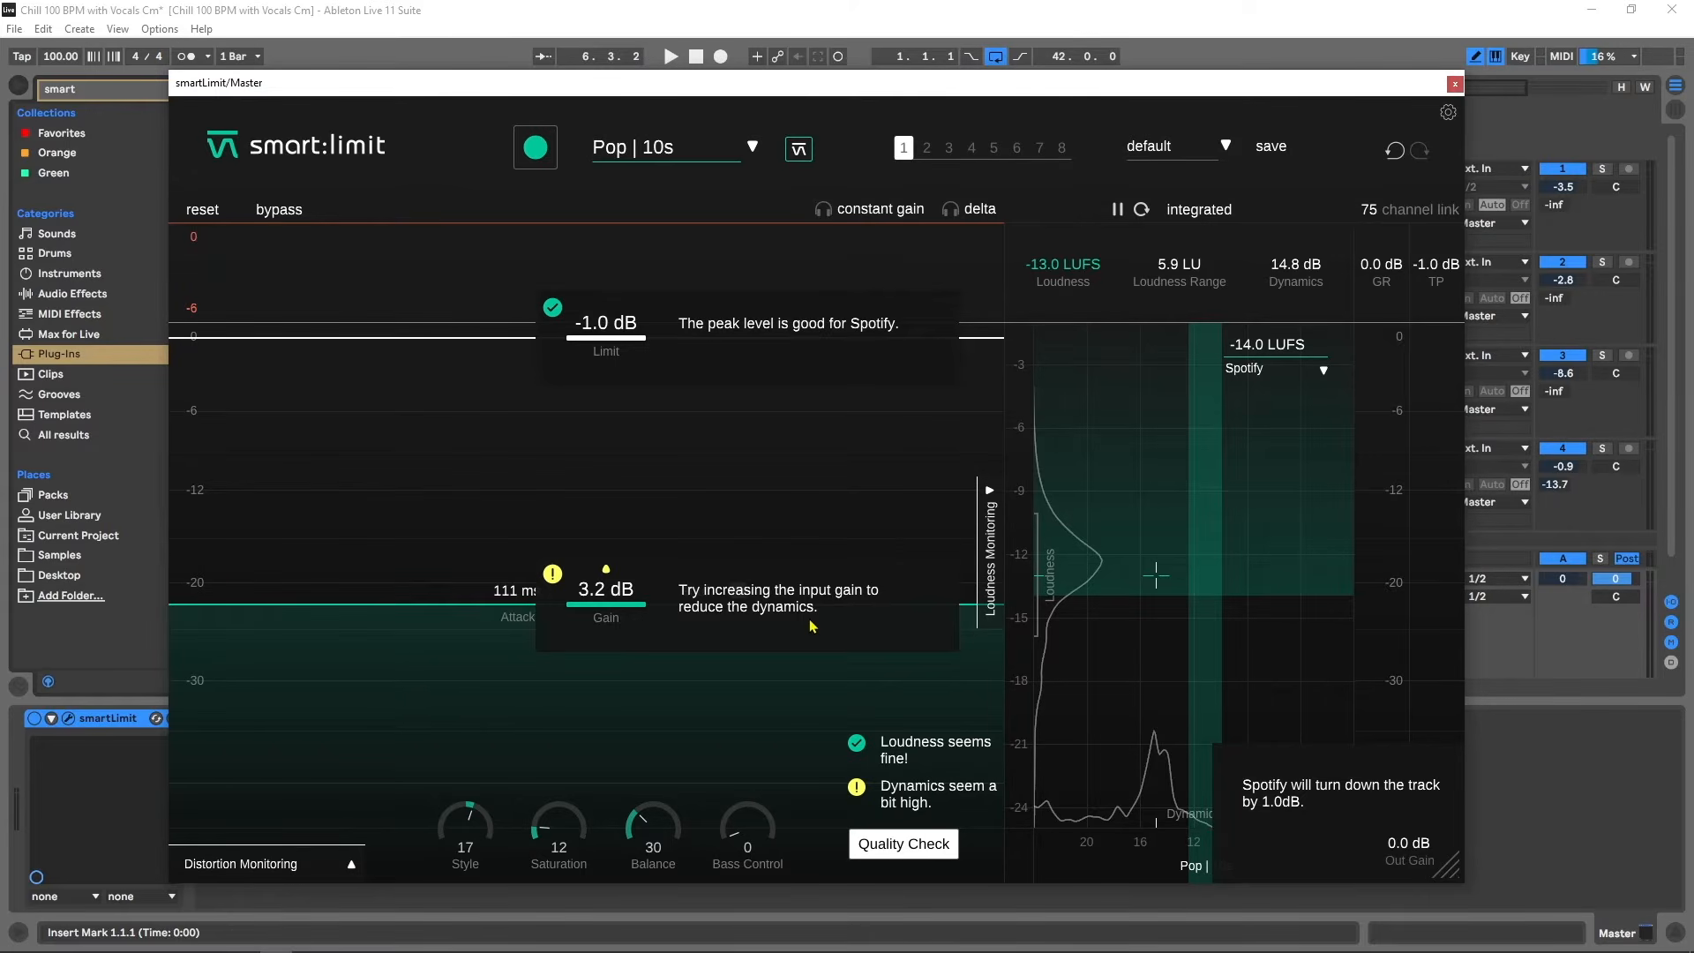
Raise the input gain in stages to 4.7 dB and 5.2 dB, rechecking loudness and dynamics during playback.
{"action": "left_click_drag", "start_coordinate": [648, 607], "coordinate": [647, 587]}
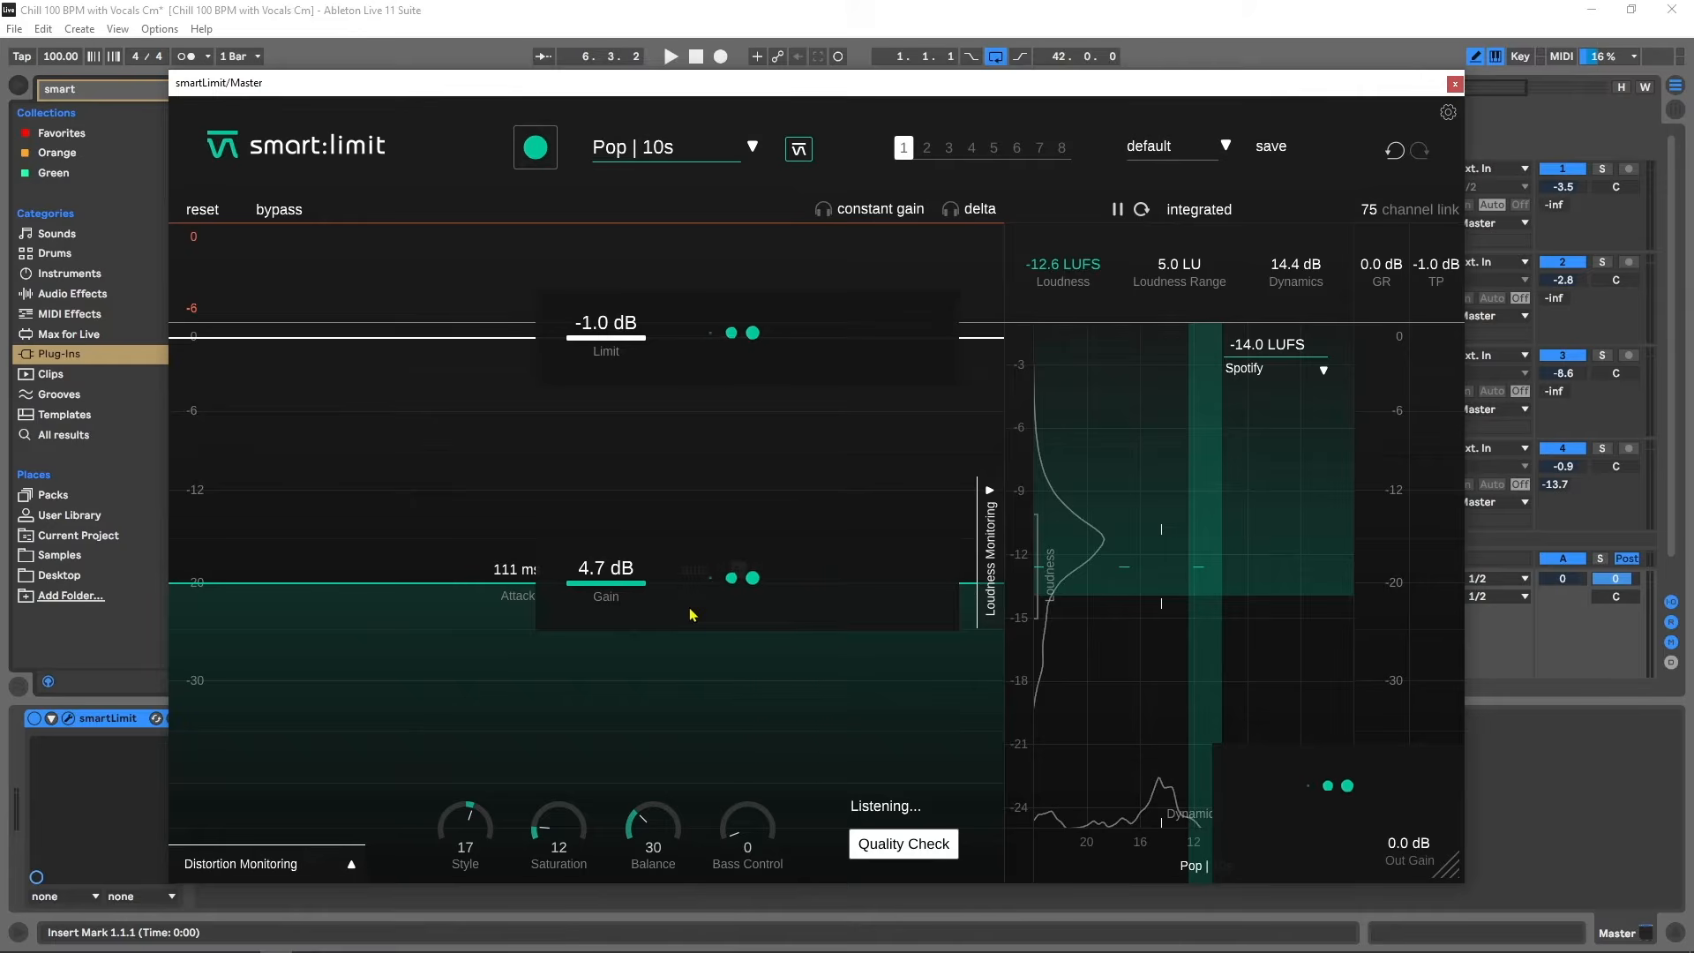
{"action": "key", "text": "space"}
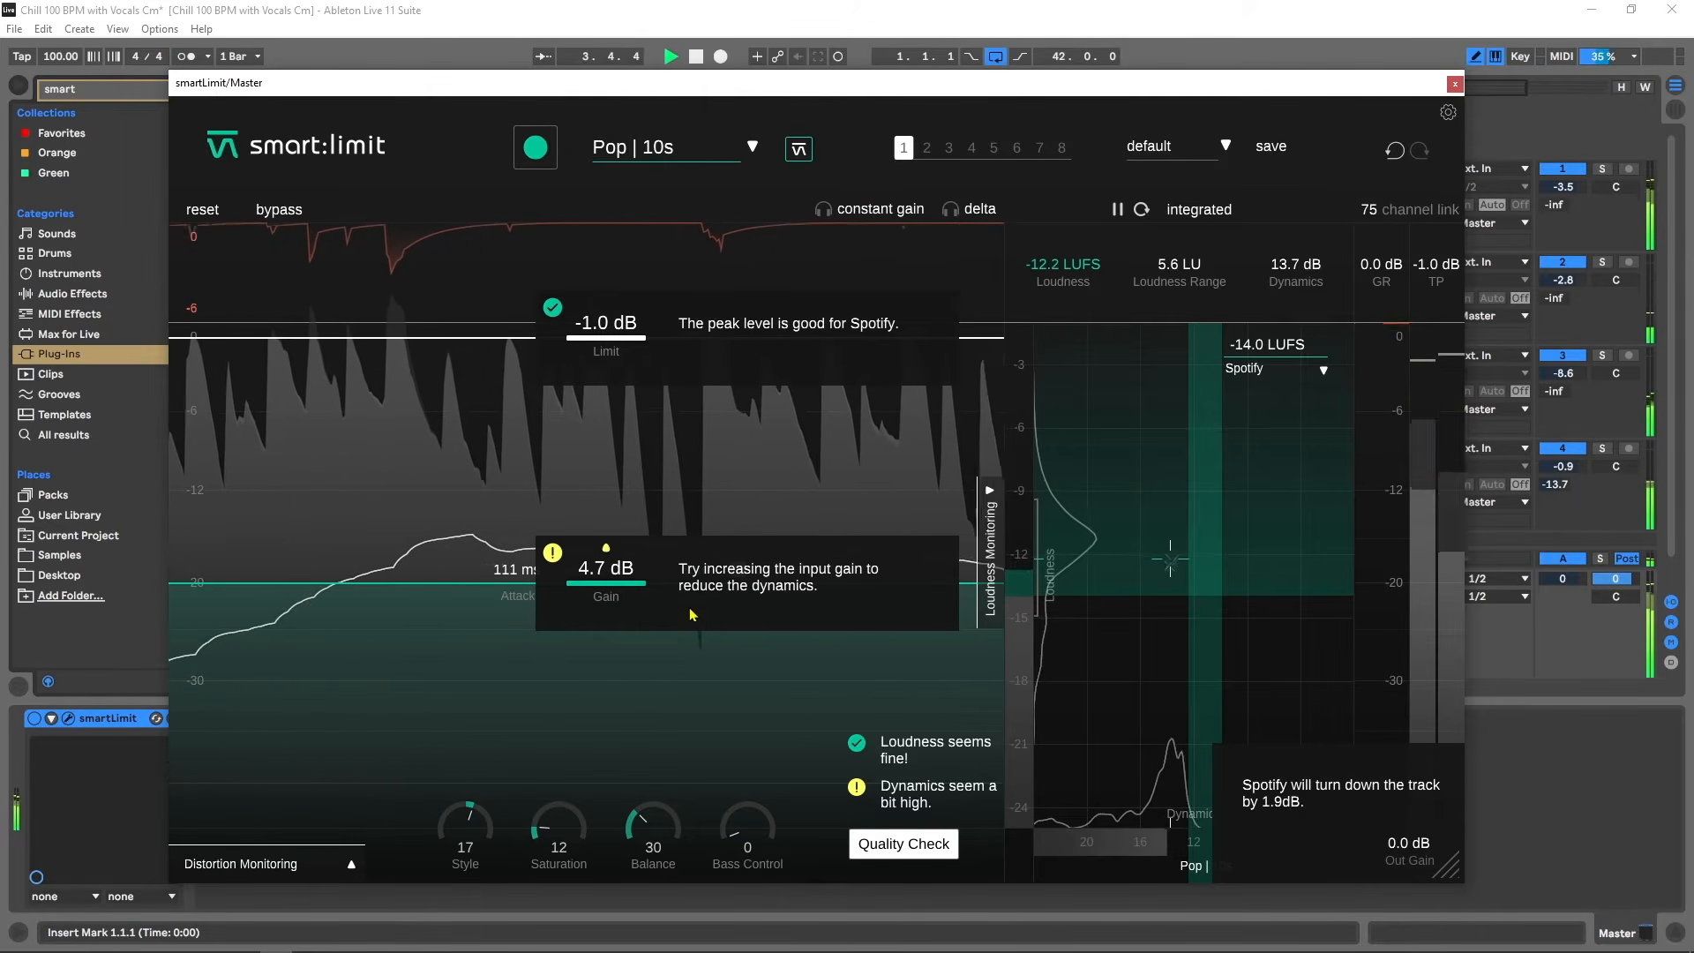
{"action": "left_click_drag", "start_coordinate": [642, 593], "coordinate": [646, 587]}
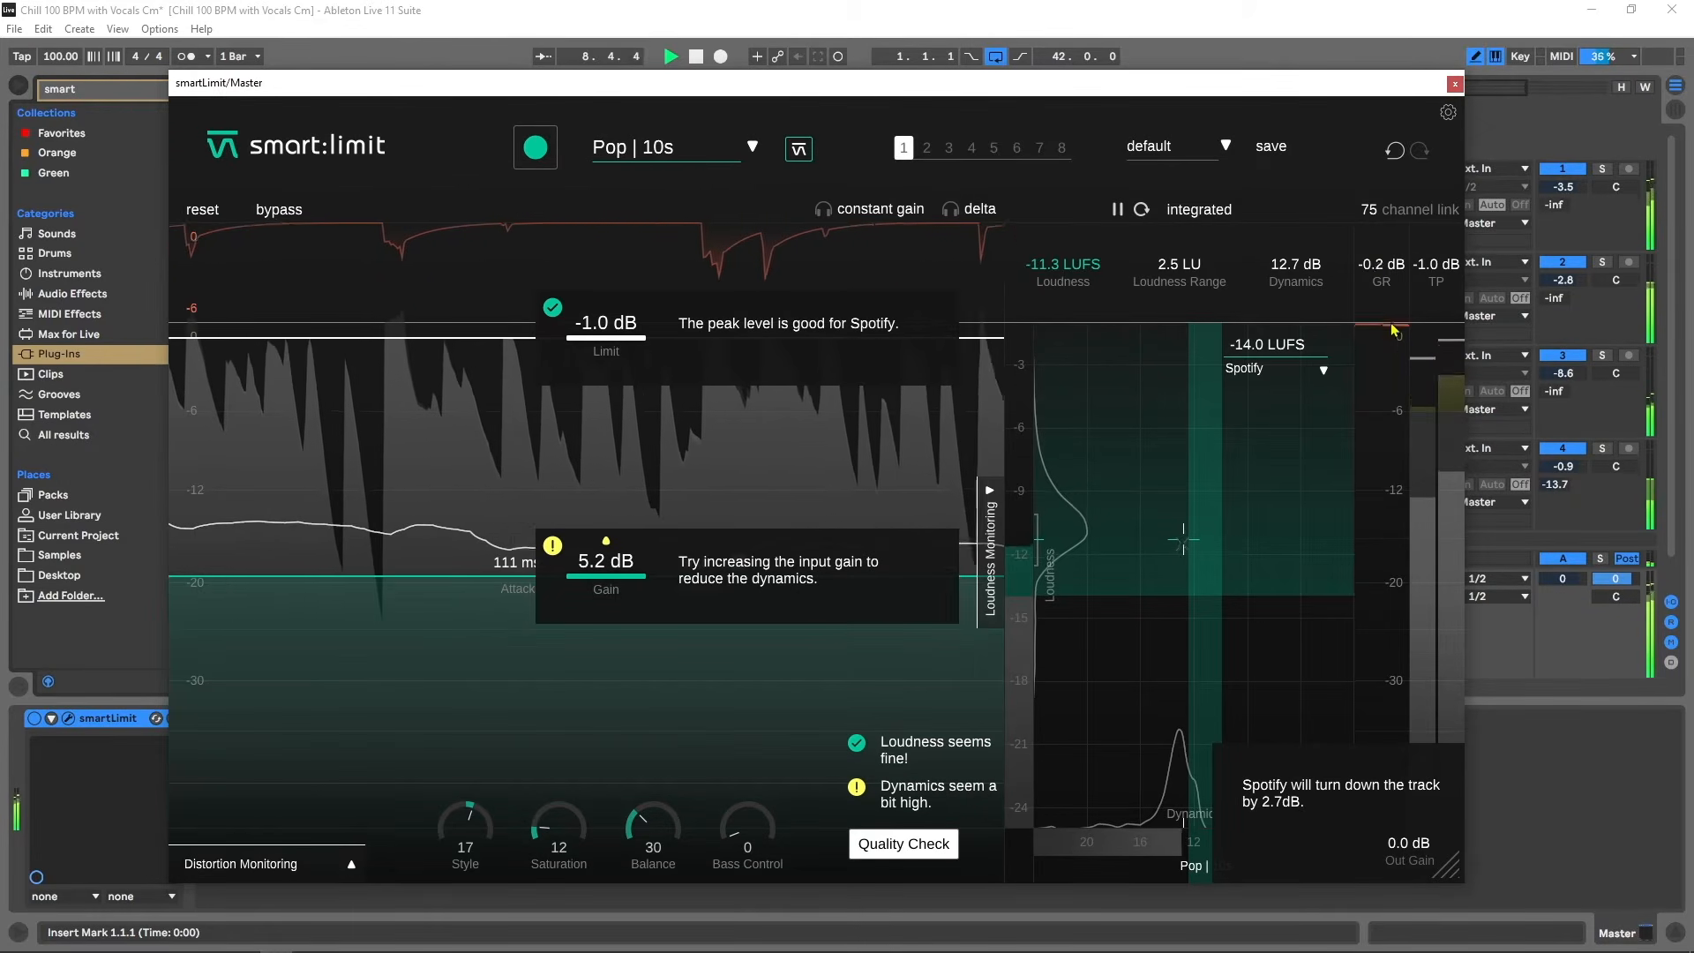
{"action": "key", "text": "space"}
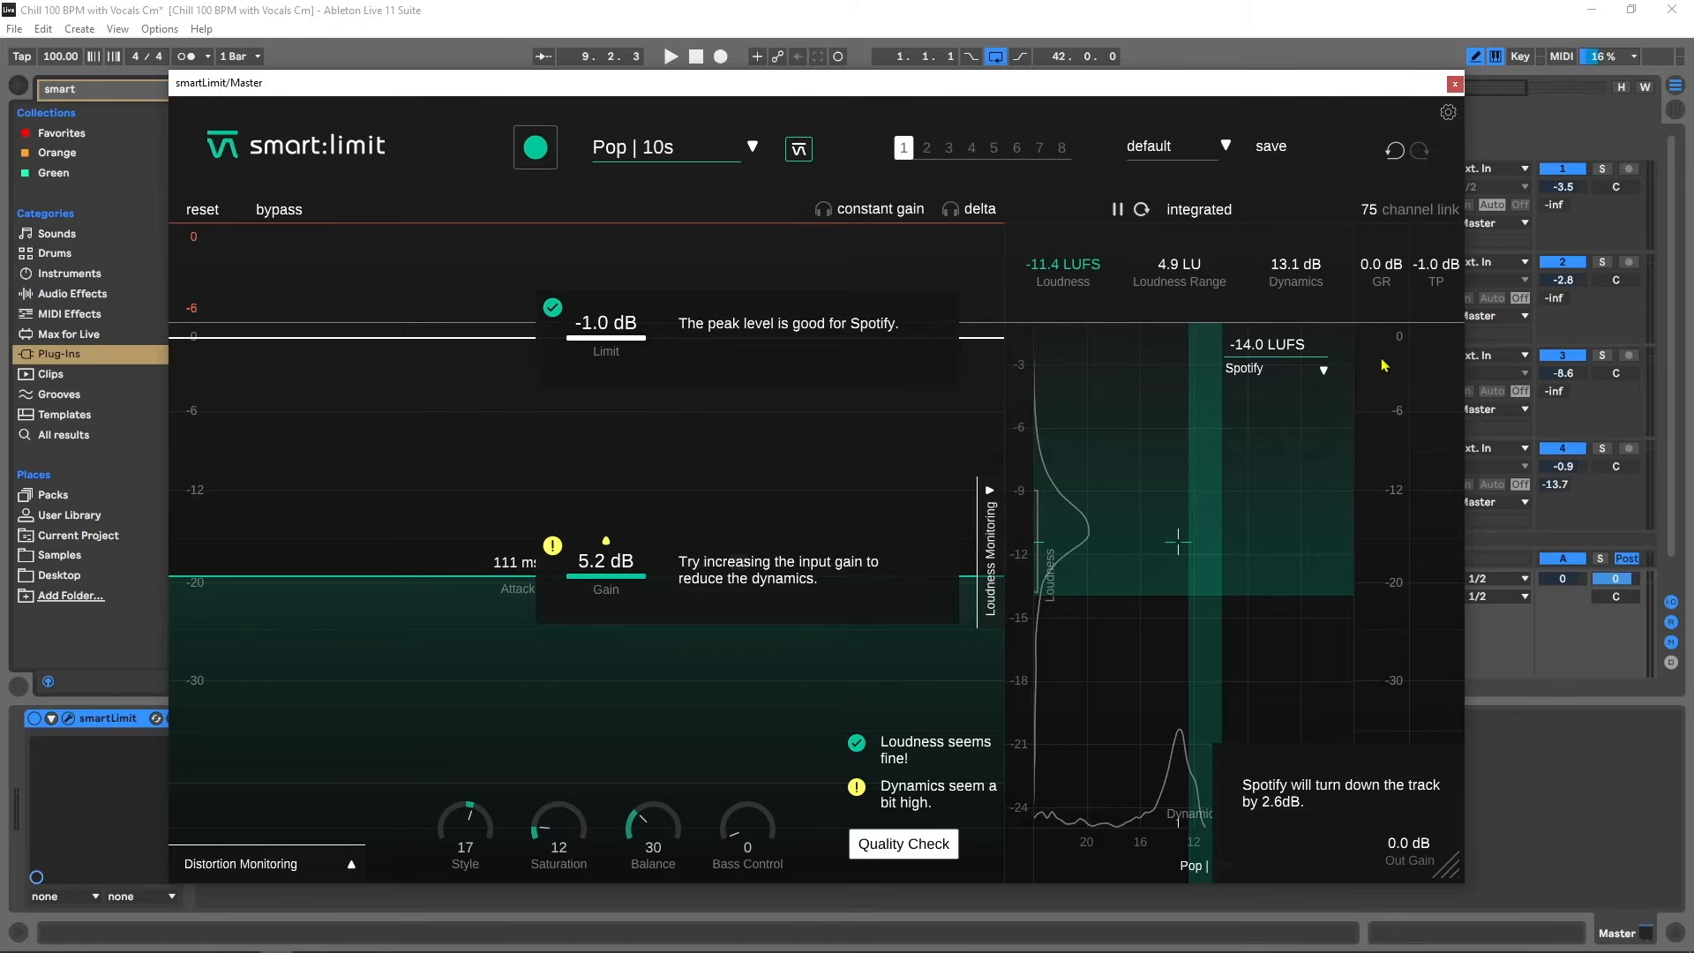
Switch the genre profile to R&B and replay the track for a new Quality Check, closing the check when done.
{"action": "key", "text": "space"}
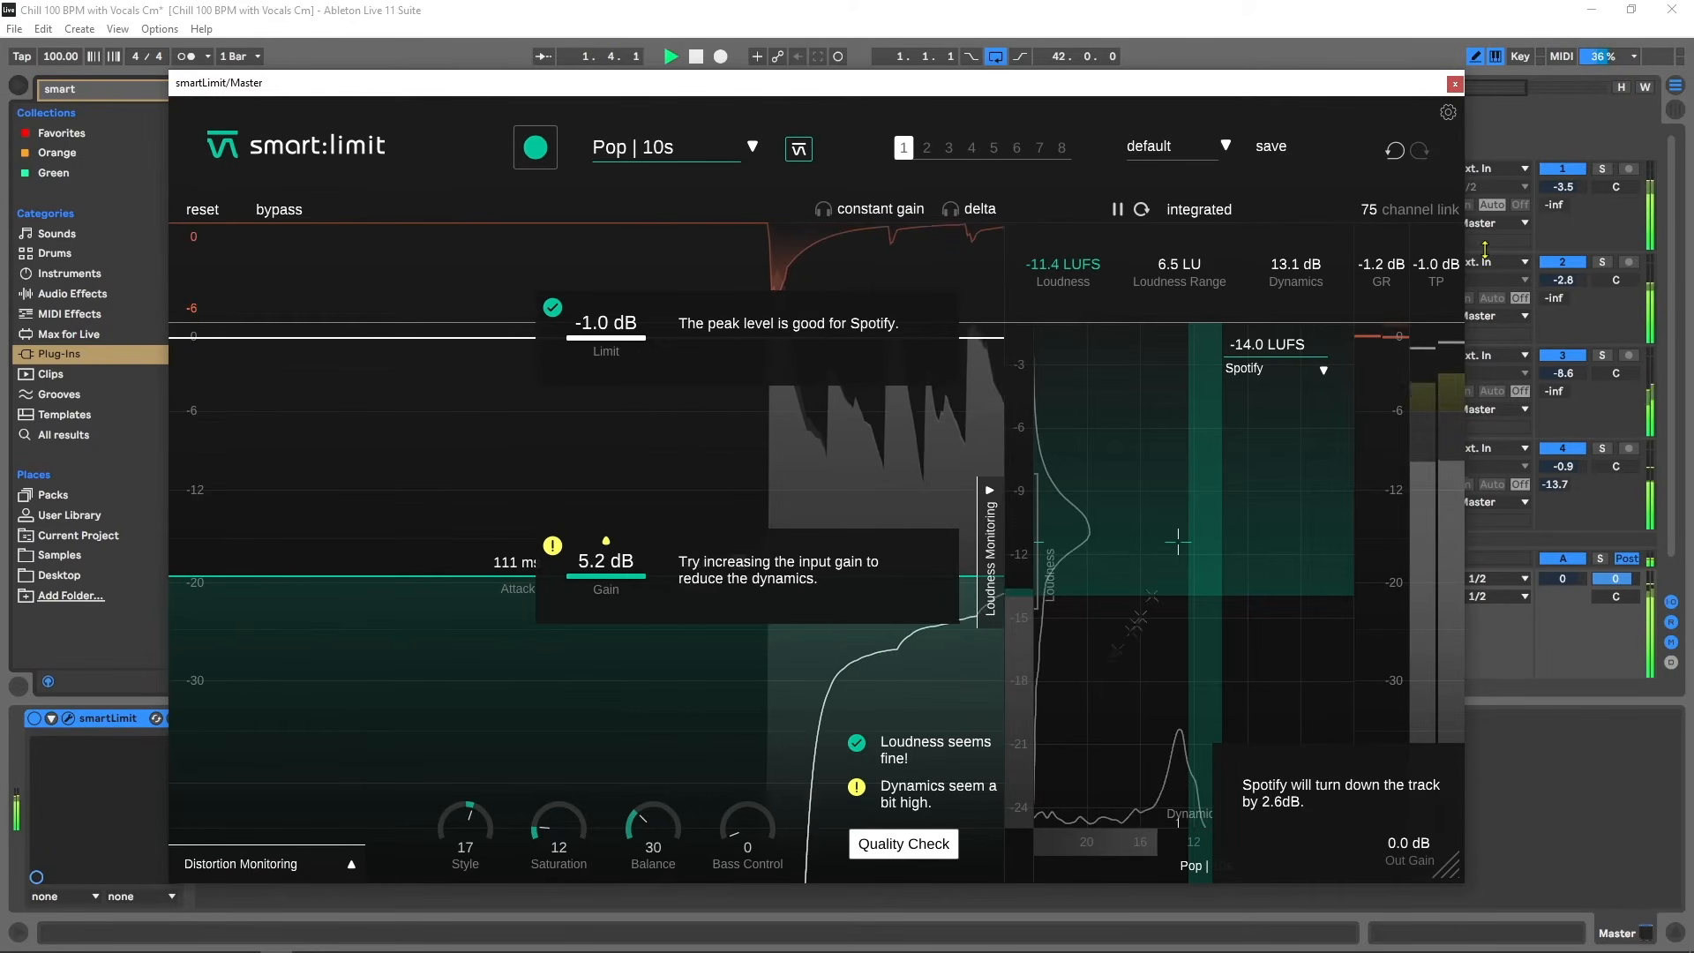
{"action": "key", "text": "space"}
{"action": "left_click", "coordinate": [643, 150]}
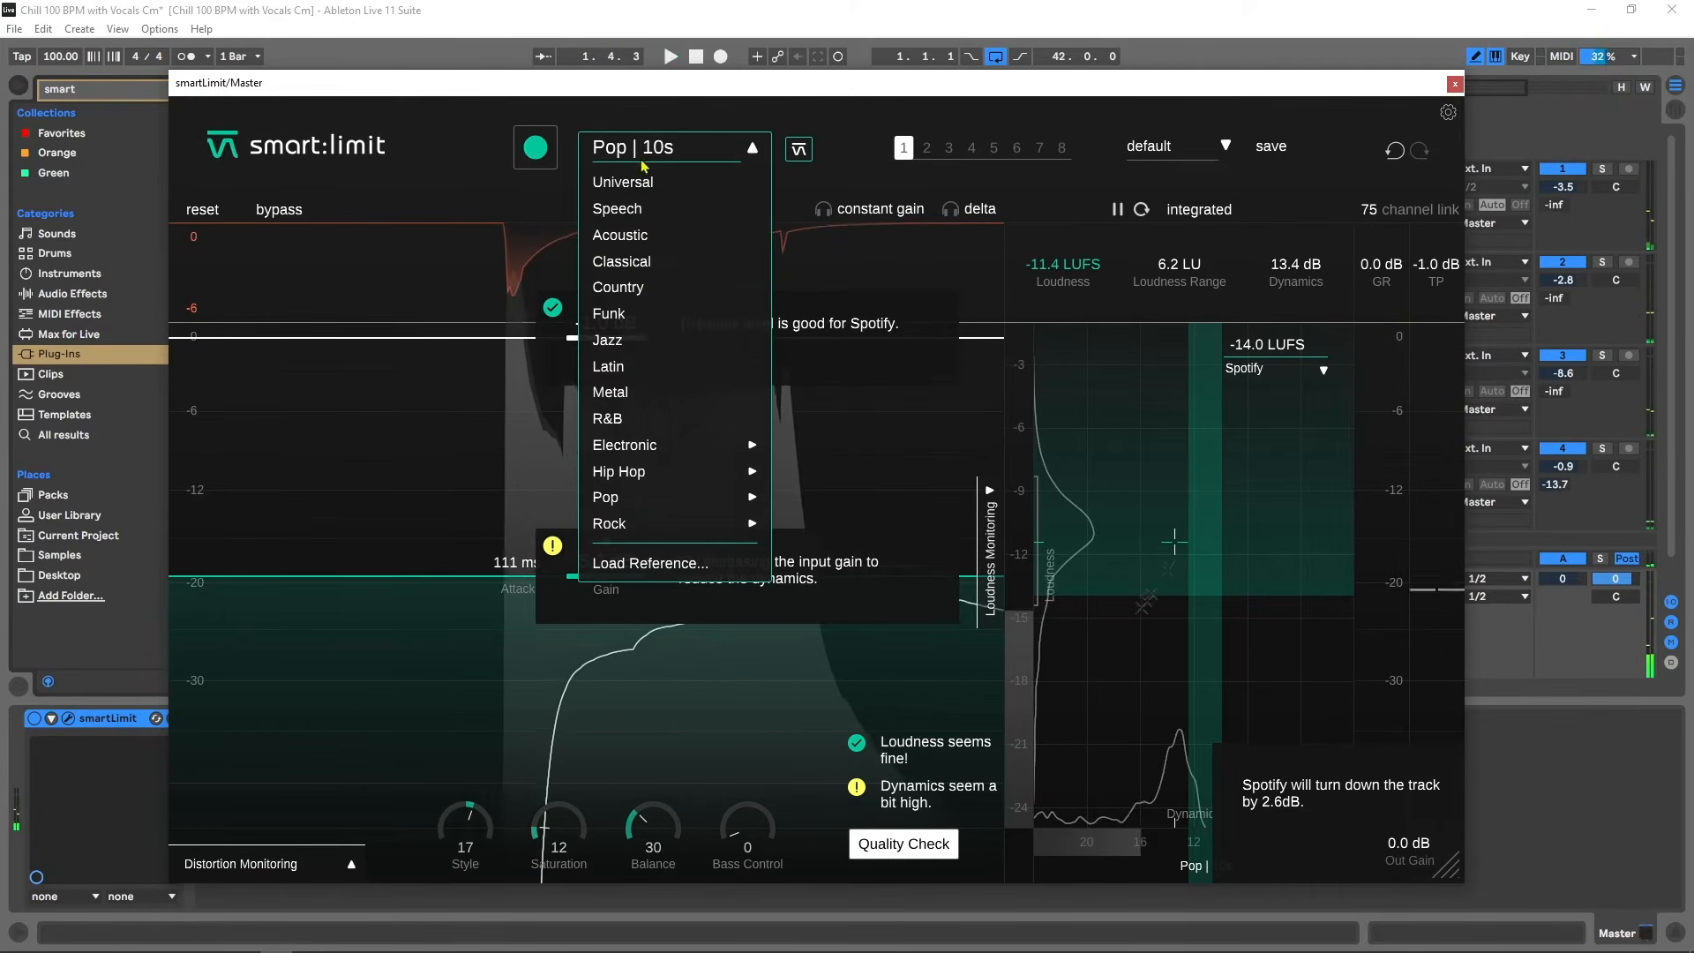
{"action": "left_click", "coordinate": [638, 417]}
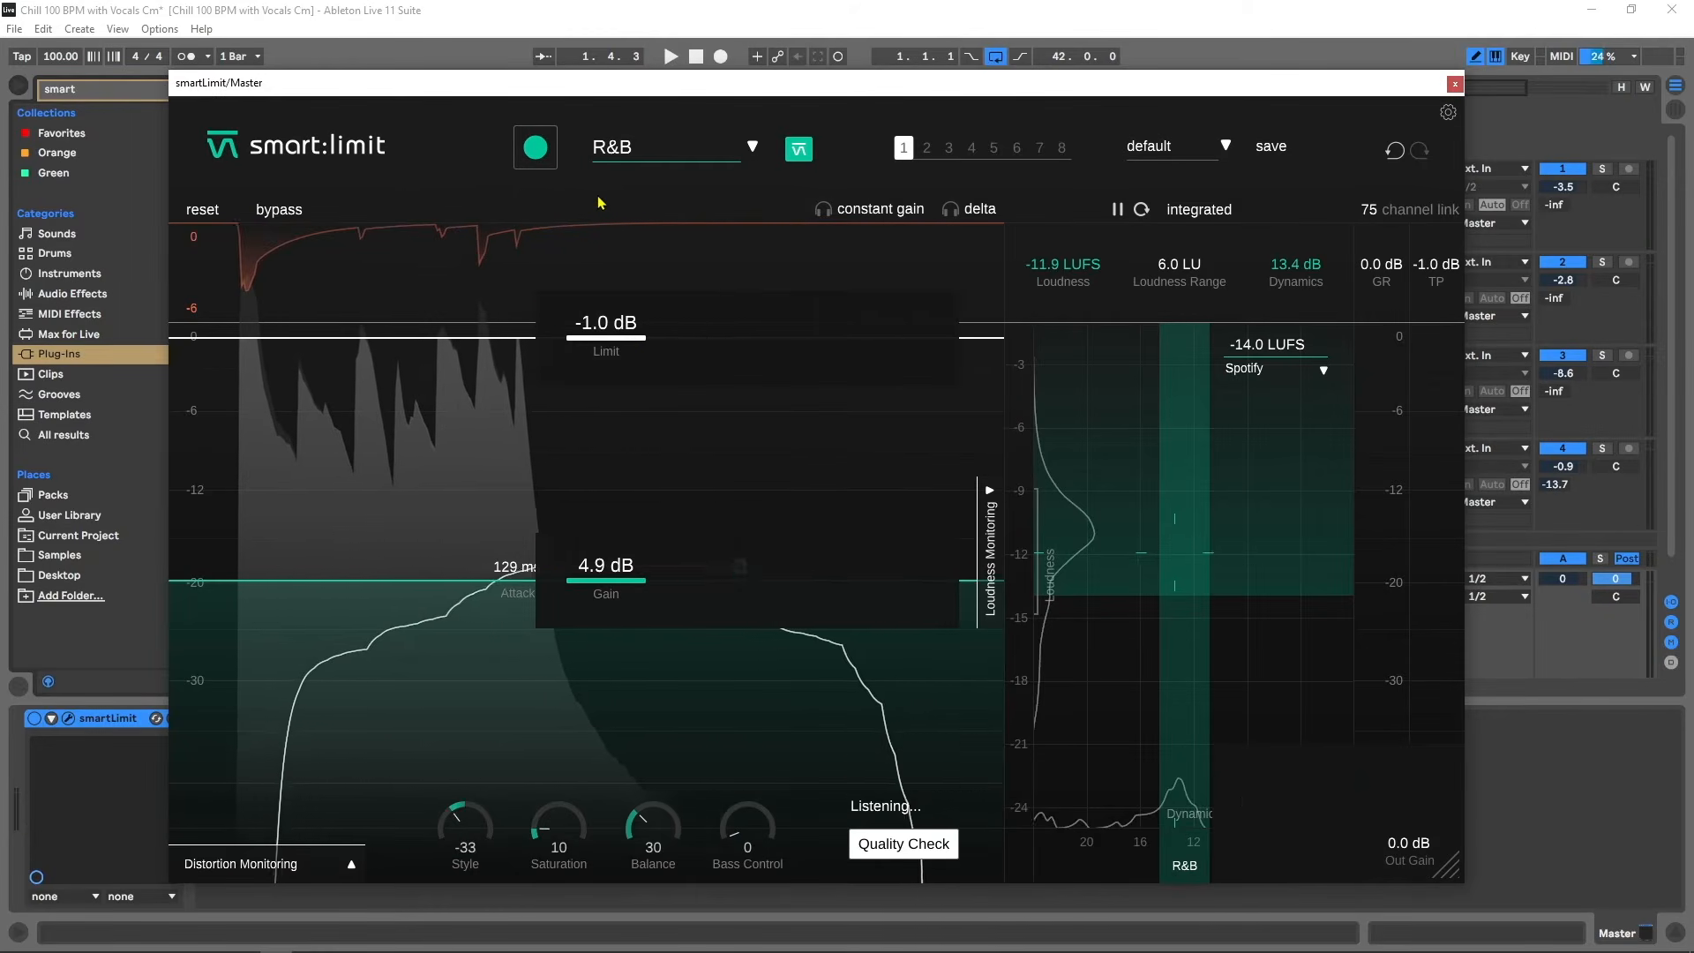
{"action": "key", "text": "space"}
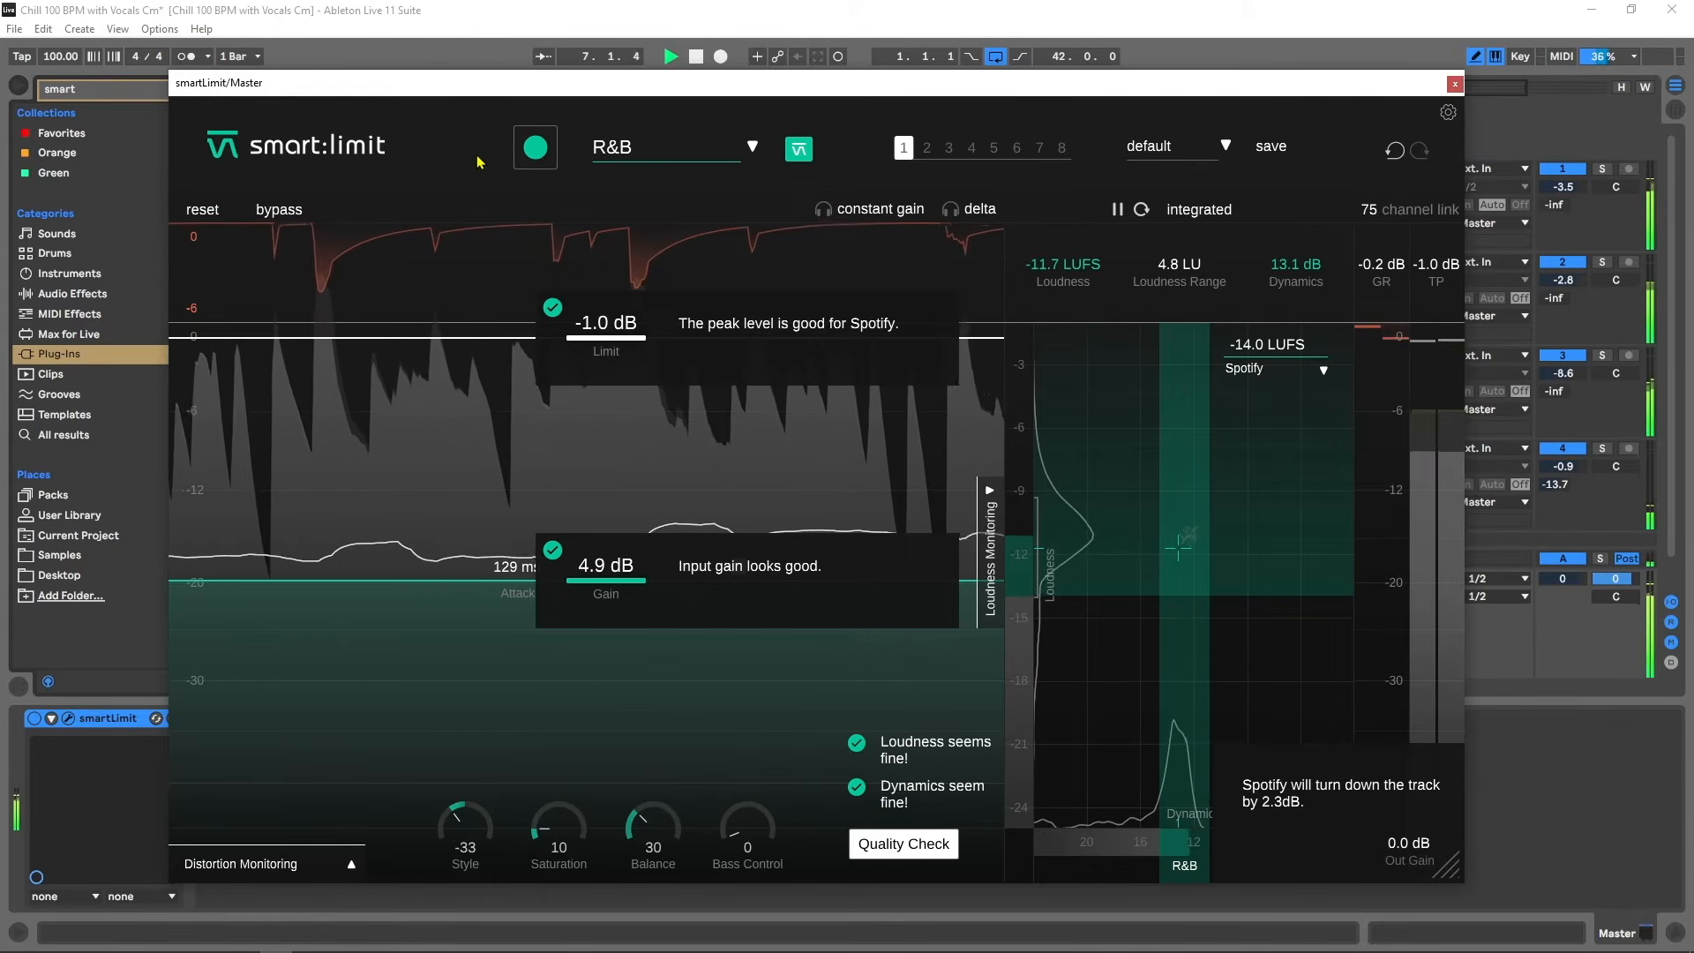
{"action": "key", "text": "space"}
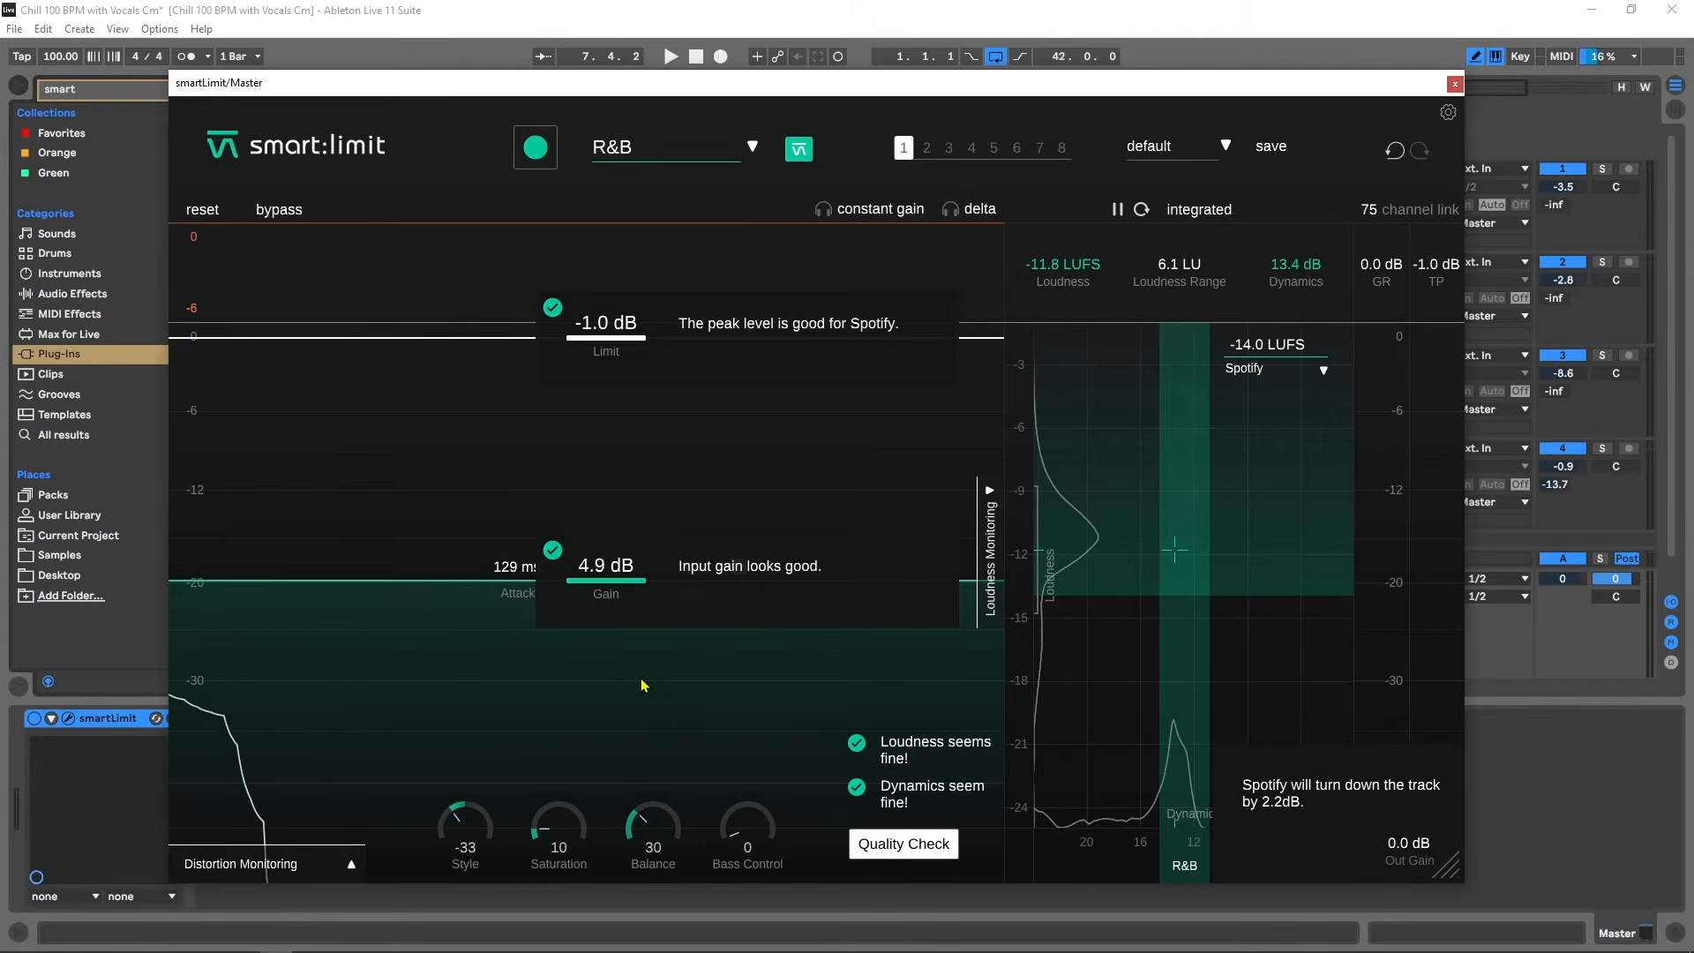
{"action": "left_click", "coordinate": [909, 849]}
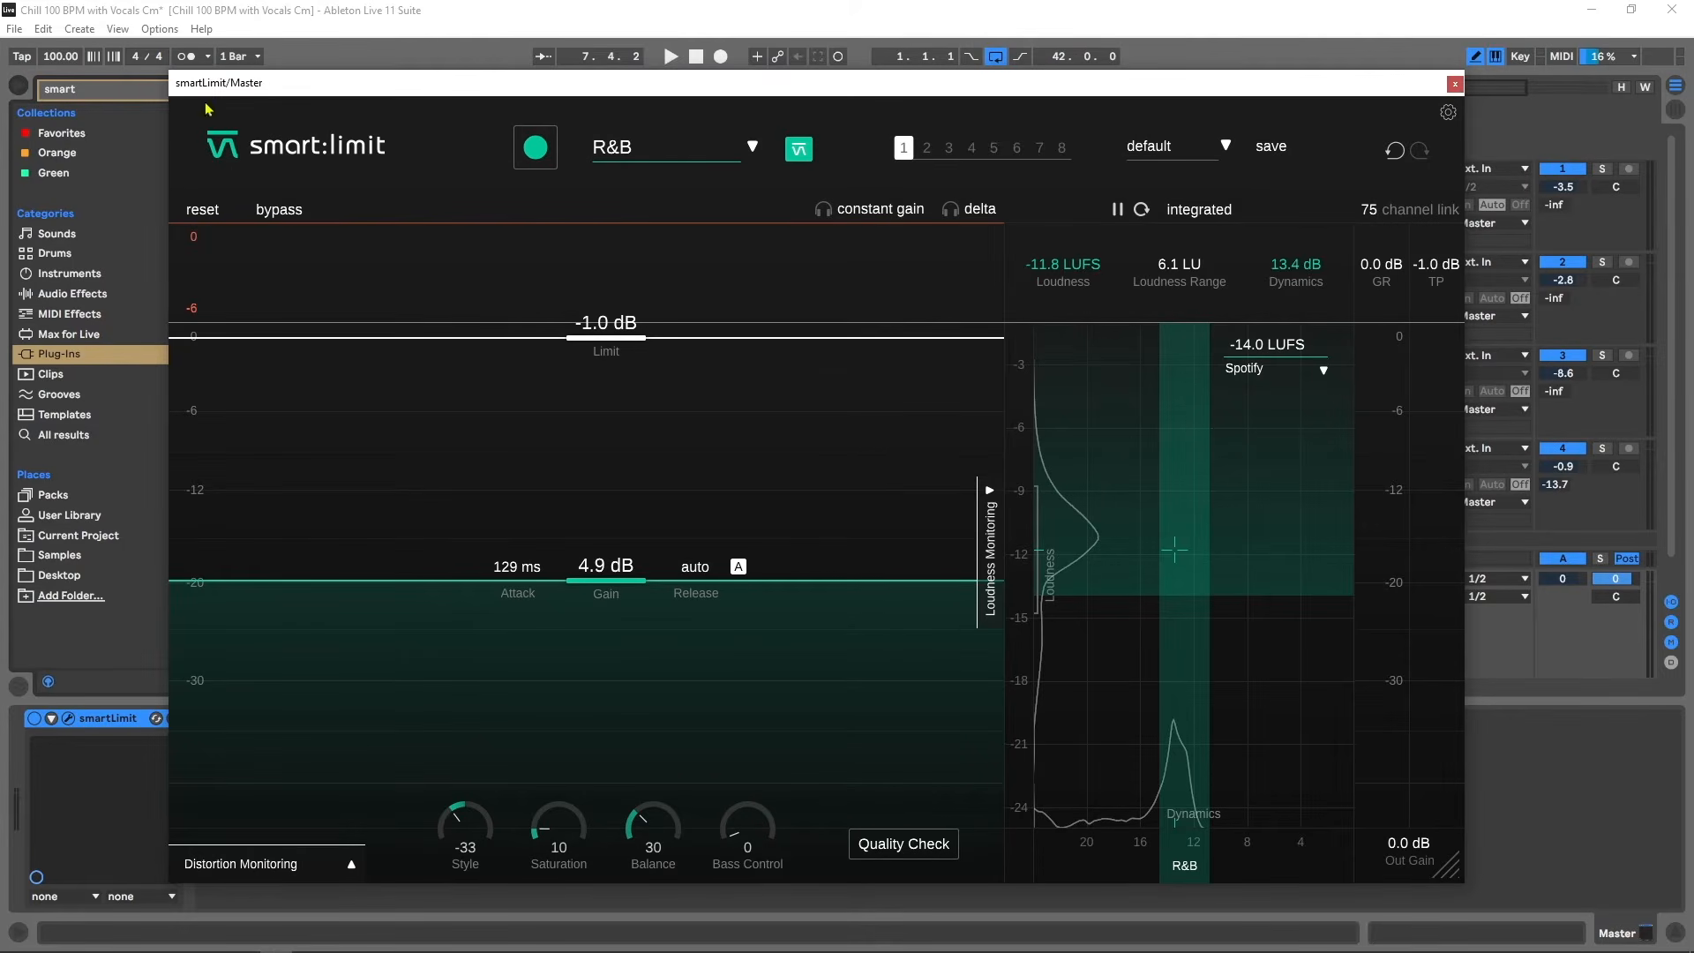
Play the track and toggle the bypass to compare the R&B limiting with the unprocessed sound.
{"action": "key", "text": "space"}
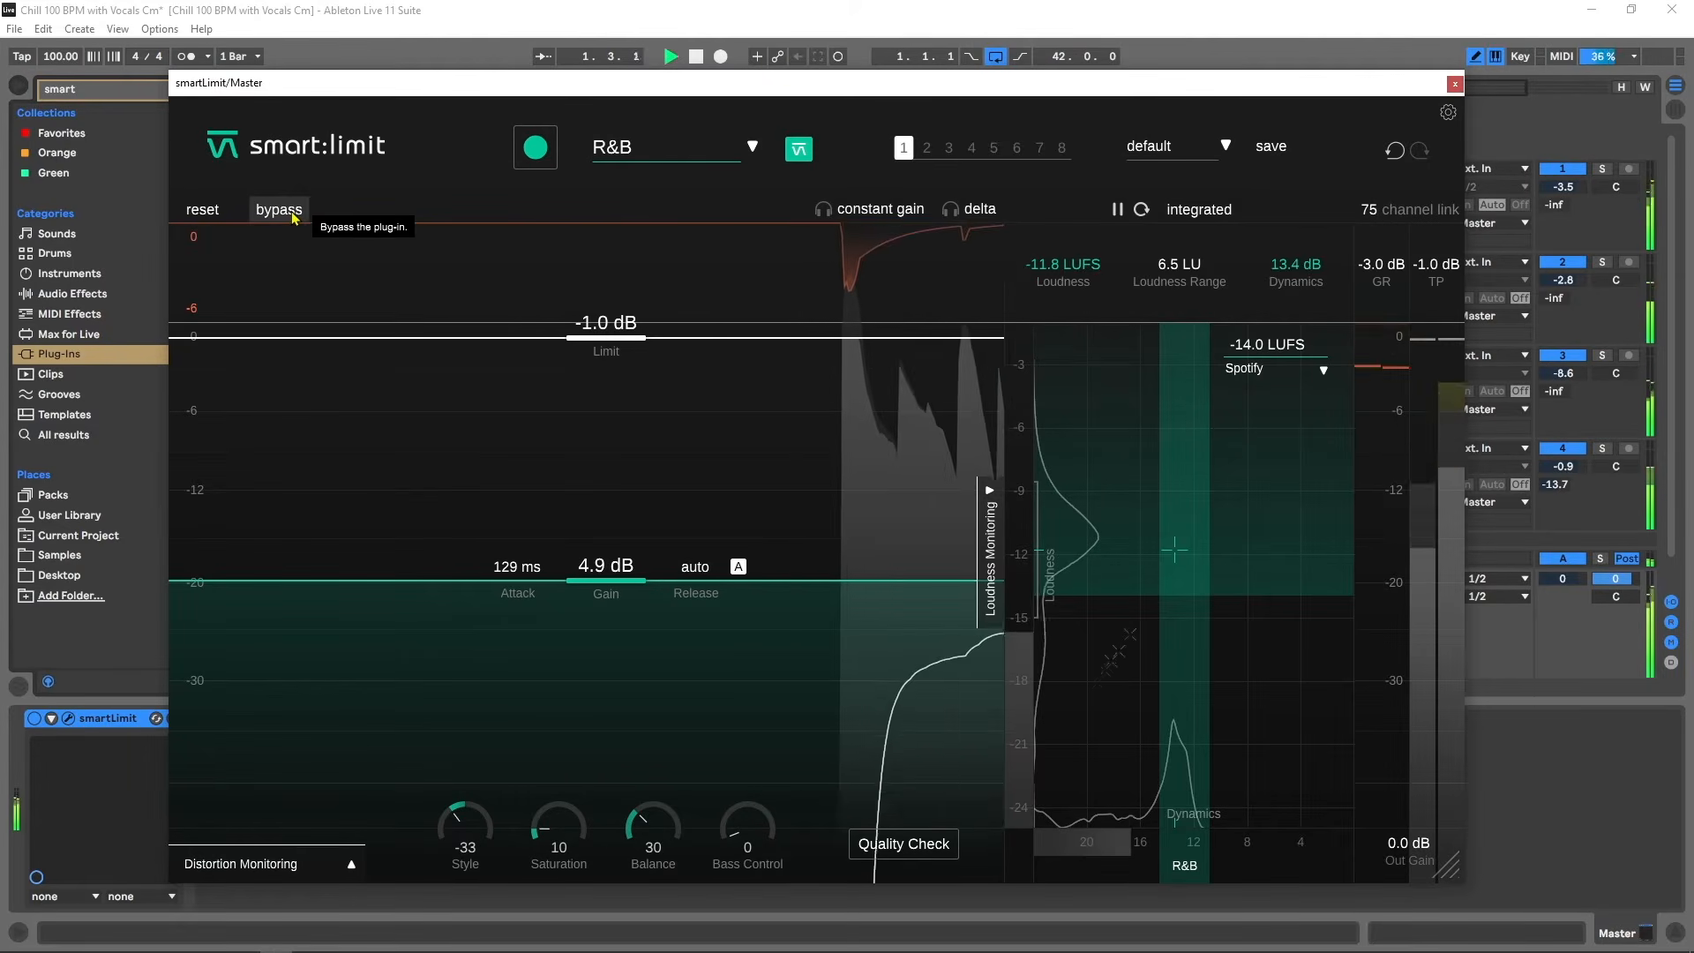
{"action": "left_click", "coordinate": [294, 216]}
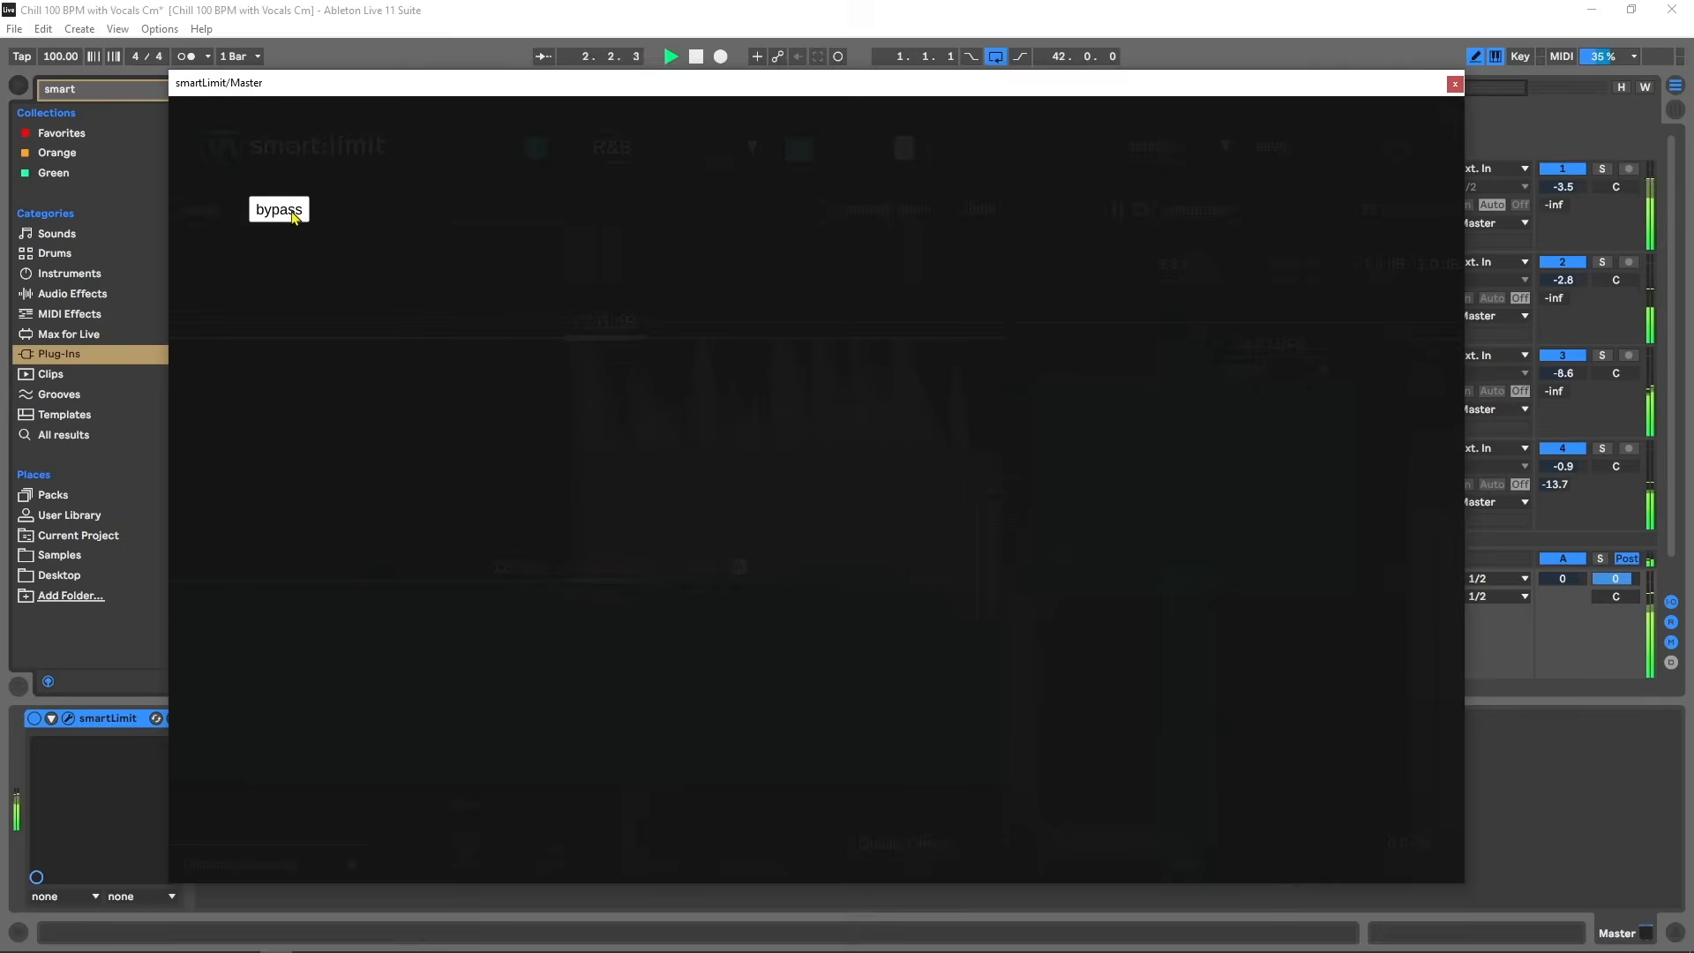
{"action": "left_click", "coordinate": [294, 212]}
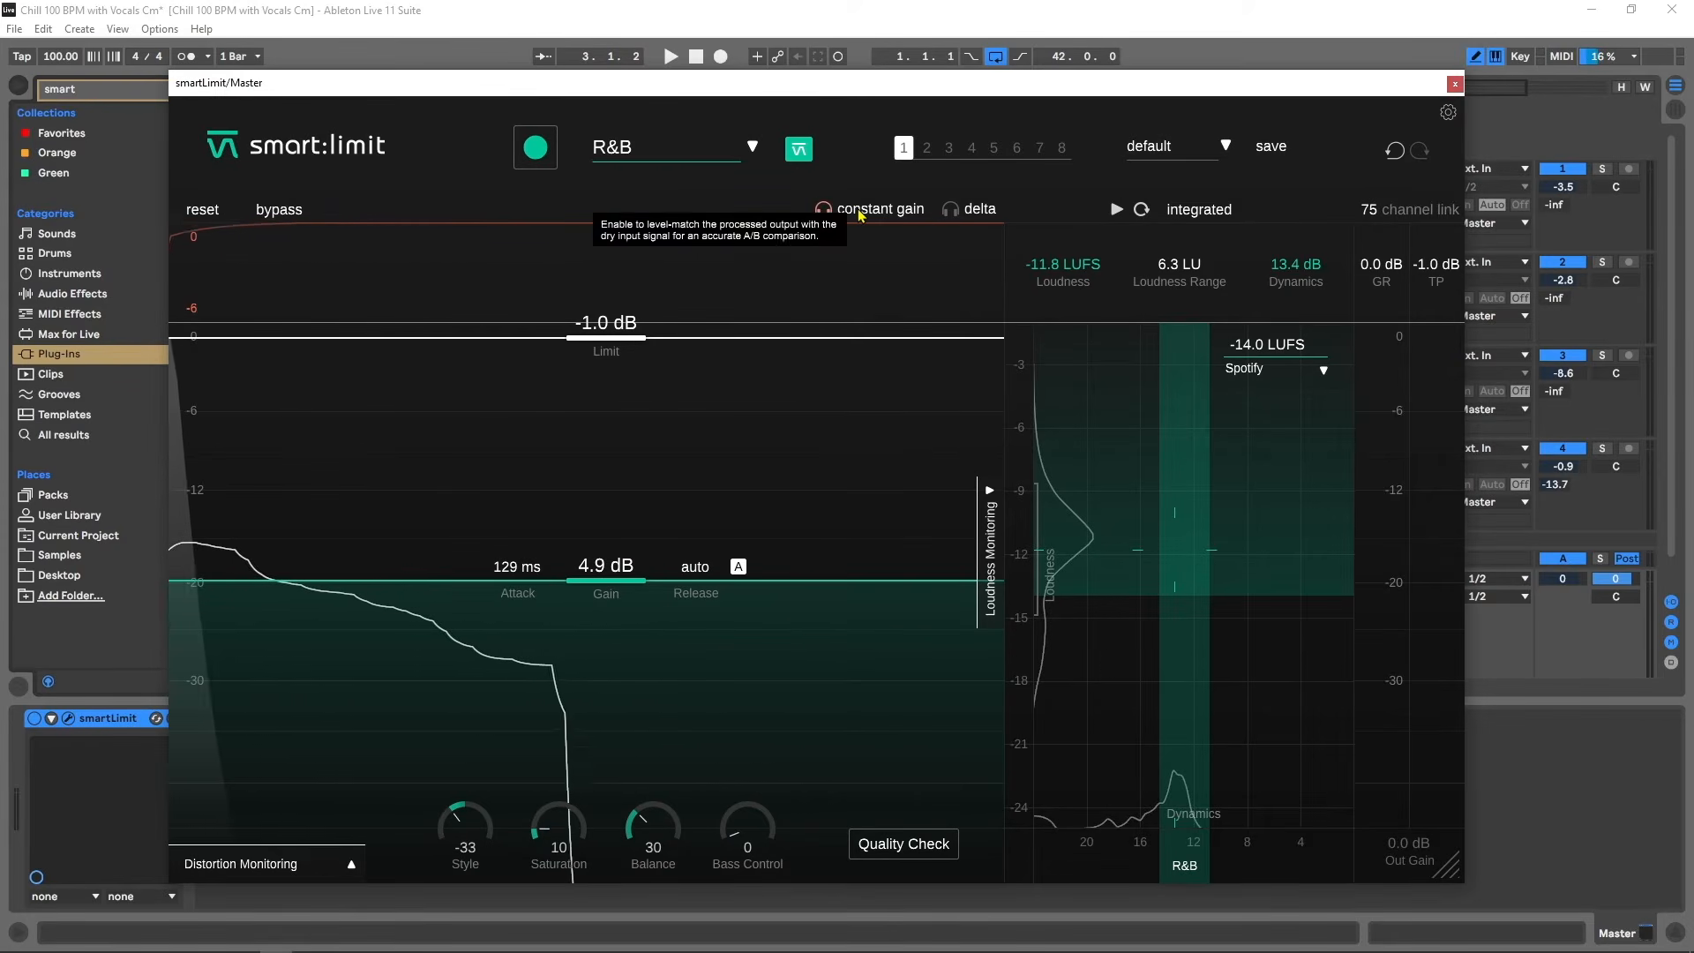
Enable constant gain, compare the limited and bypassed sound at matched level during playback, and open the Quality Check.
{"action": "left_click", "coordinate": [824, 209]}
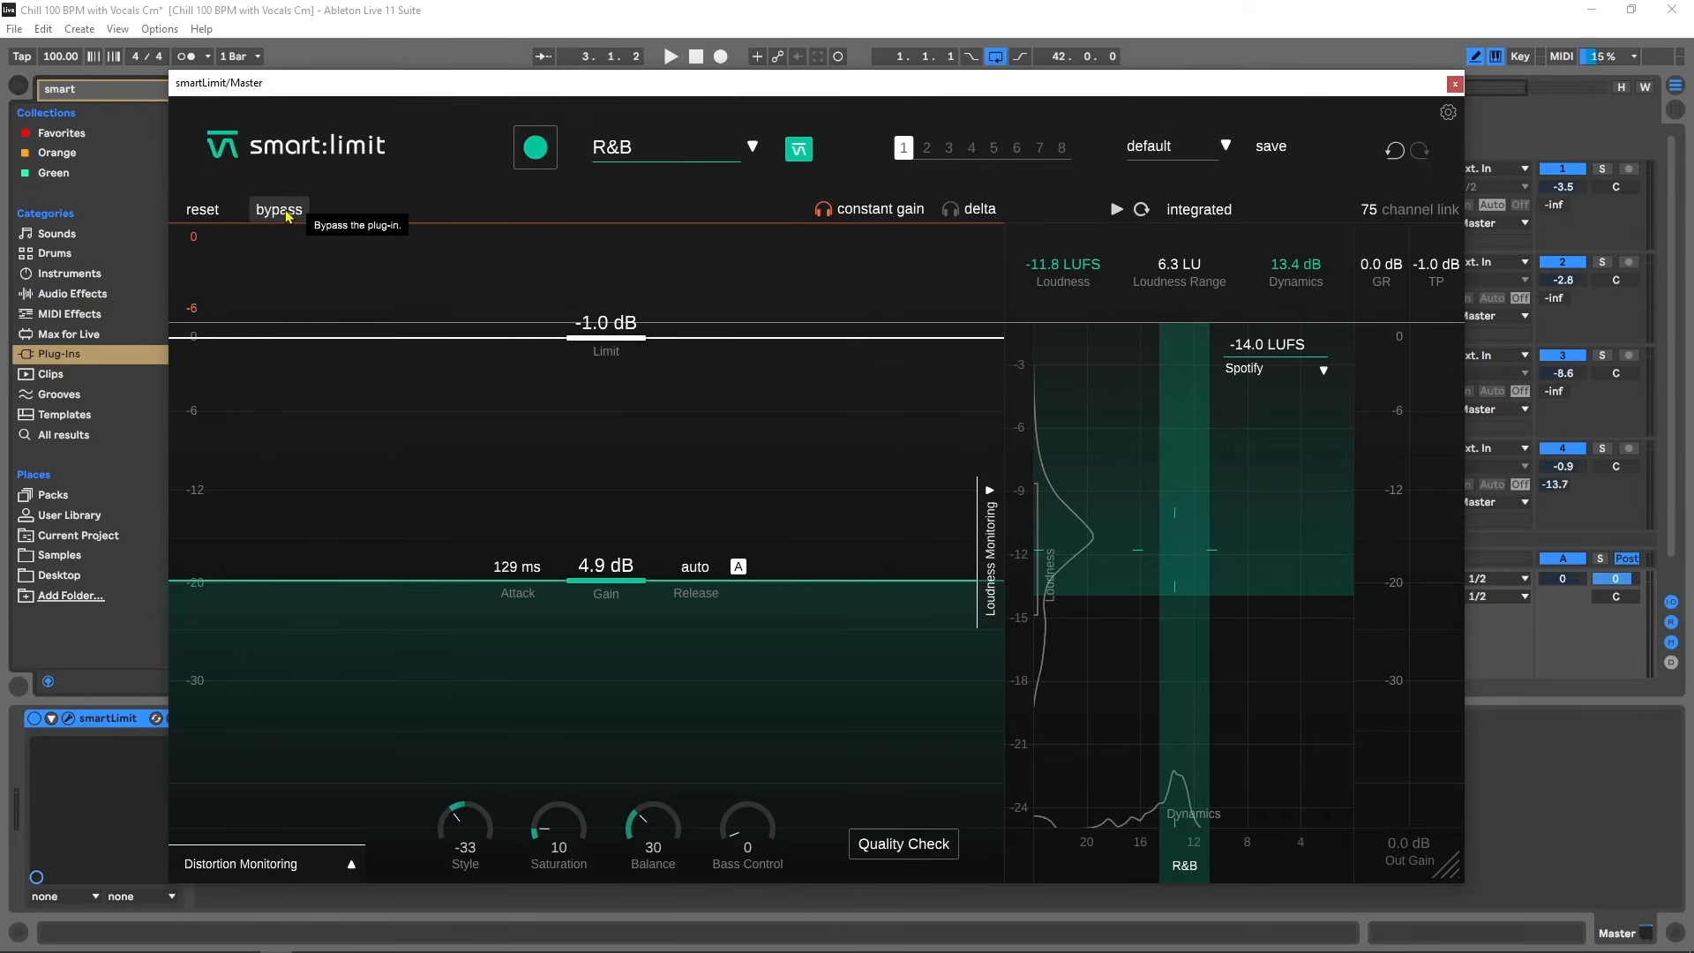
{"action": "key", "text": "space"}
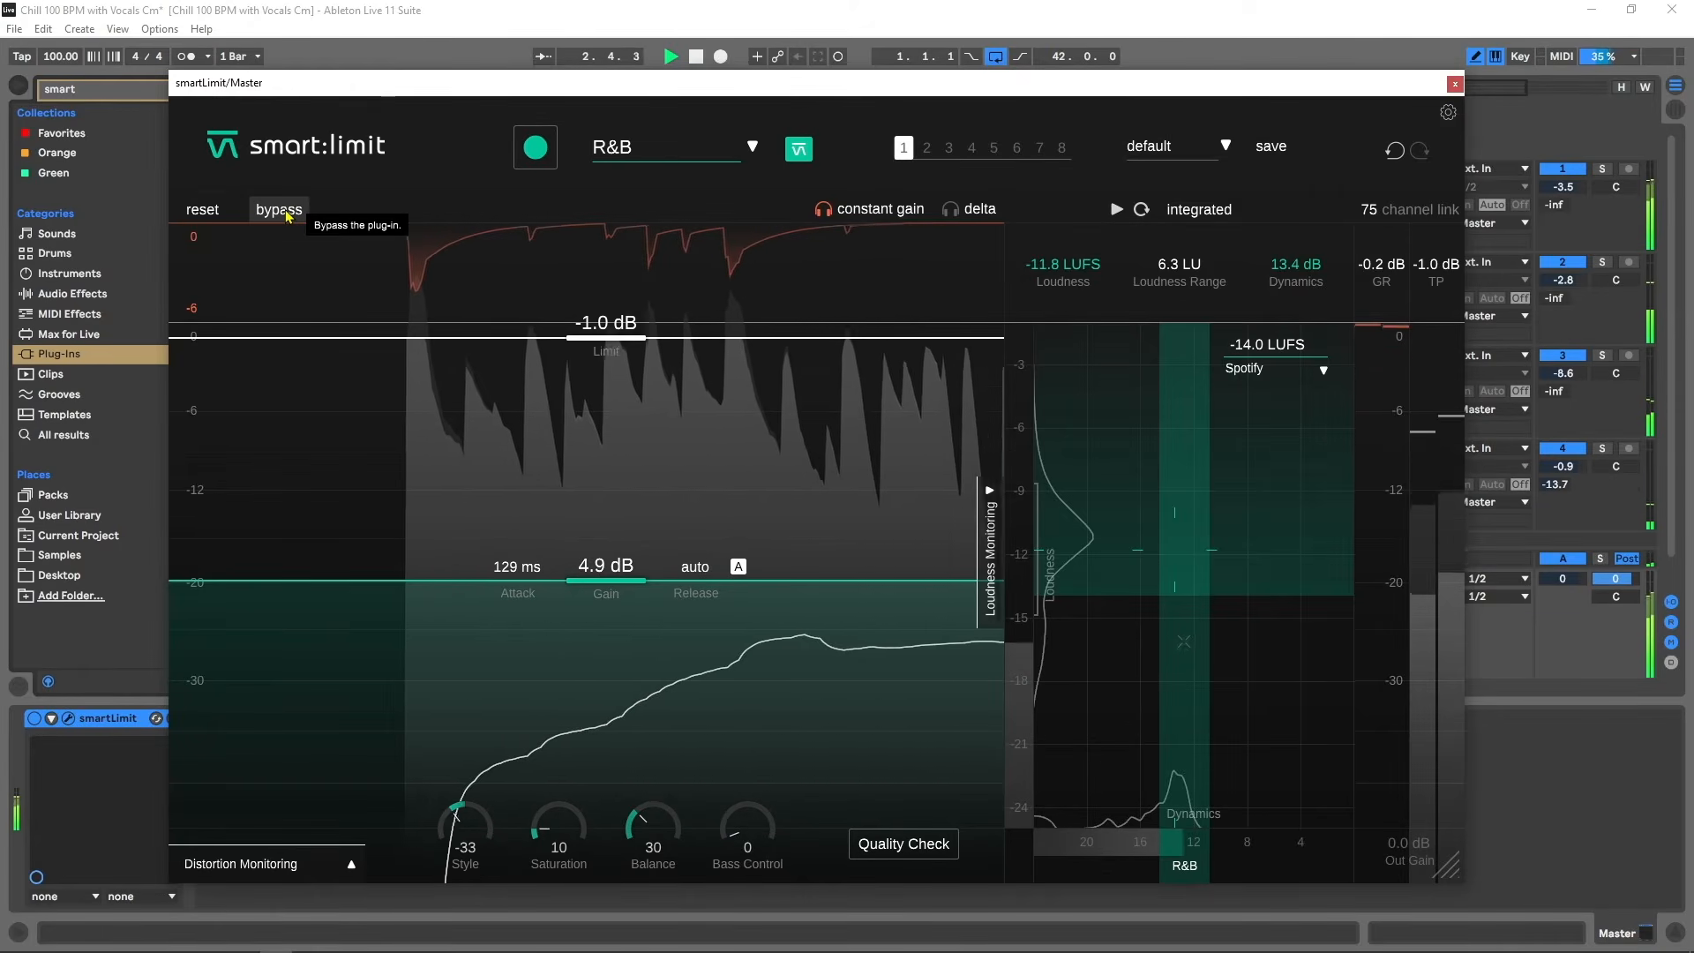
{"action": "left_click", "coordinate": [286, 215]}
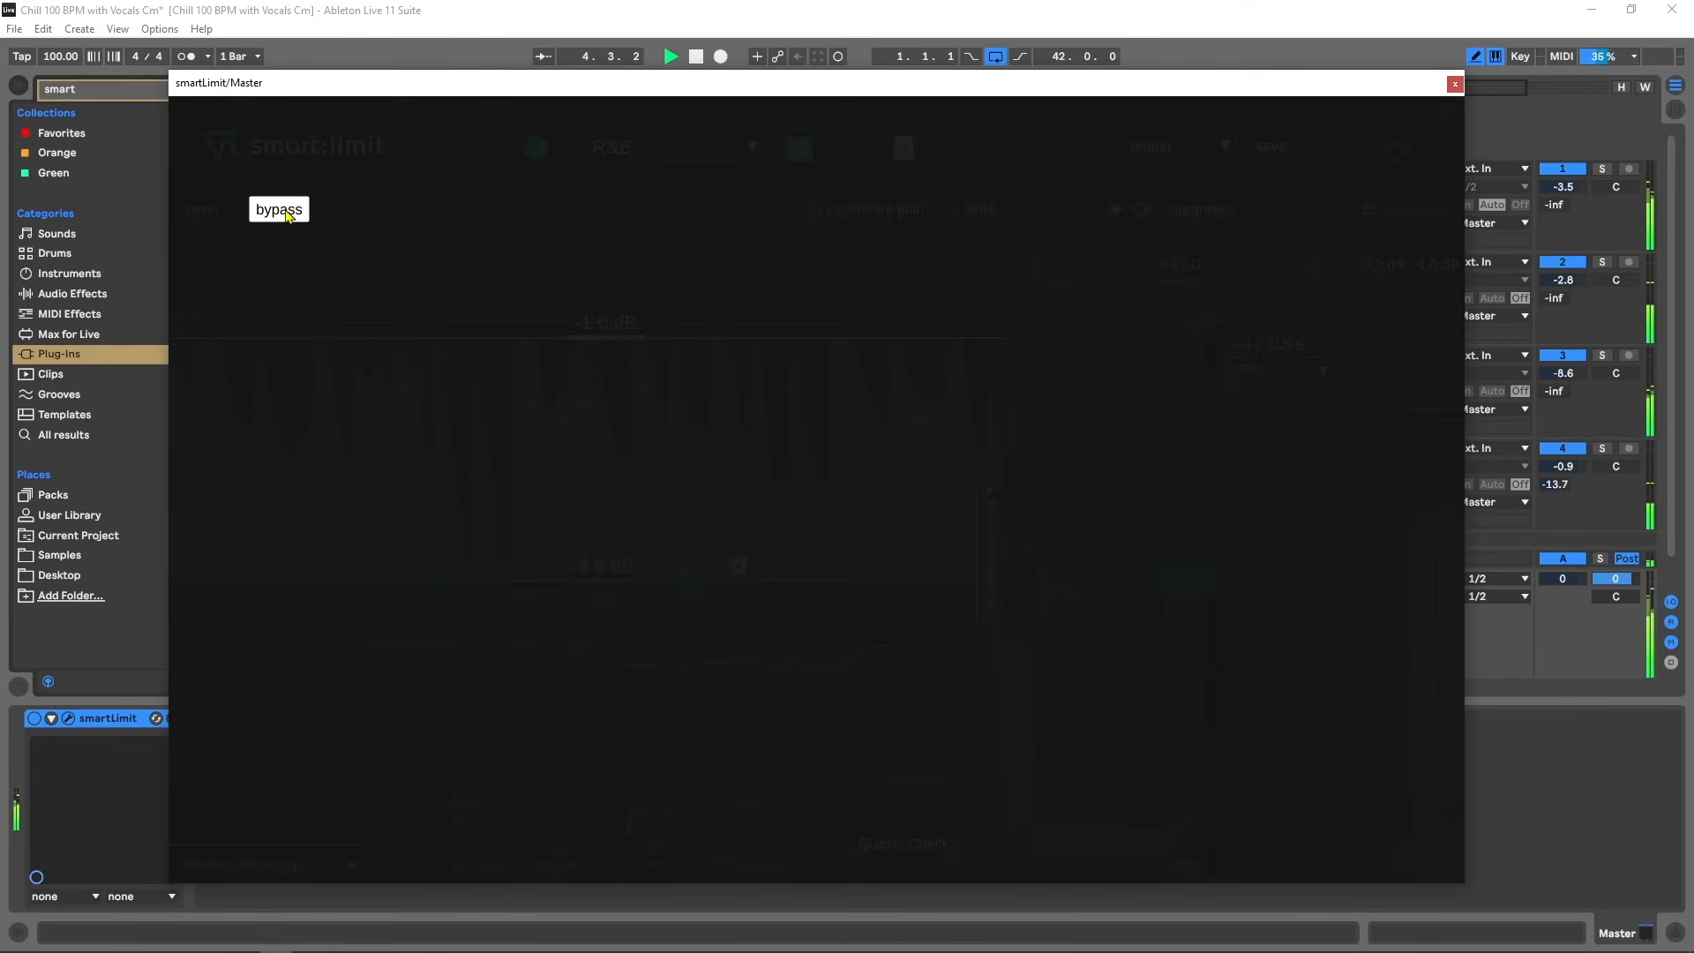
{"action": "left_click", "coordinate": [286, 215]}
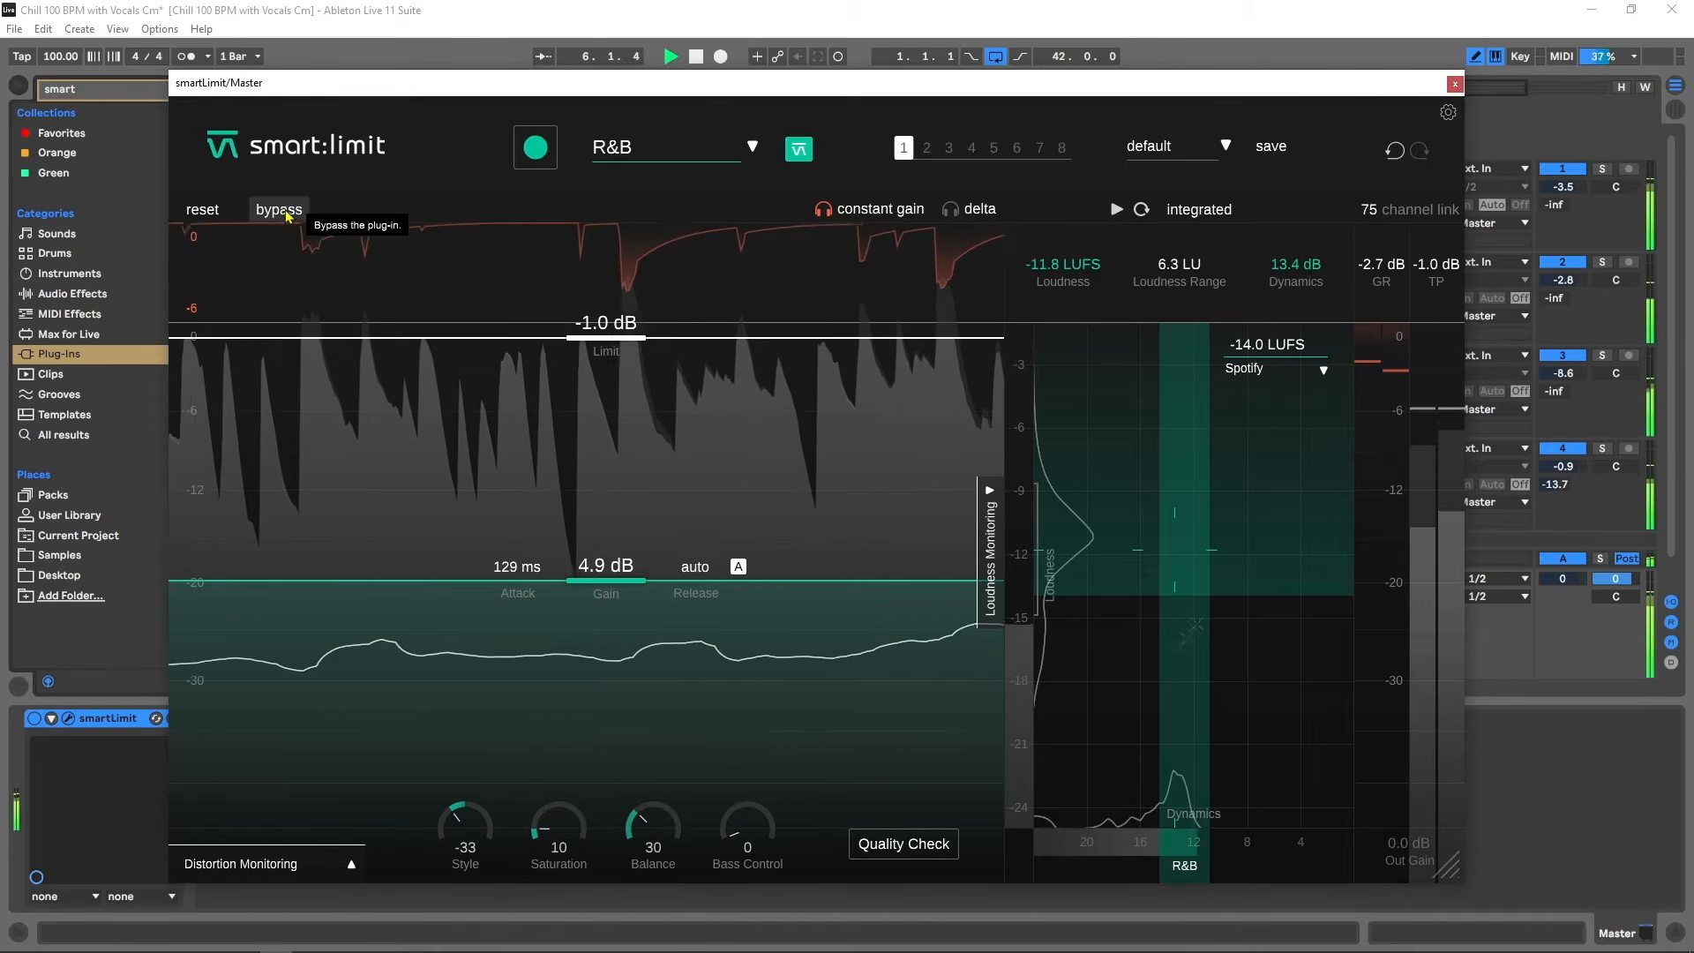
{"action": "key", "text": "space"}
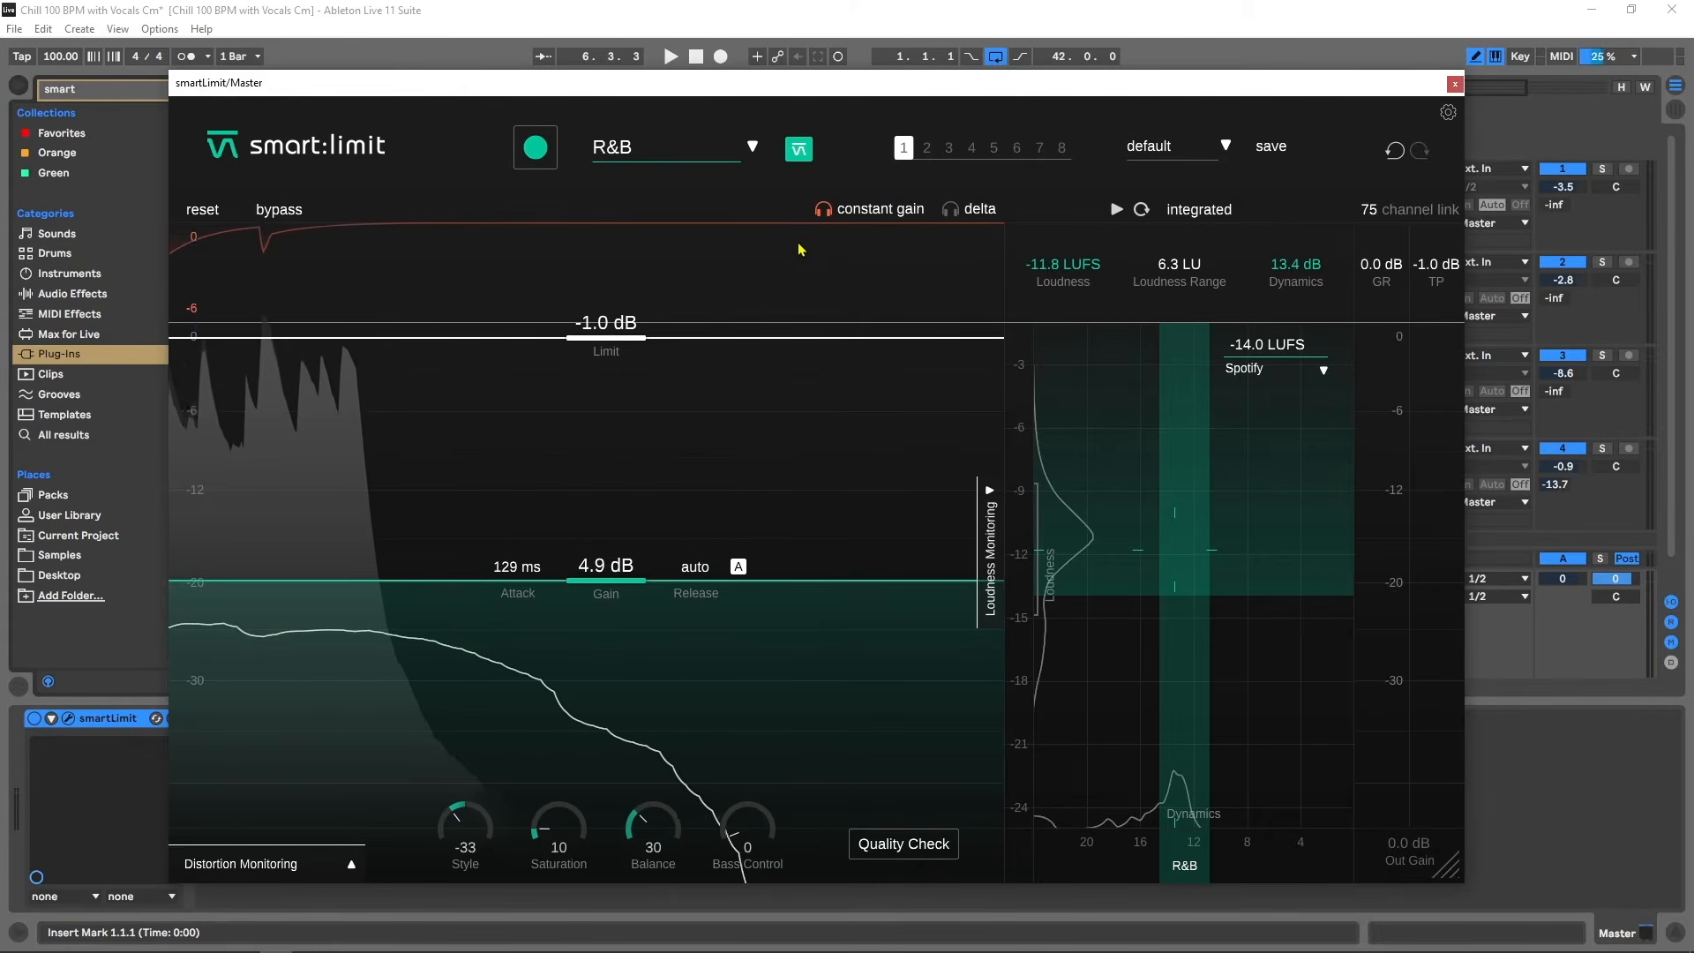
{"action": "left_click", "coordinate": [902, 846]}
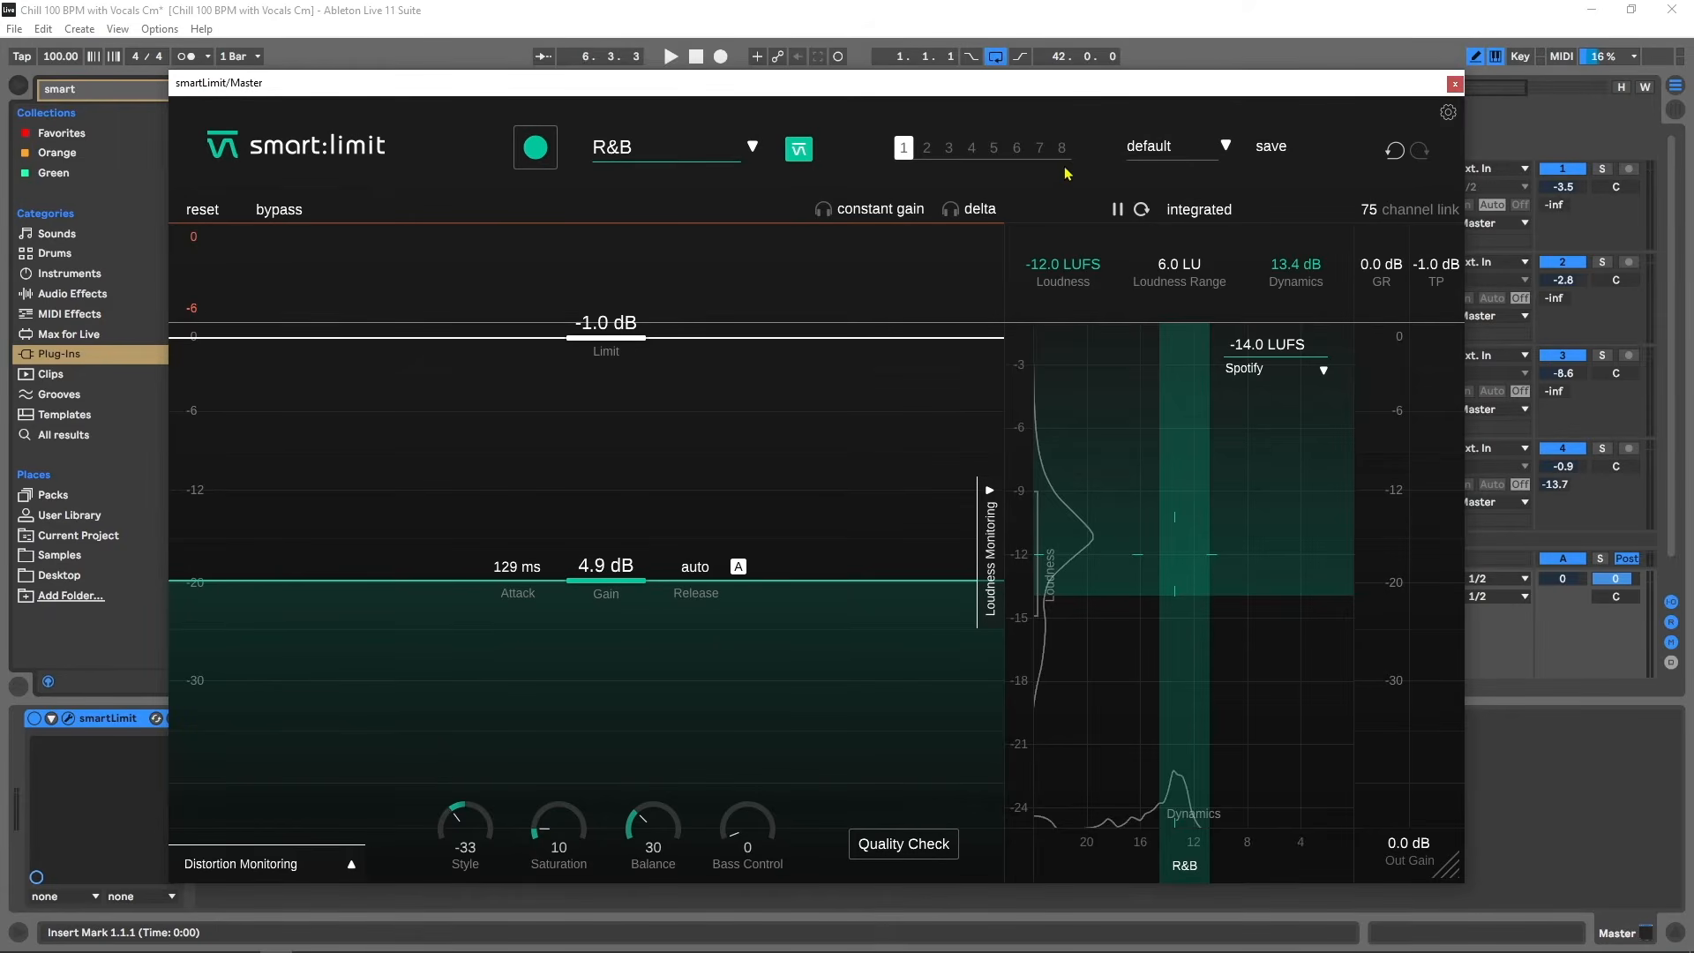
Set up plug-in state 2 with the Pop | 90s profile and switch between states 1 and 2 to compare them.
{"action": "left_click", "coordinate": [697, 147]}
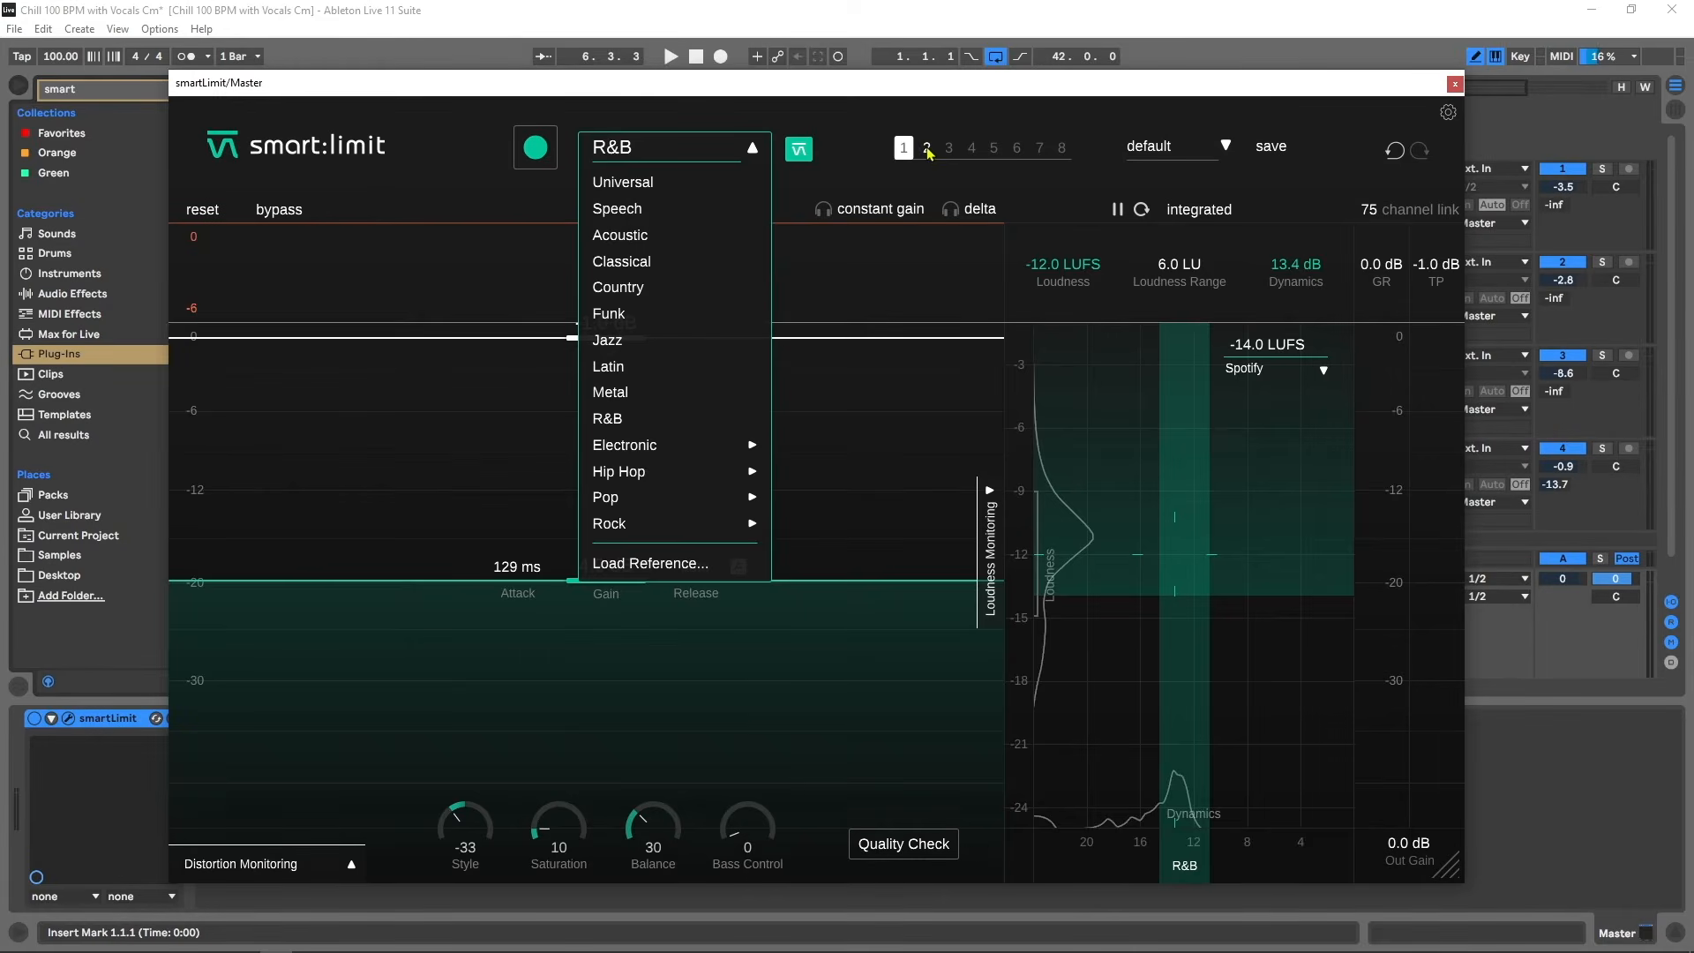
{"action": "left_click", "coordinate": [926, 148]}
{"action": "left_click", "coordinate": [679, 147]}
{"action": "mouse_move", "coordinate": [671, 503]}
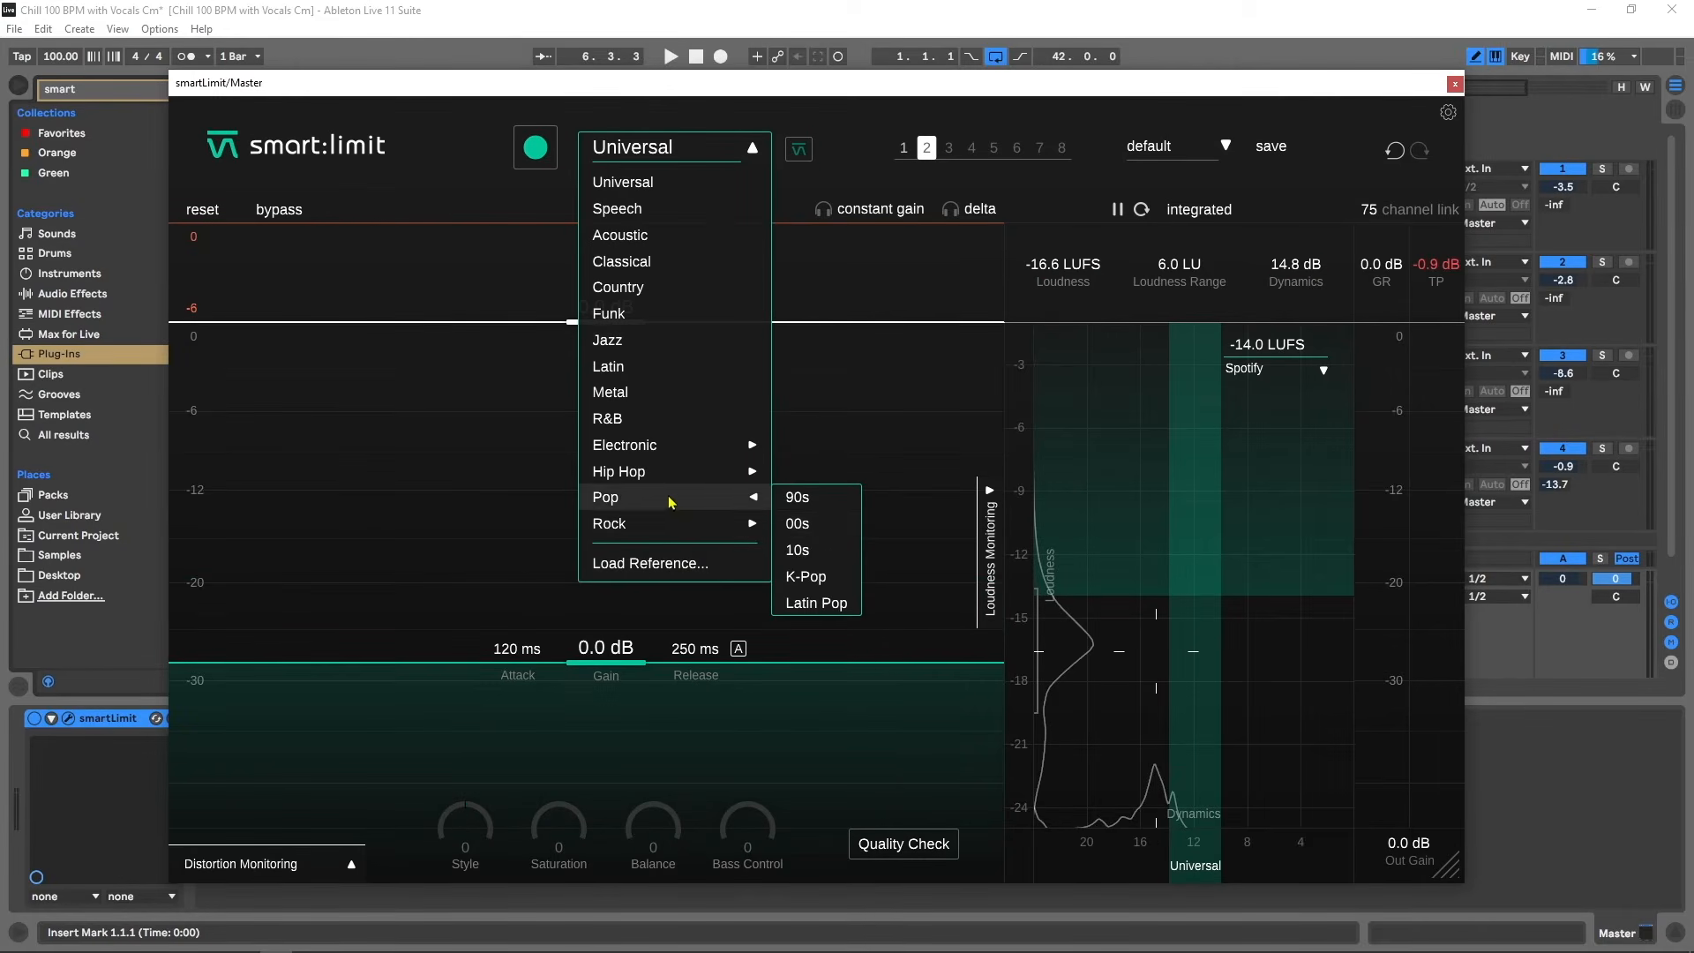
{"action": "left_click", "coordinate": [816, 498]}
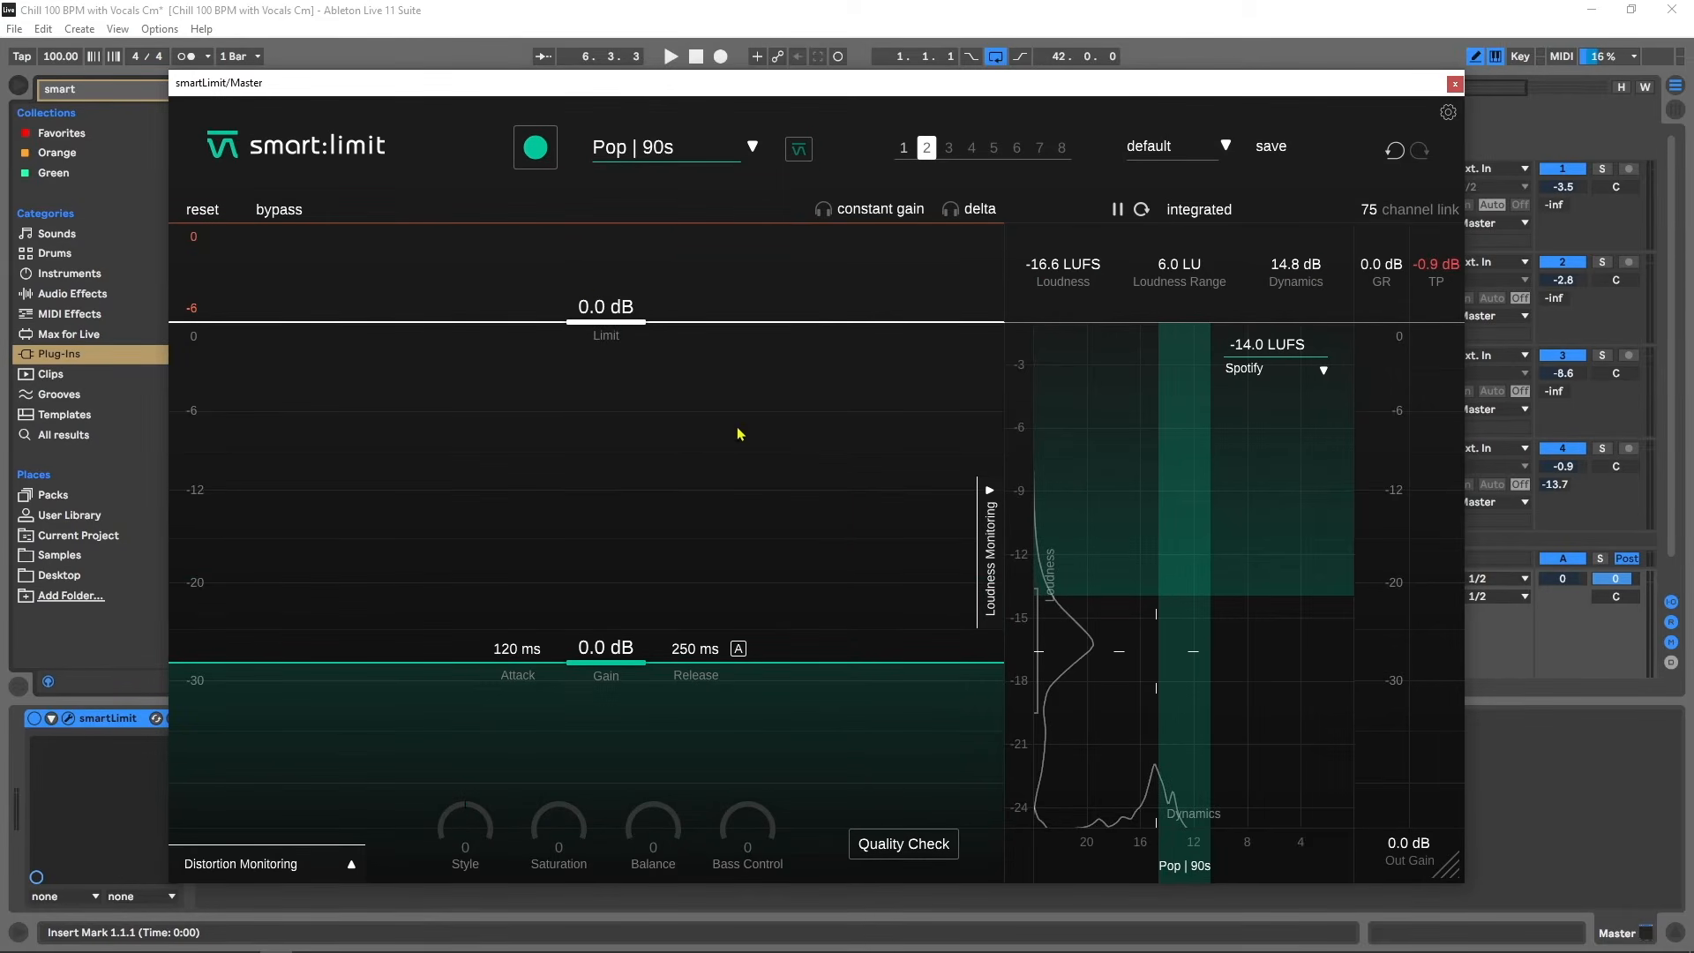
{"action": "left_click", "coordinate": [903, 148]}
{"action": "left_click", "coordinate": [927, 148]}
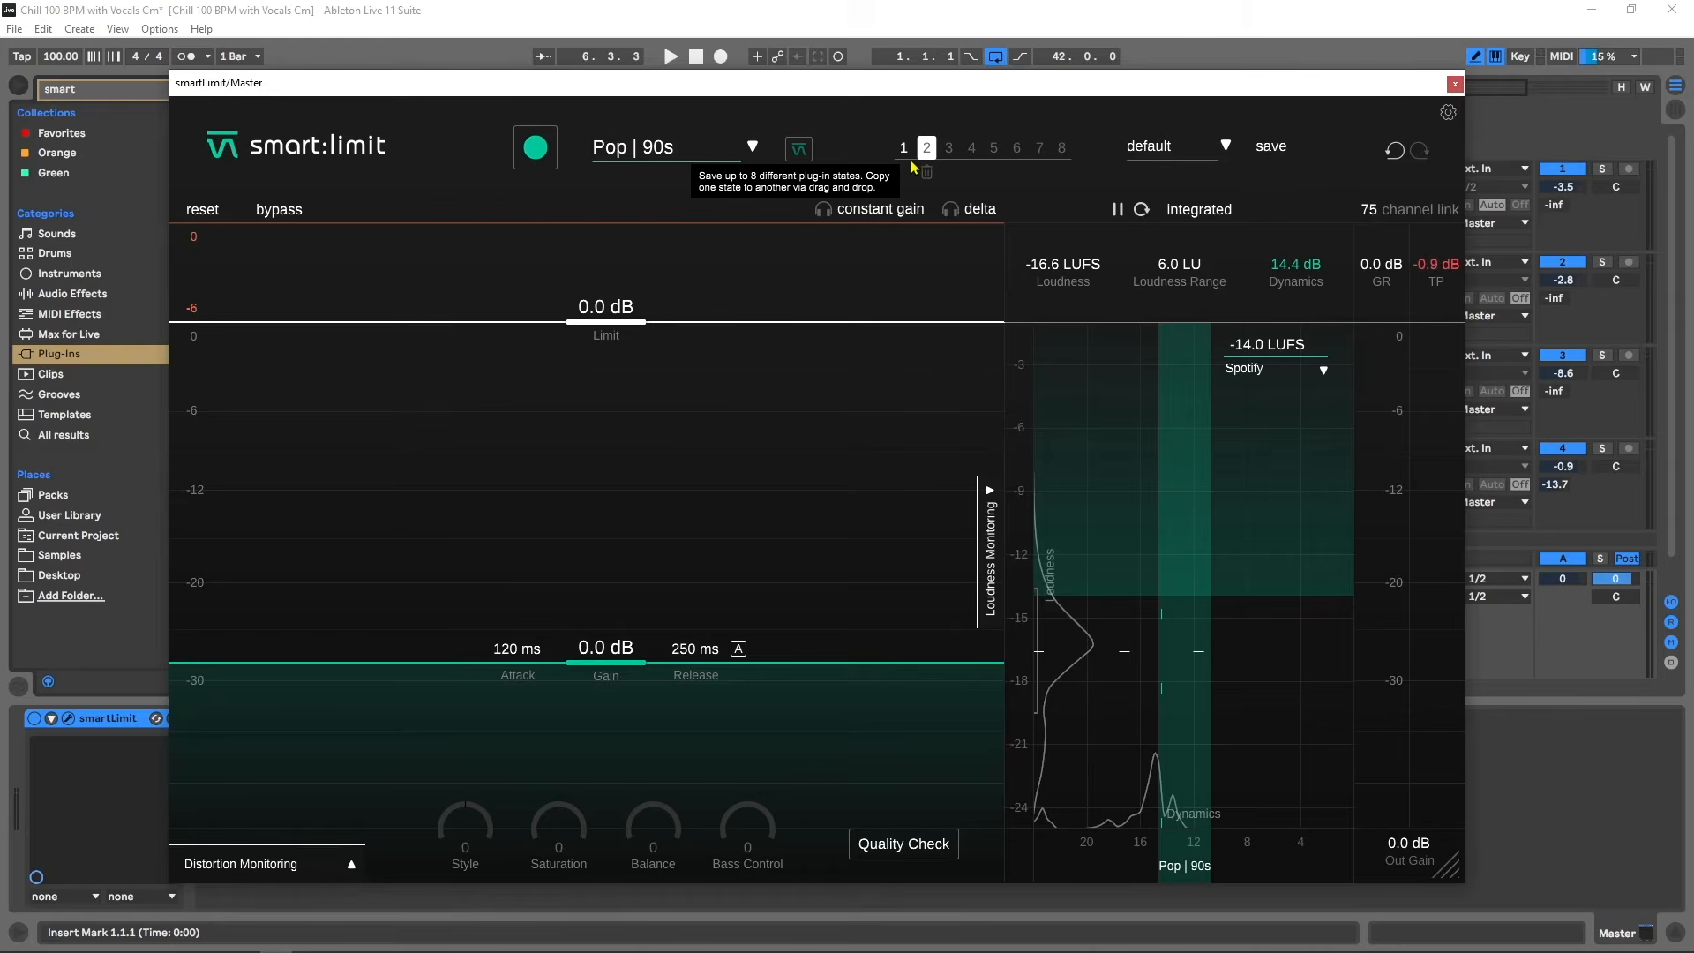
Open Distortion Monitoring and play the track, switching from state 2 back to state 1 to compare the distortion.
{"action": "left_click", "coordinate": [240, 863]}
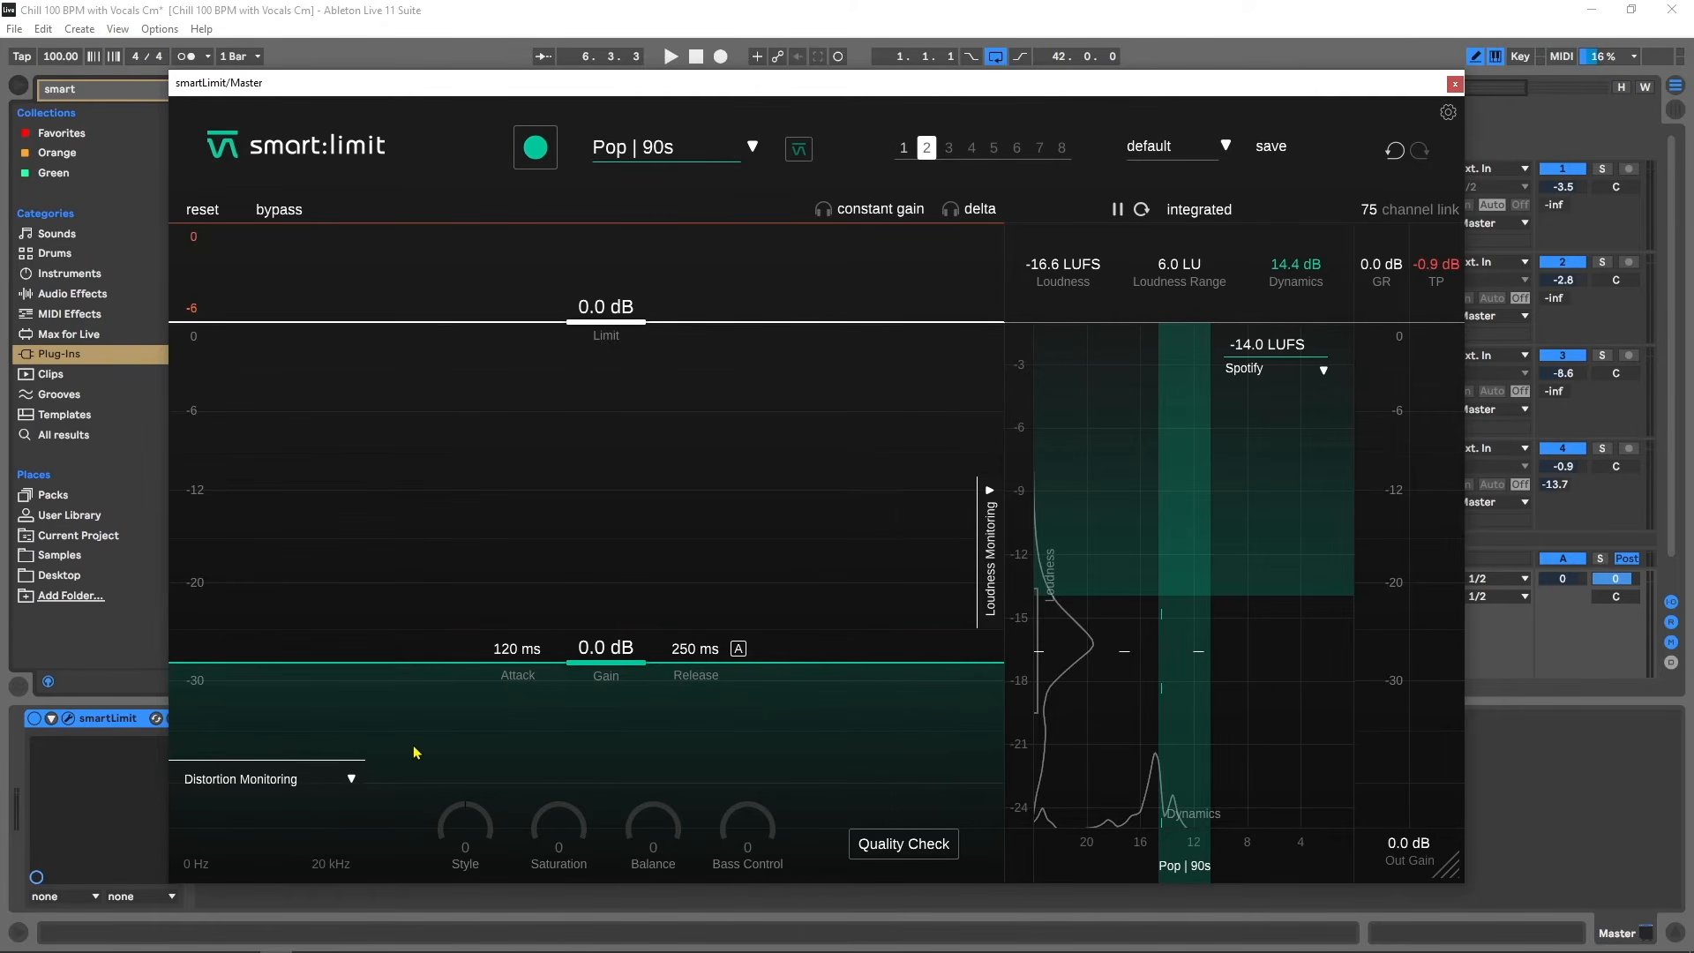
{"action": "key", "text": "space"}
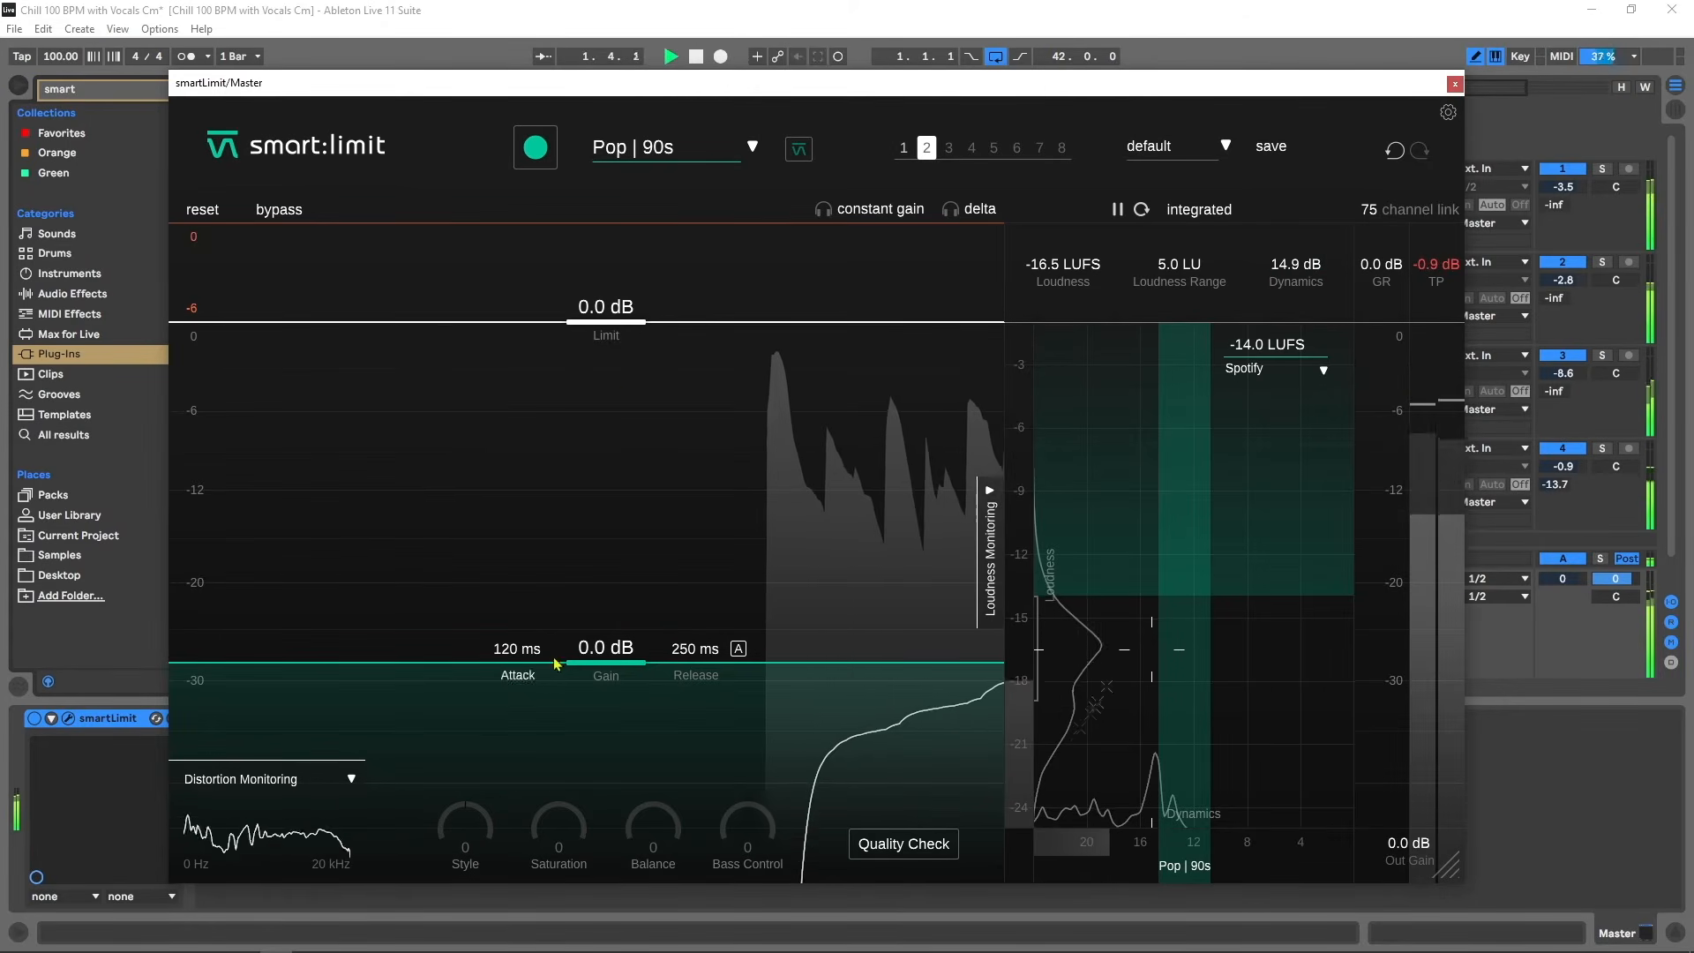
{"action": "left_click", "coordinate": [903, 150]}
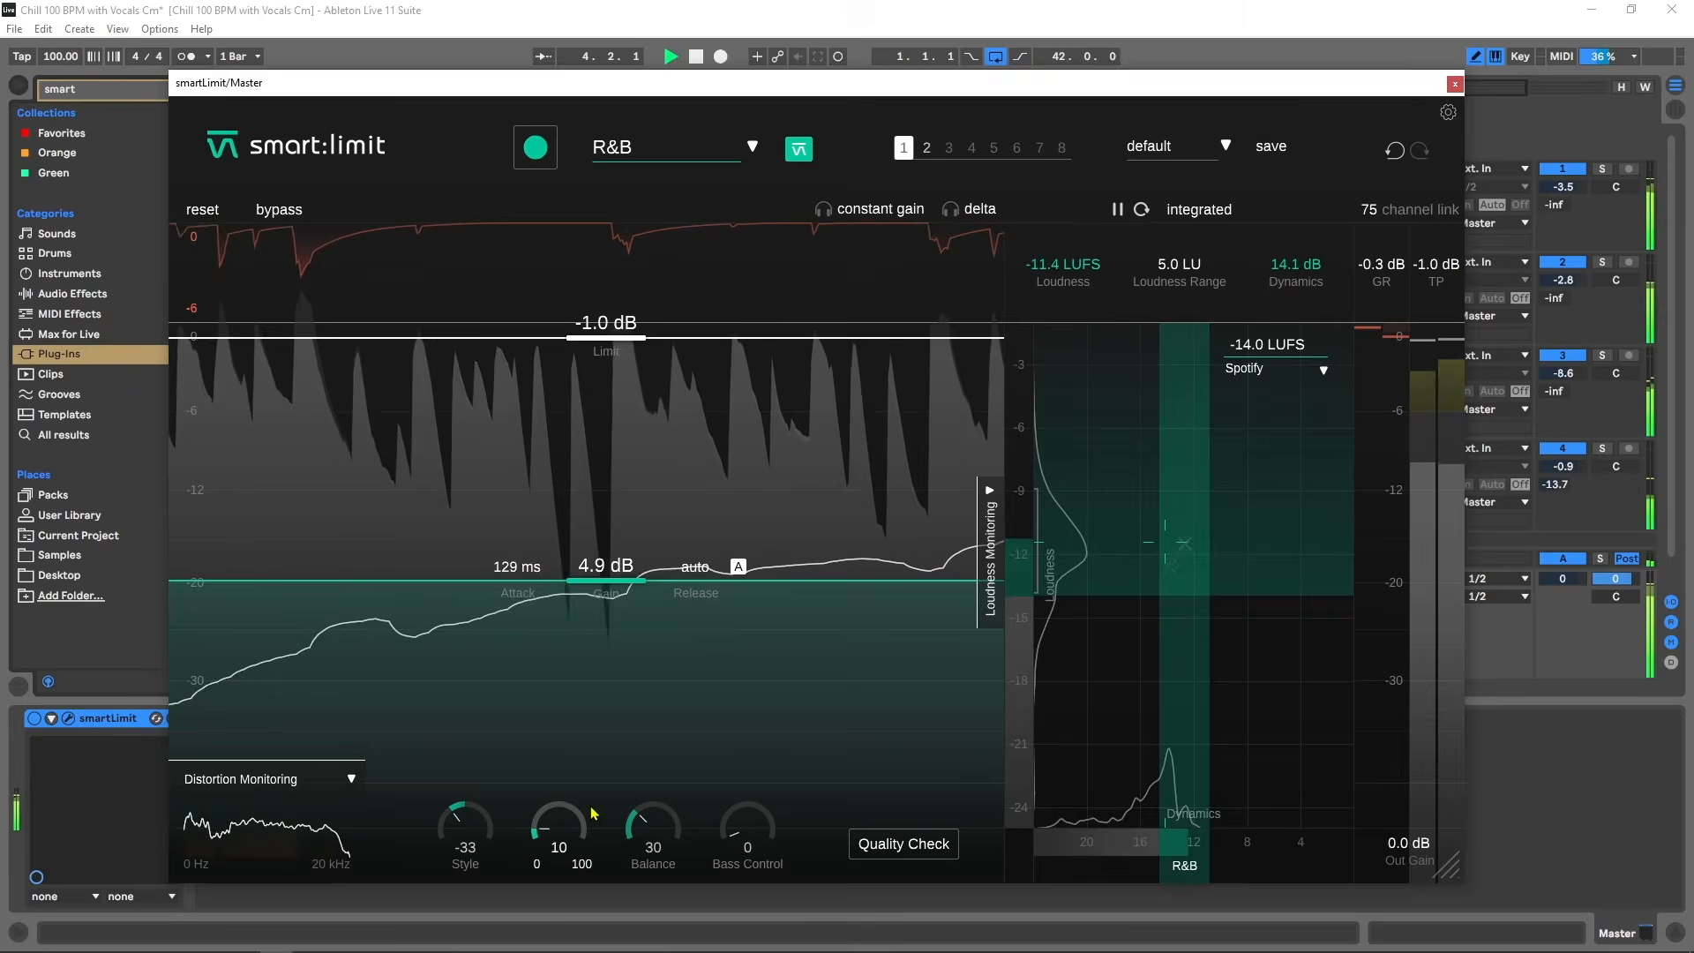
{"action": "key", "text": "space"}
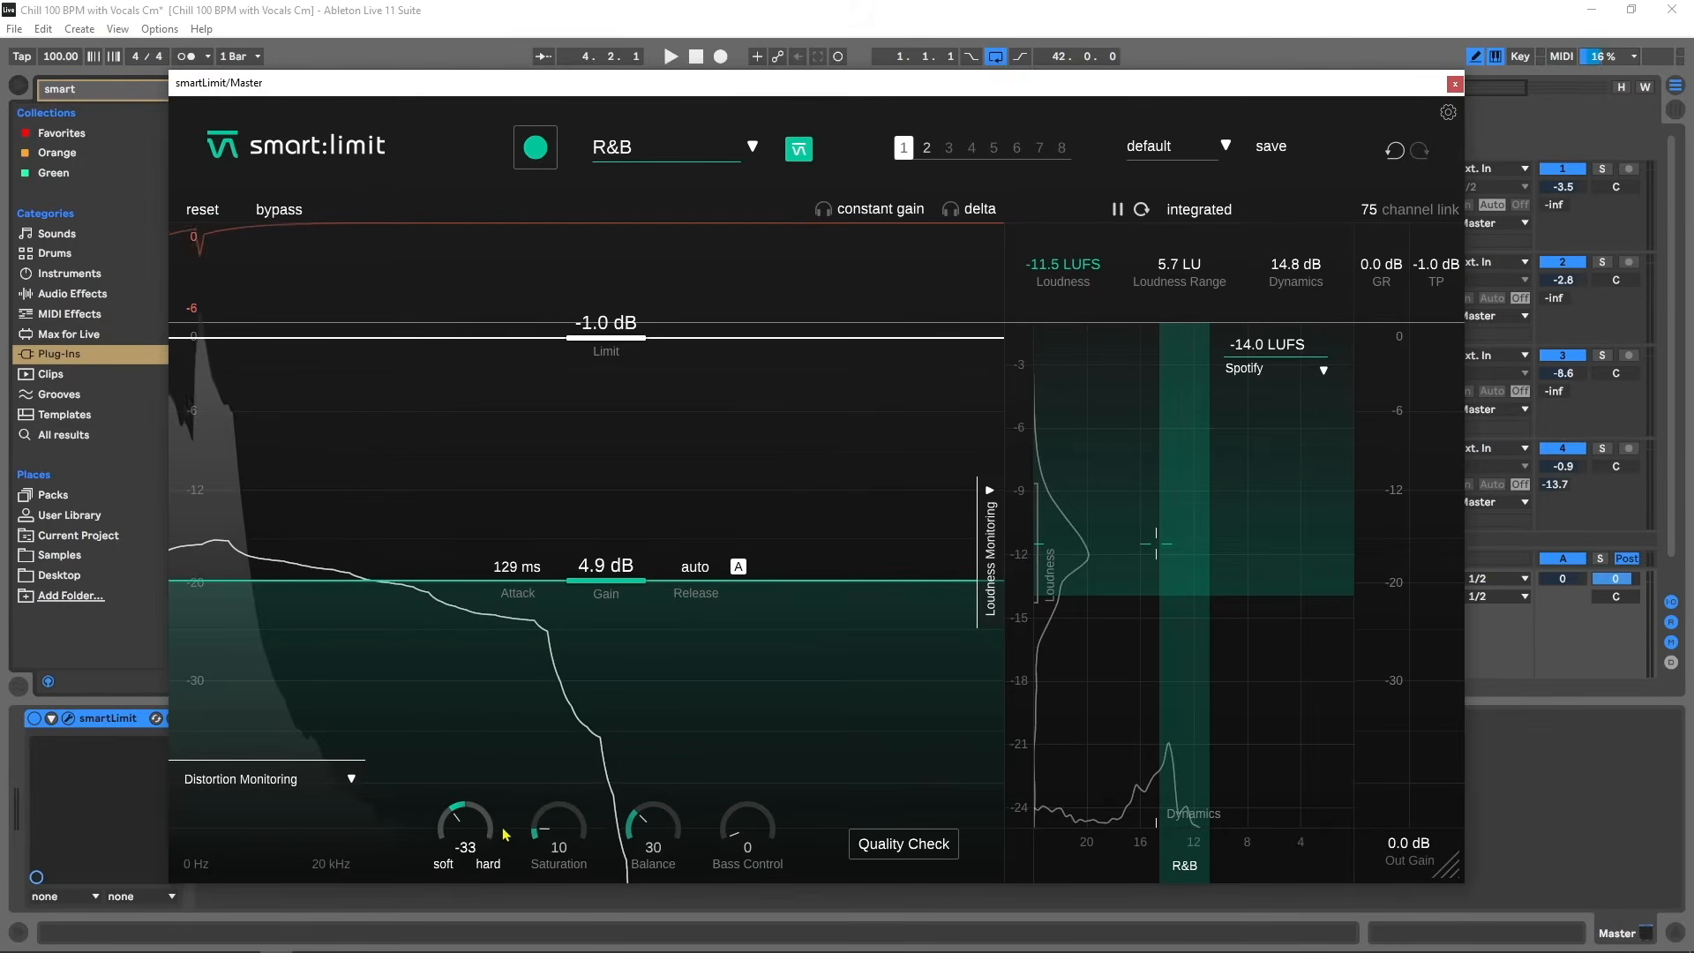
Audition a harder limiting Style of 41 during playback and soften the Style to -53.
{"action": "key", "text": "space"}
{"action": "left_click_drag", "start_coordinate": [478, 820], "coordinate": [546, 747]}
{"action": "key", "text": "space"}
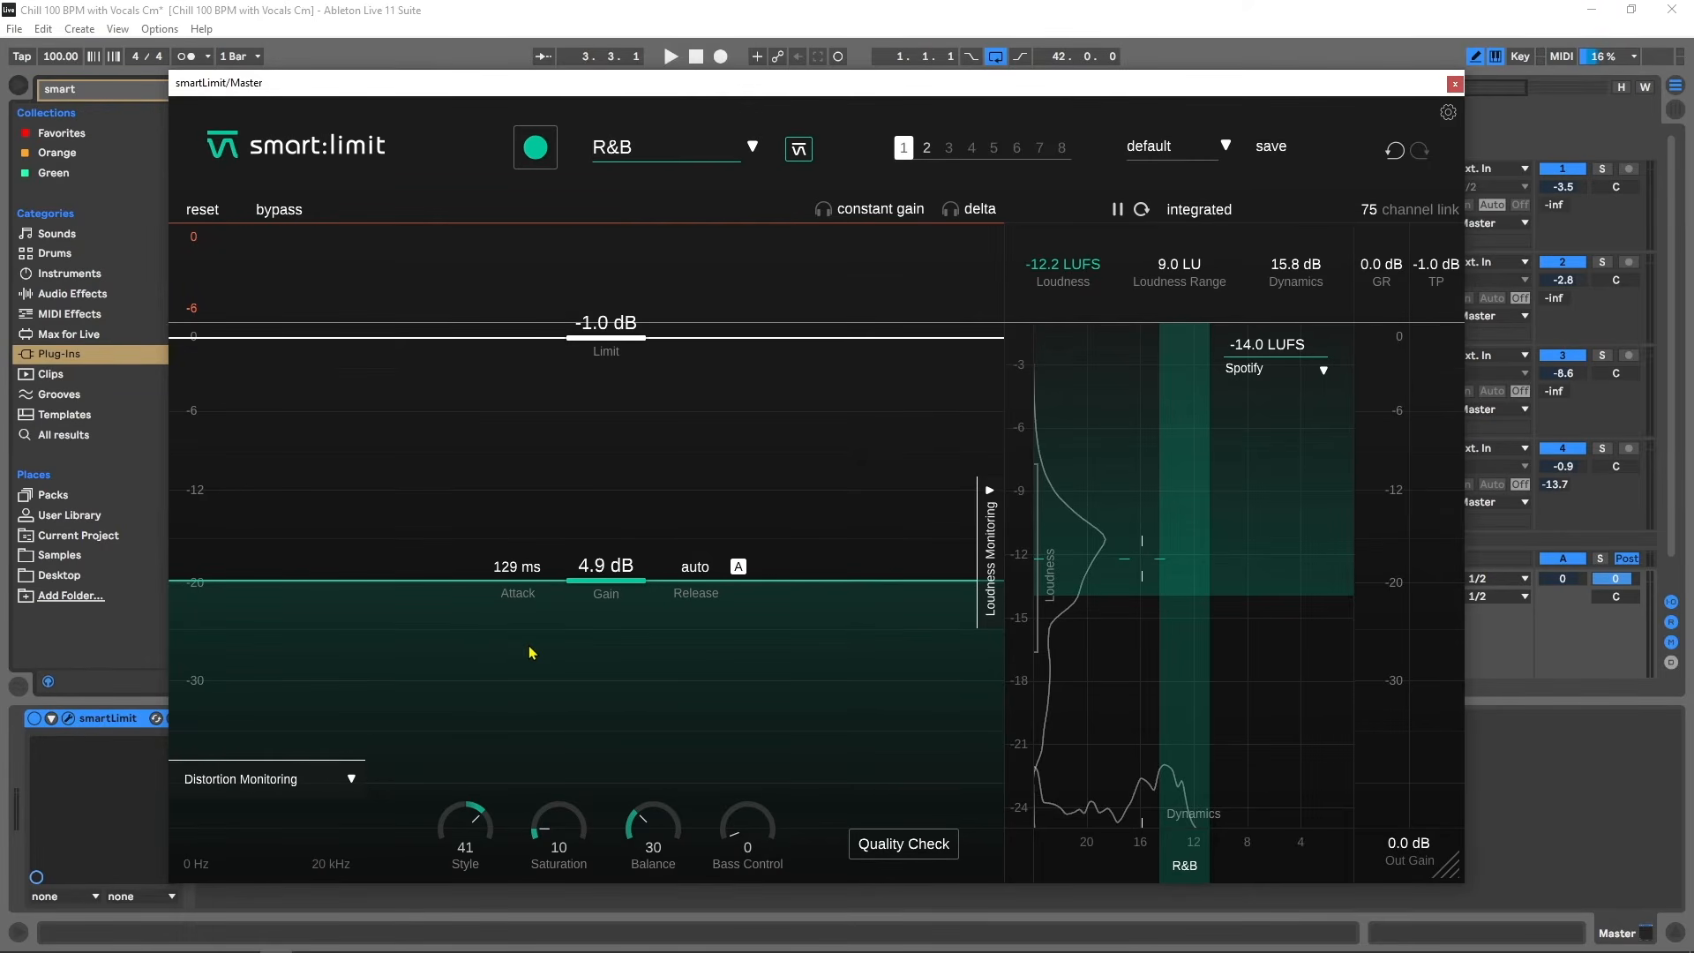
{"action": "left_click_drag", "start_coordinate": [463, 824], "coordinate": [432, 909]}
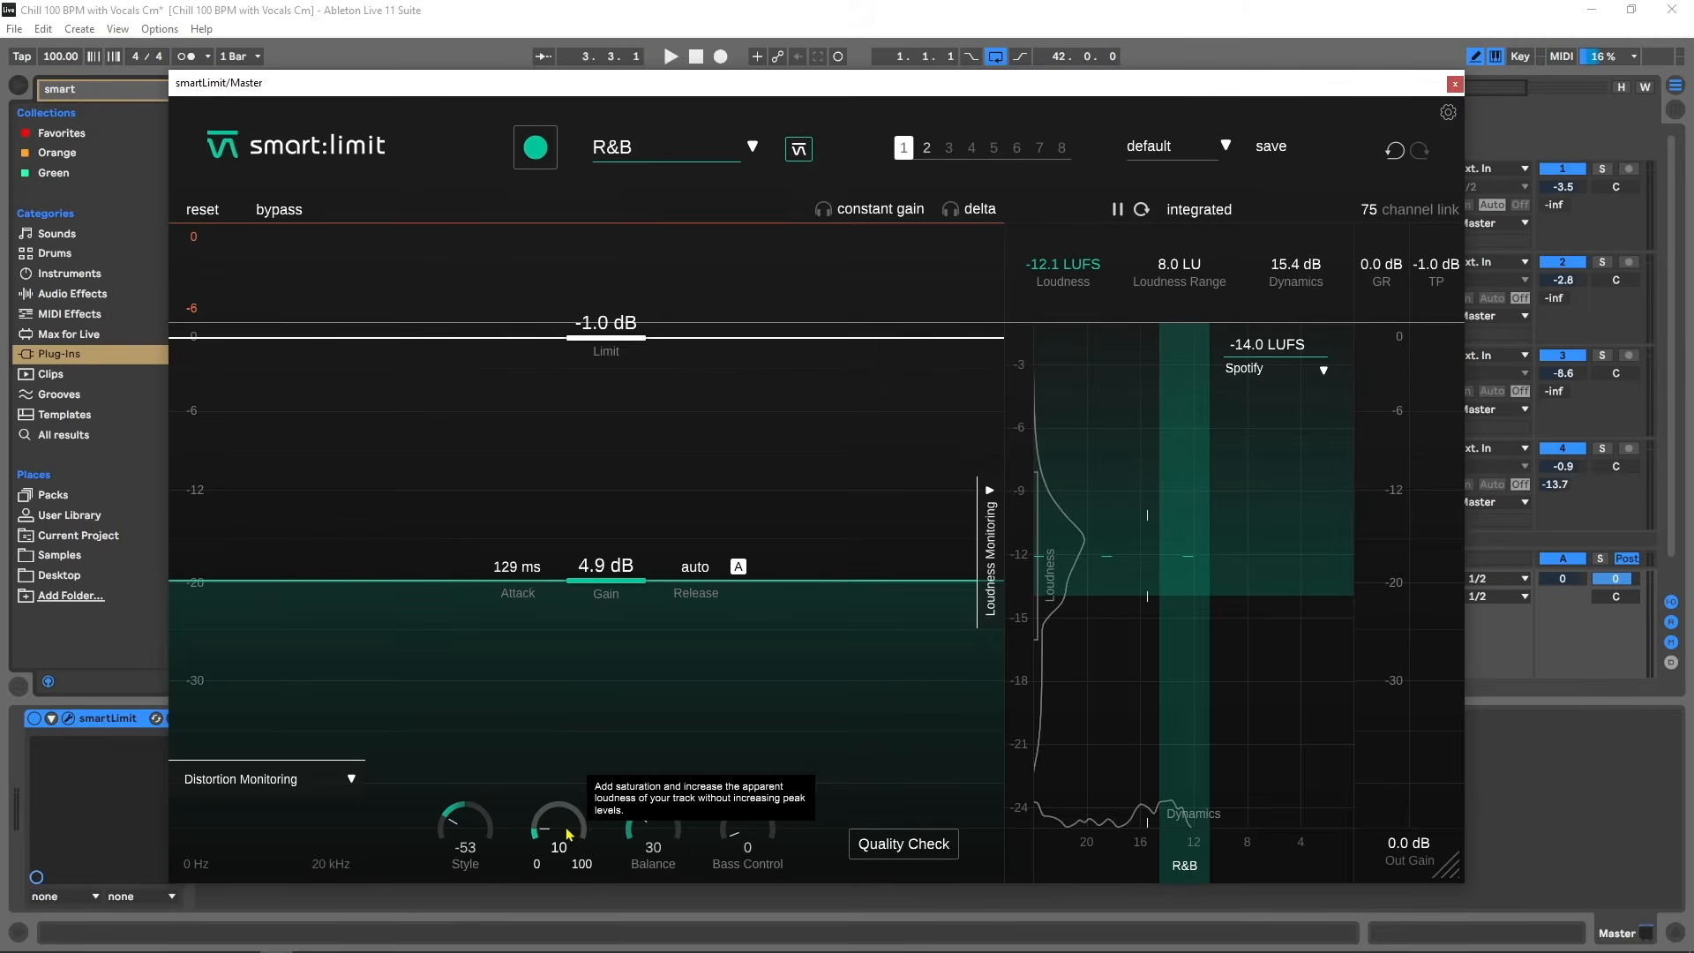
Play the track and audition Saturation at its extremes of 100 and 0.
{"action": "key", "text": "space"}
{"action": "left_click_drag", "start_coordinate": [569, 834], "coordinate": [584, 635]}
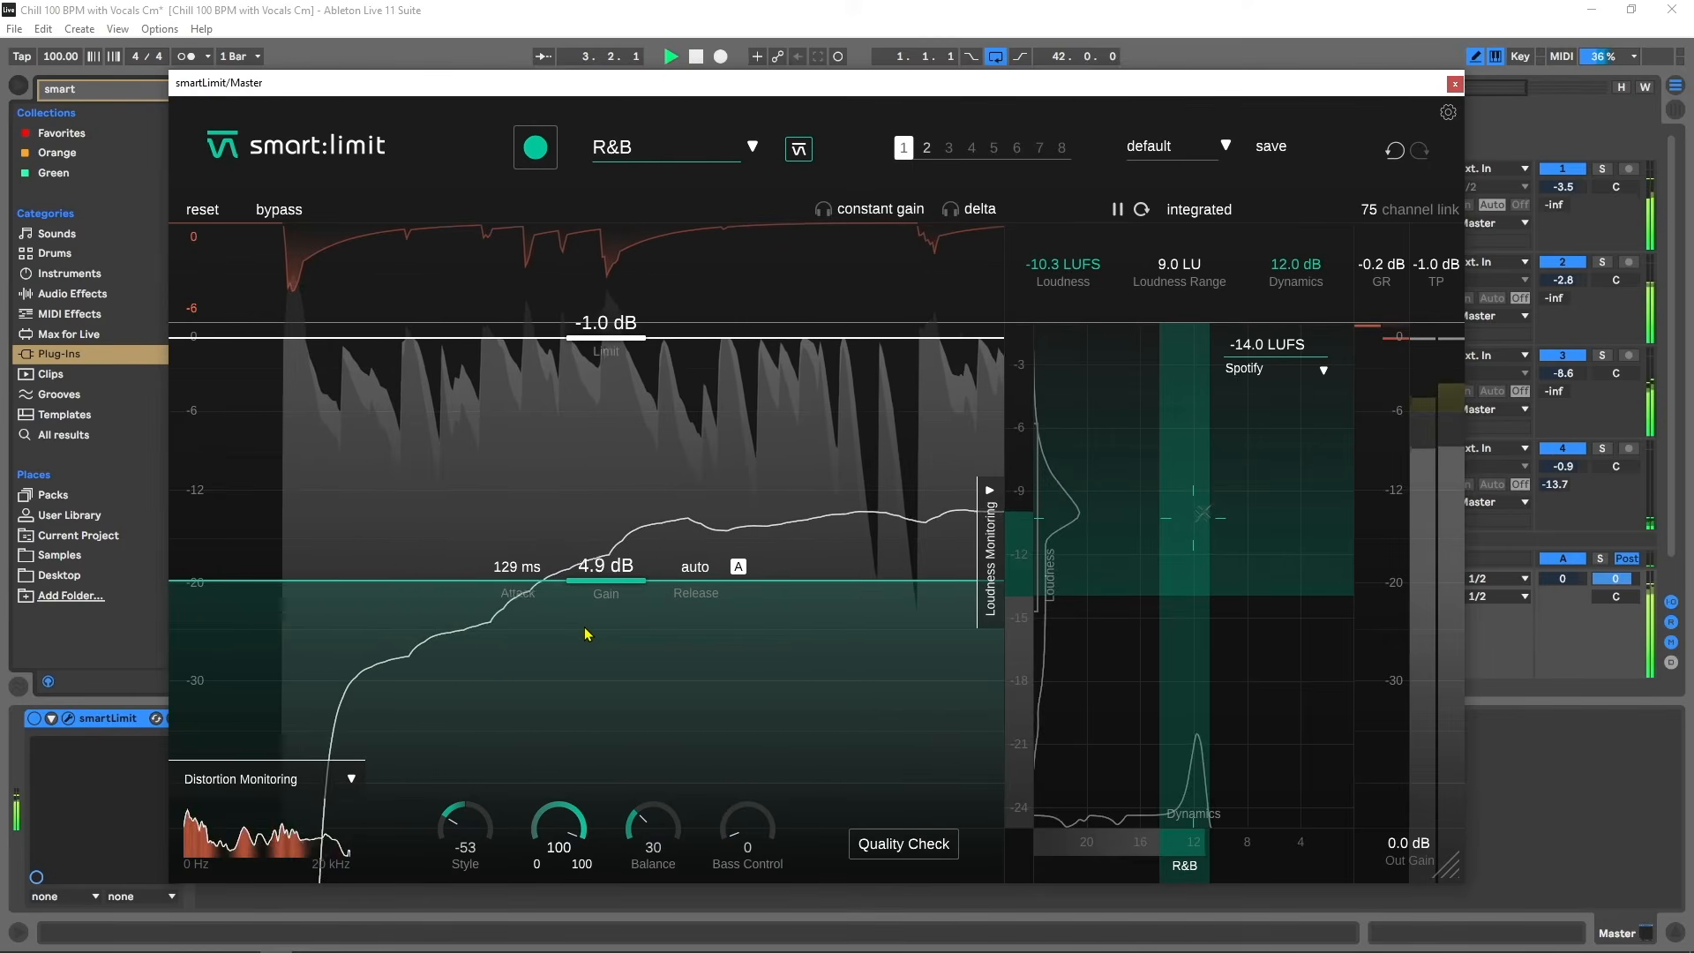
{"action": "left_click_drag", "start_coordinate": [585, 633], "coordinate": [603, 865]}
{"action": "key", "text": "space"}
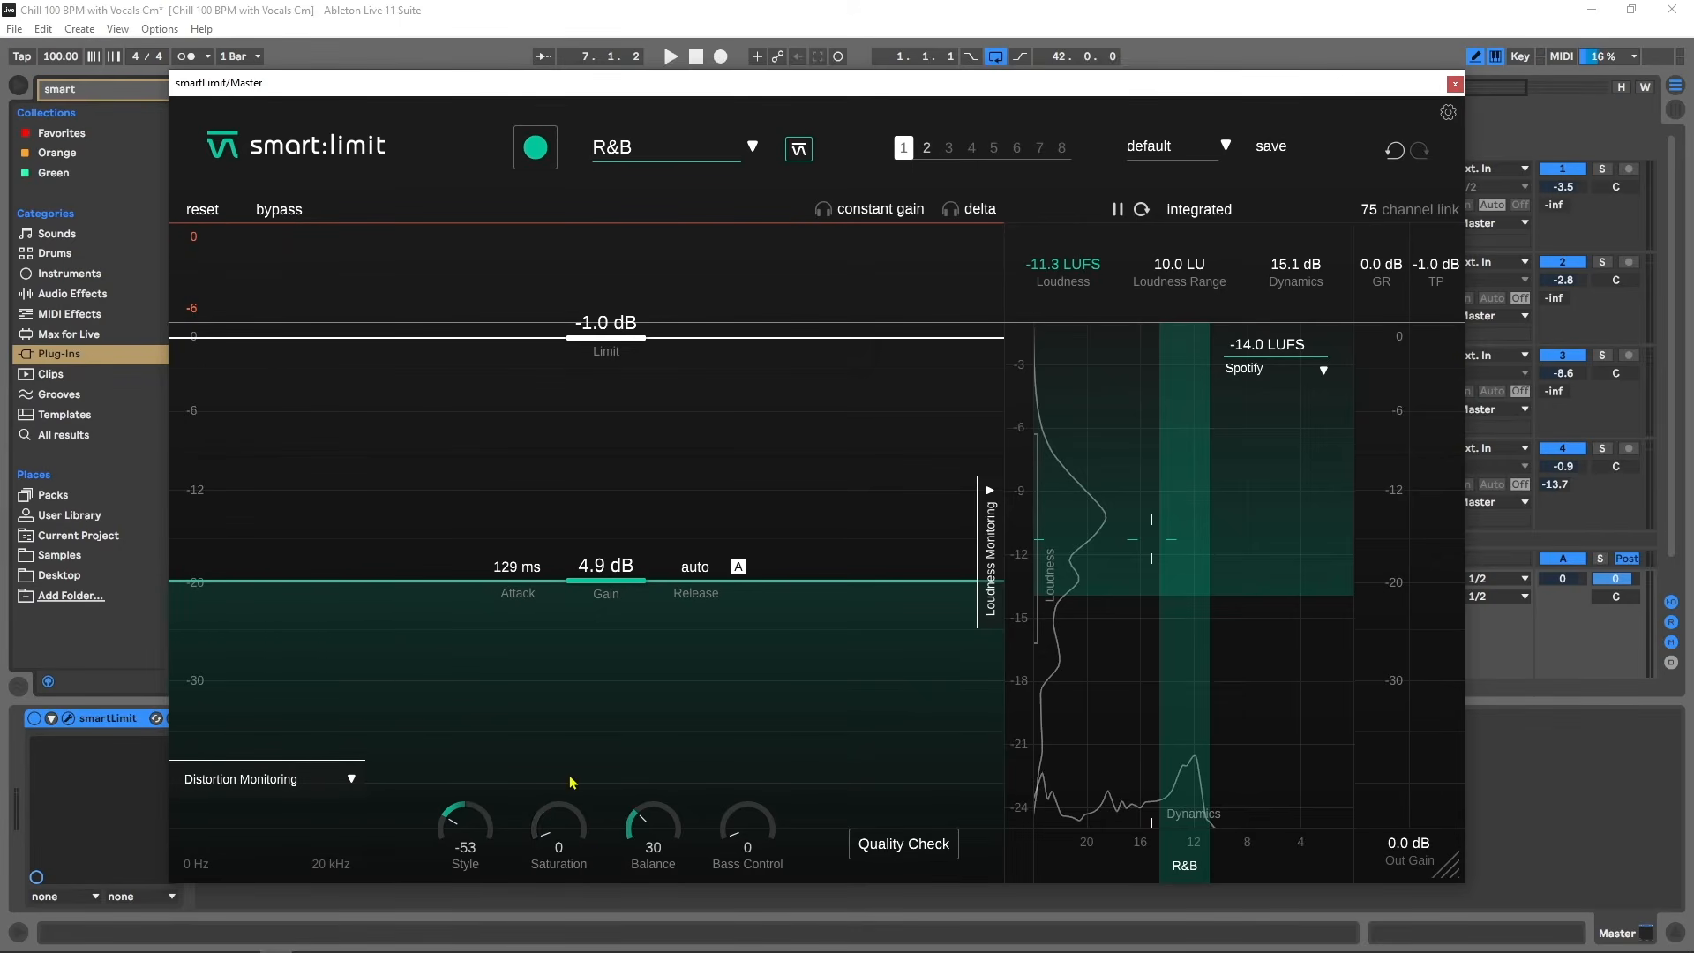
Vary Saturation between 33 and 100, checking the distortion display during playback, and settle it at 36.
{"action": "left_click_drag", "start_coordinate": [580, 770], "coordinate": [589, 677]}
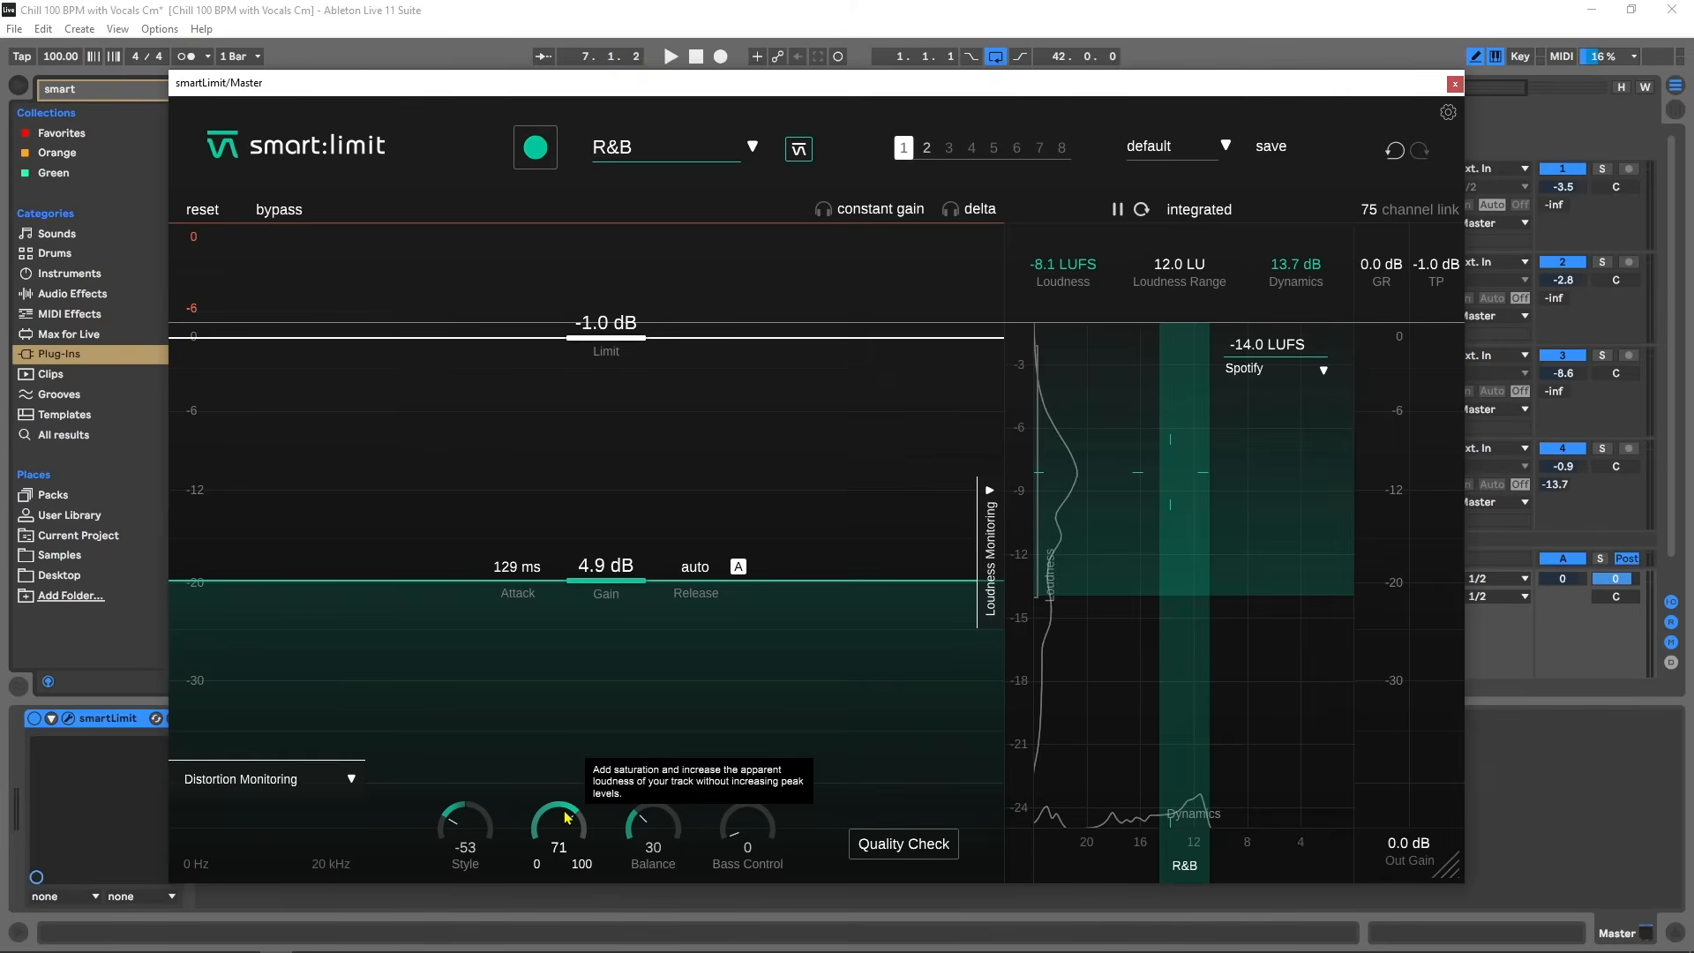
{"action": "left_click_drag", "start_coordinate": [550, 822], "coordinate": [558, 854]}
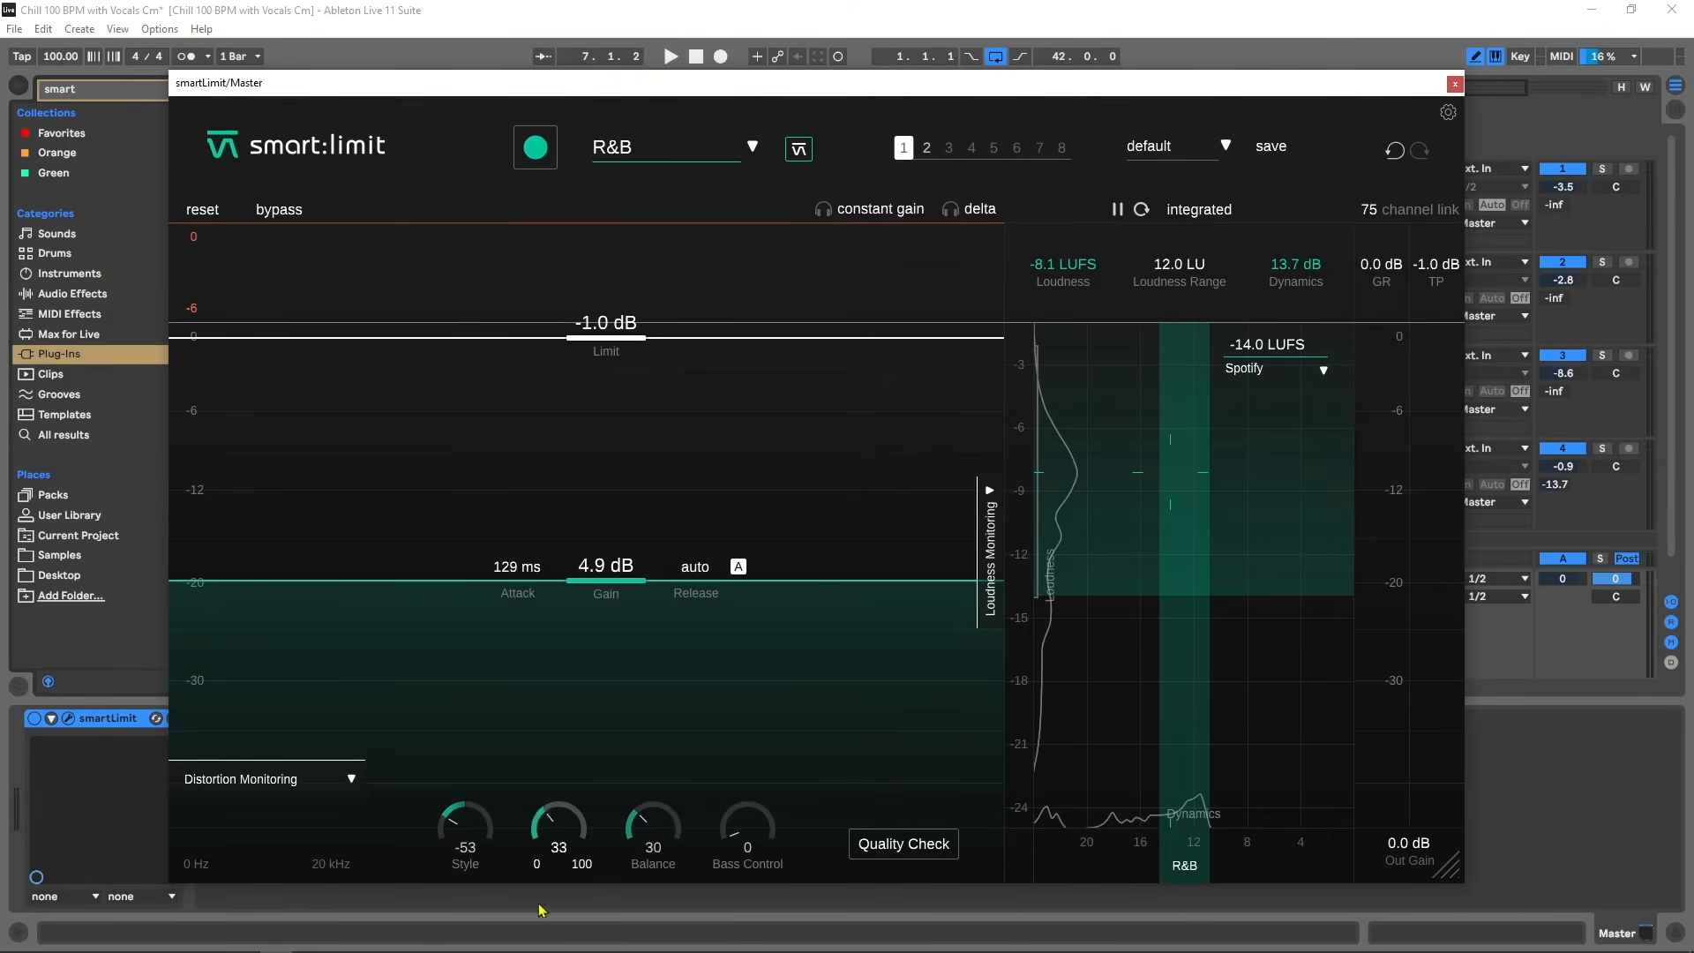
{"action": "key", "text": "space"}
{"action": "left_click_drag", "start_coordinate": [568, 828], "coordinate": [569, 759]}
{"action": "left_click_drag", "start_coordinate": [569, 823], "coordinate": [580, 647]}
{"action": "mouse_move", "coordinate": [576, 677]}
{"action": "left_mouse_down"}
{"action": "mouse_move", "coordinate": [565, 821]}
{"action": "mouse_move", "coordinate": [591, 681]}
{"action": "left_mouse_up"}
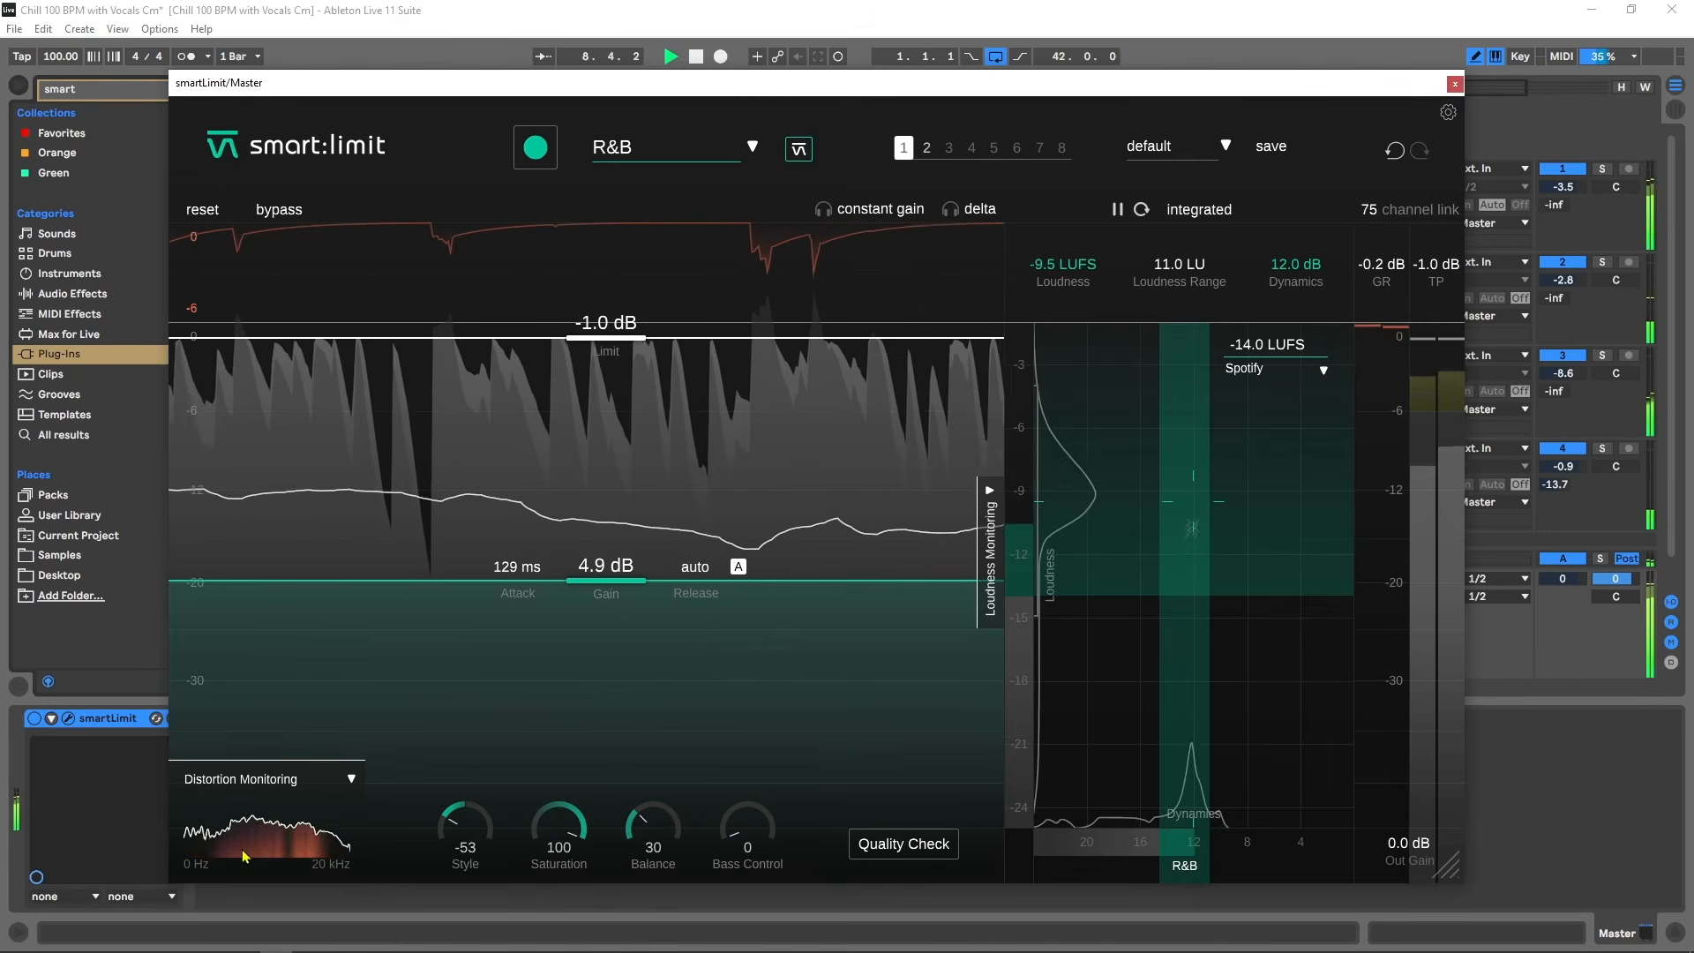
{"action": "left_click_drag", "start_coordinate": [580, 841], "coordinate": [495, 885]}
{"action": "key", "text": "space"}
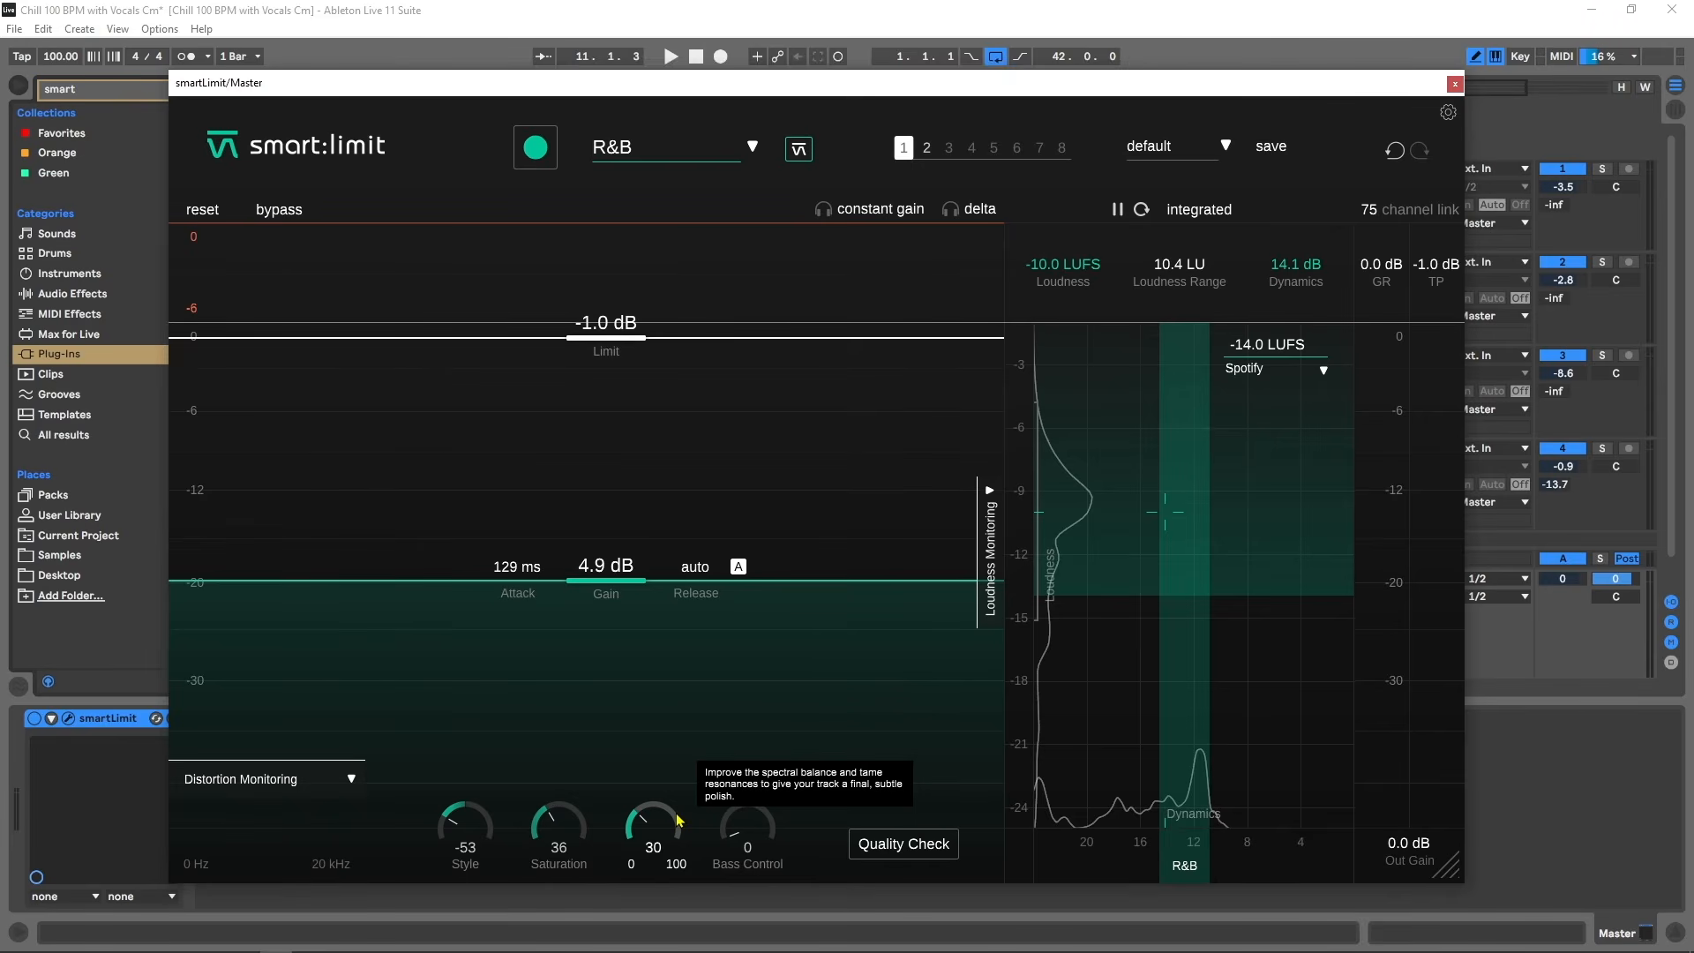
Raise Balance to 100 during playback to hear its effect and settle it at 27.
{"action": "double_click", "coordinate": [653, 834]}
{"action": "key", "text": "space"}
{"action": "left_click_drag", "start_coordinate": [661, 839], "coordinate": [684, 609]}
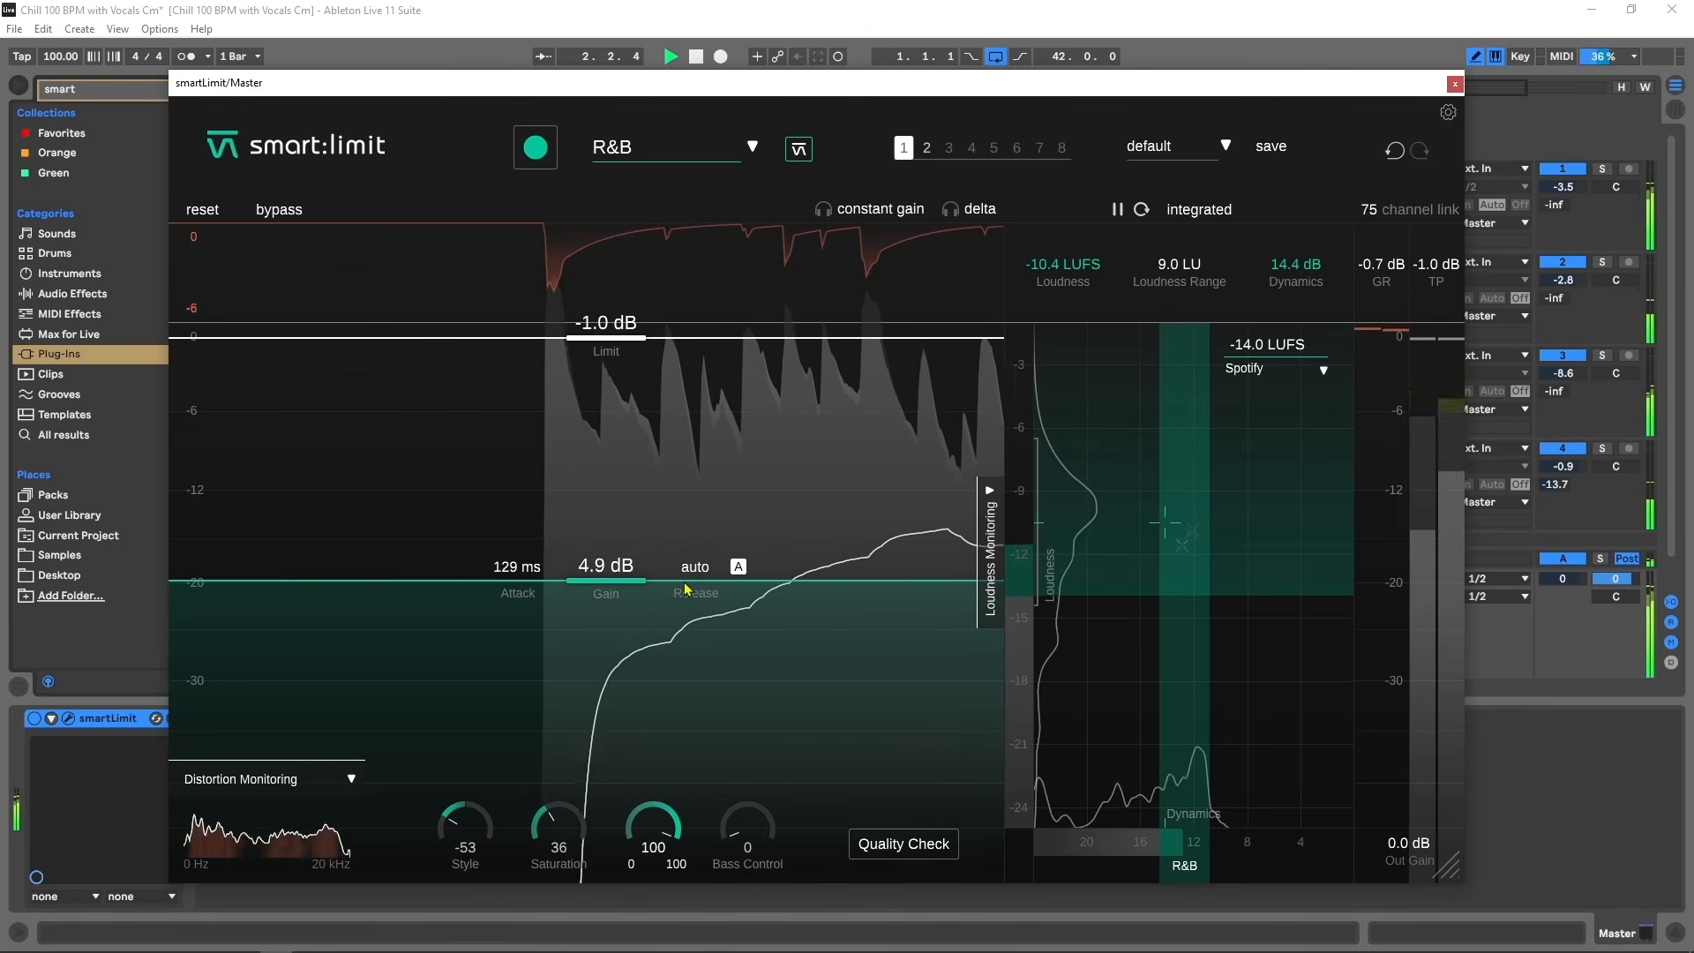
{"action": "left_click_drag", "start_coordinate": [685, 590], "coordinate": [648, 764]}
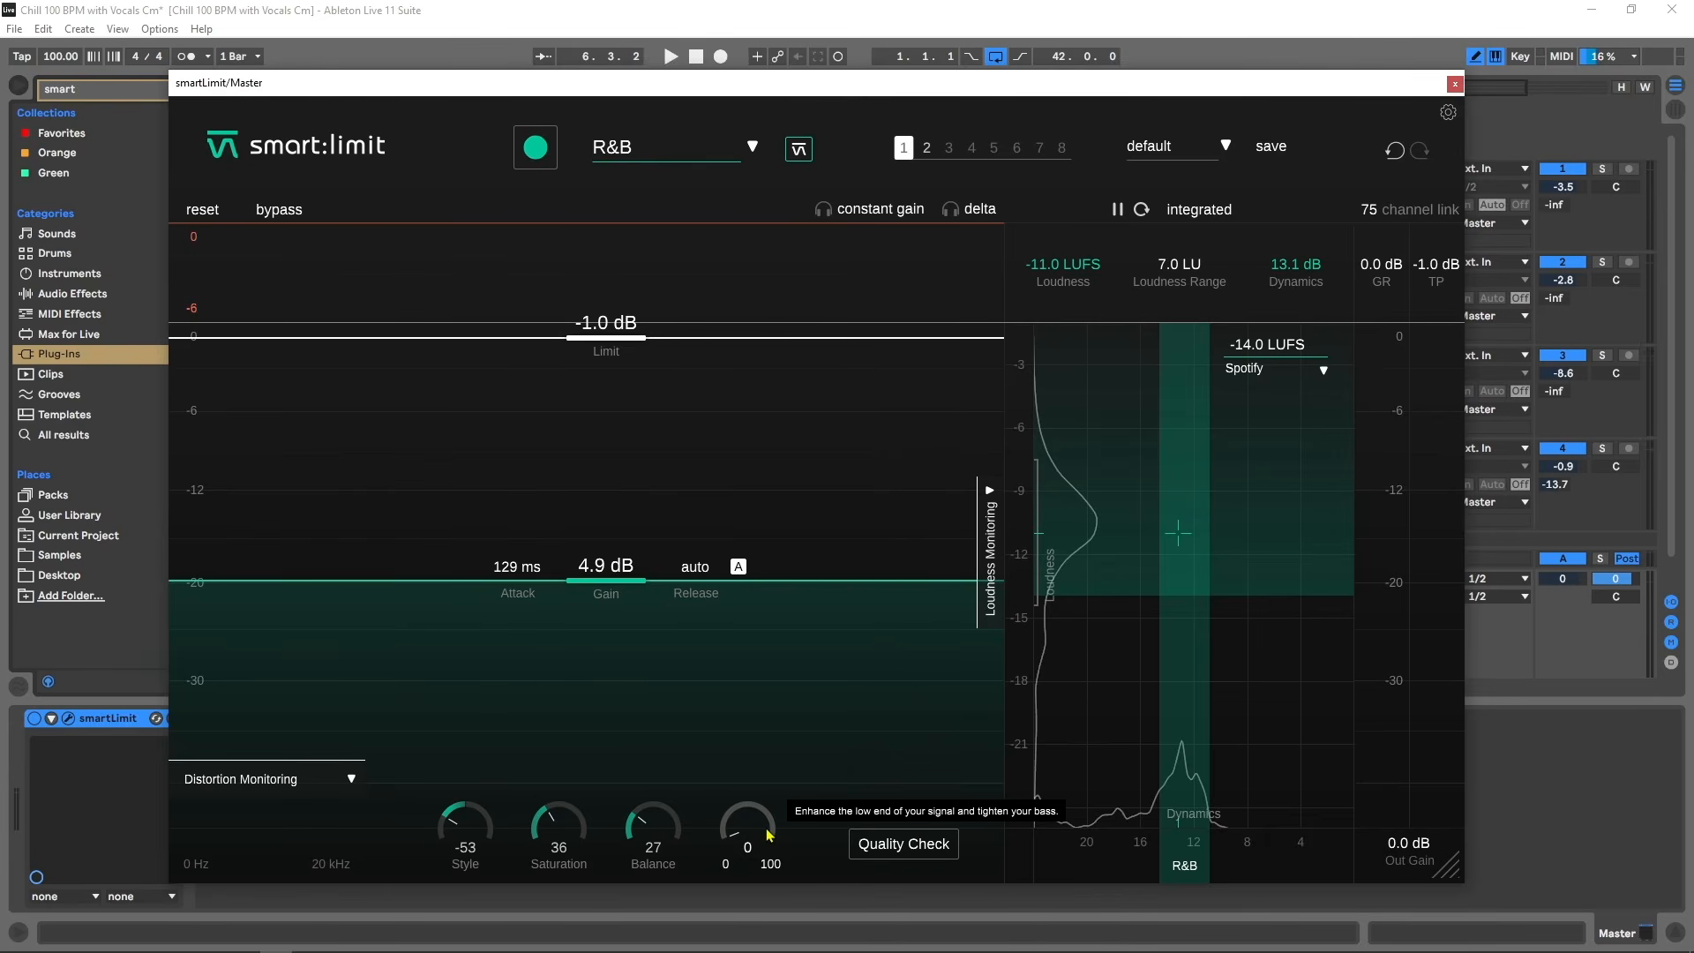
Play the track with Bass Control at 100 and reduce it to 15.
{"action": "key", "text": "space"}
{"action": "left_click_drag", "start_coordinate": [765, 829], "coordinate": [775, 506]}
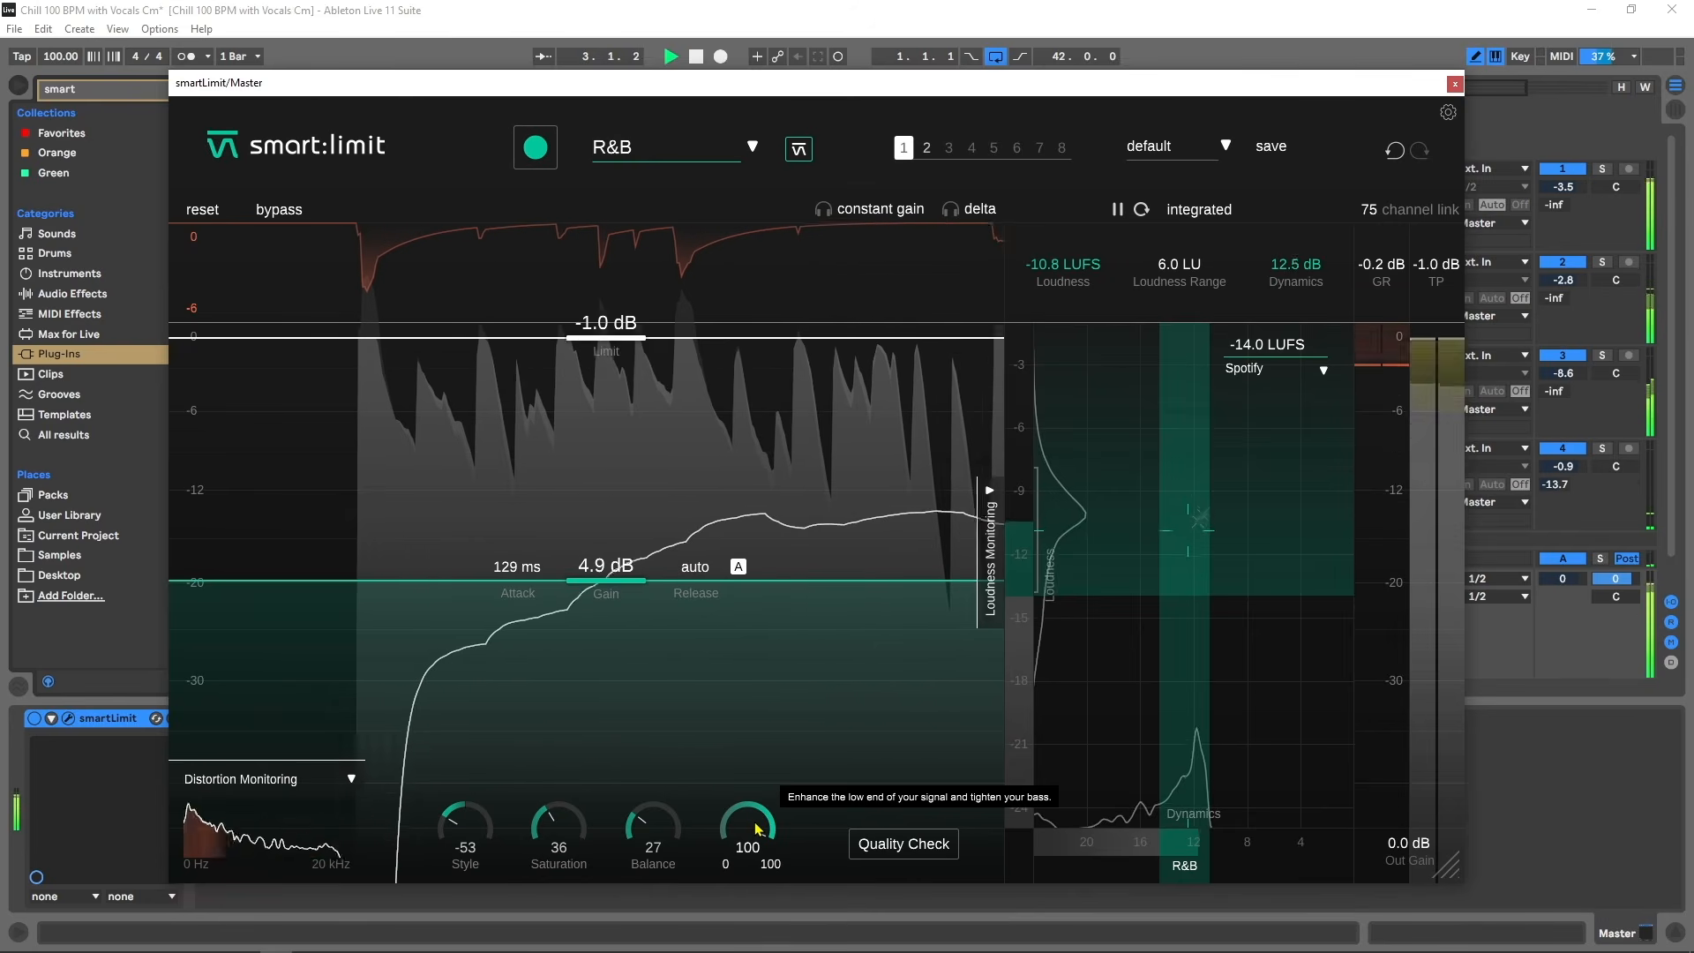
{"action": "left_click_drag", "start_coordinate": [763, 820], "coordinate": [724, 863]}
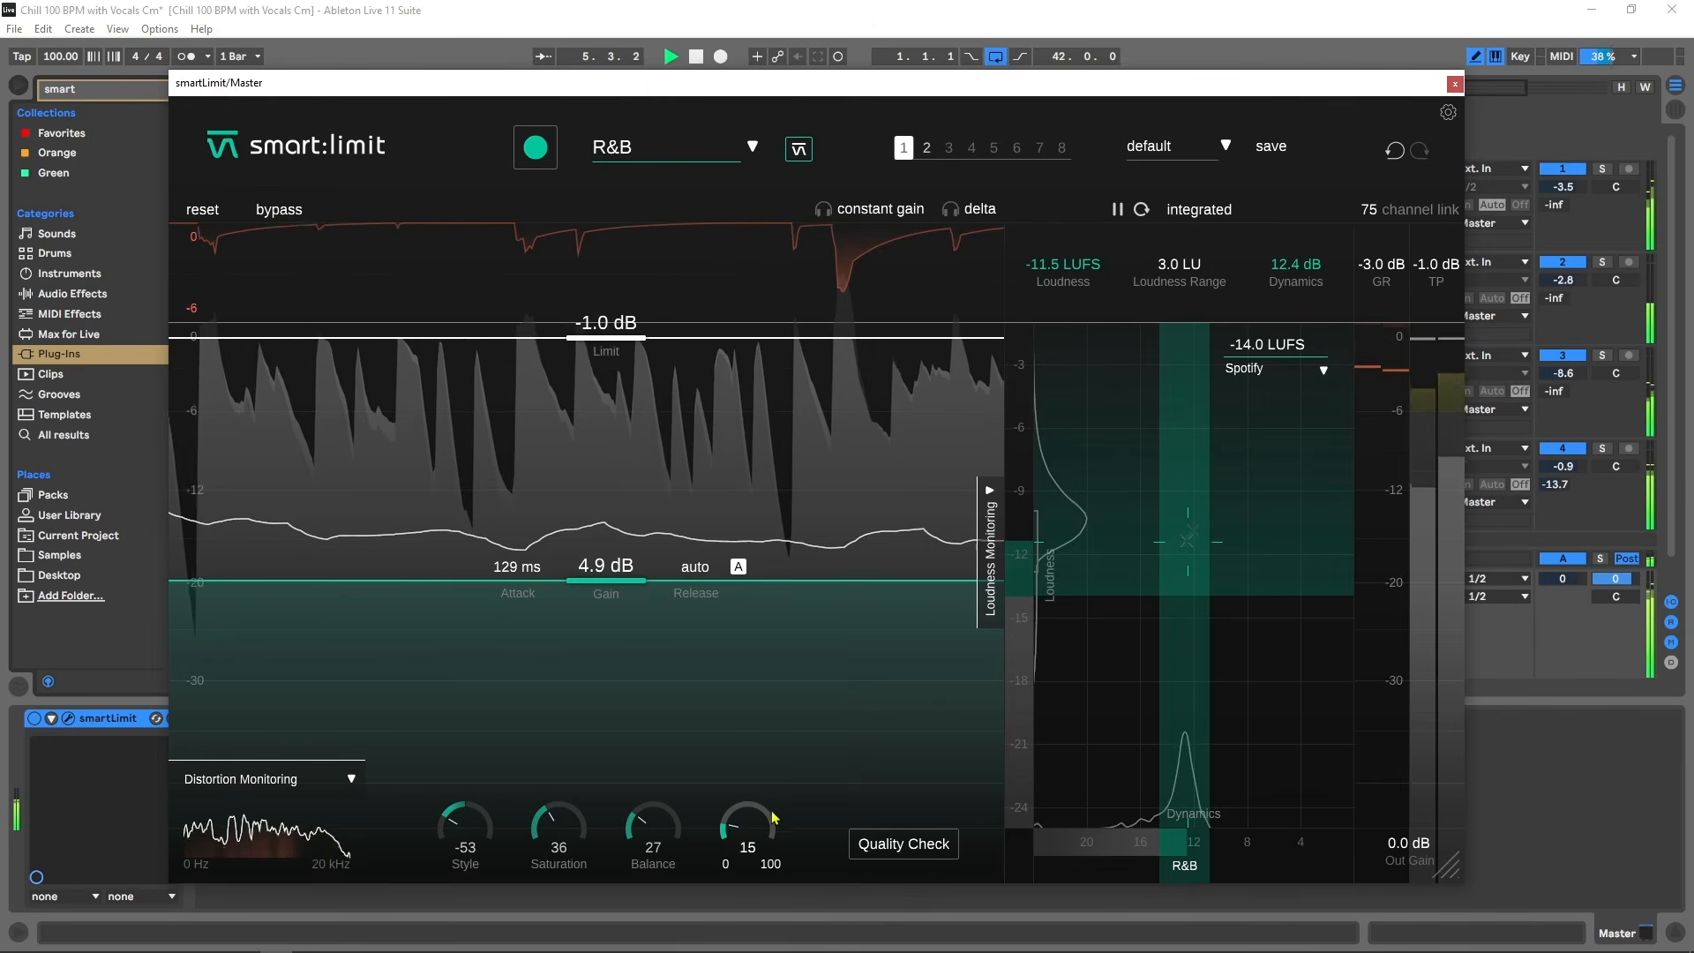